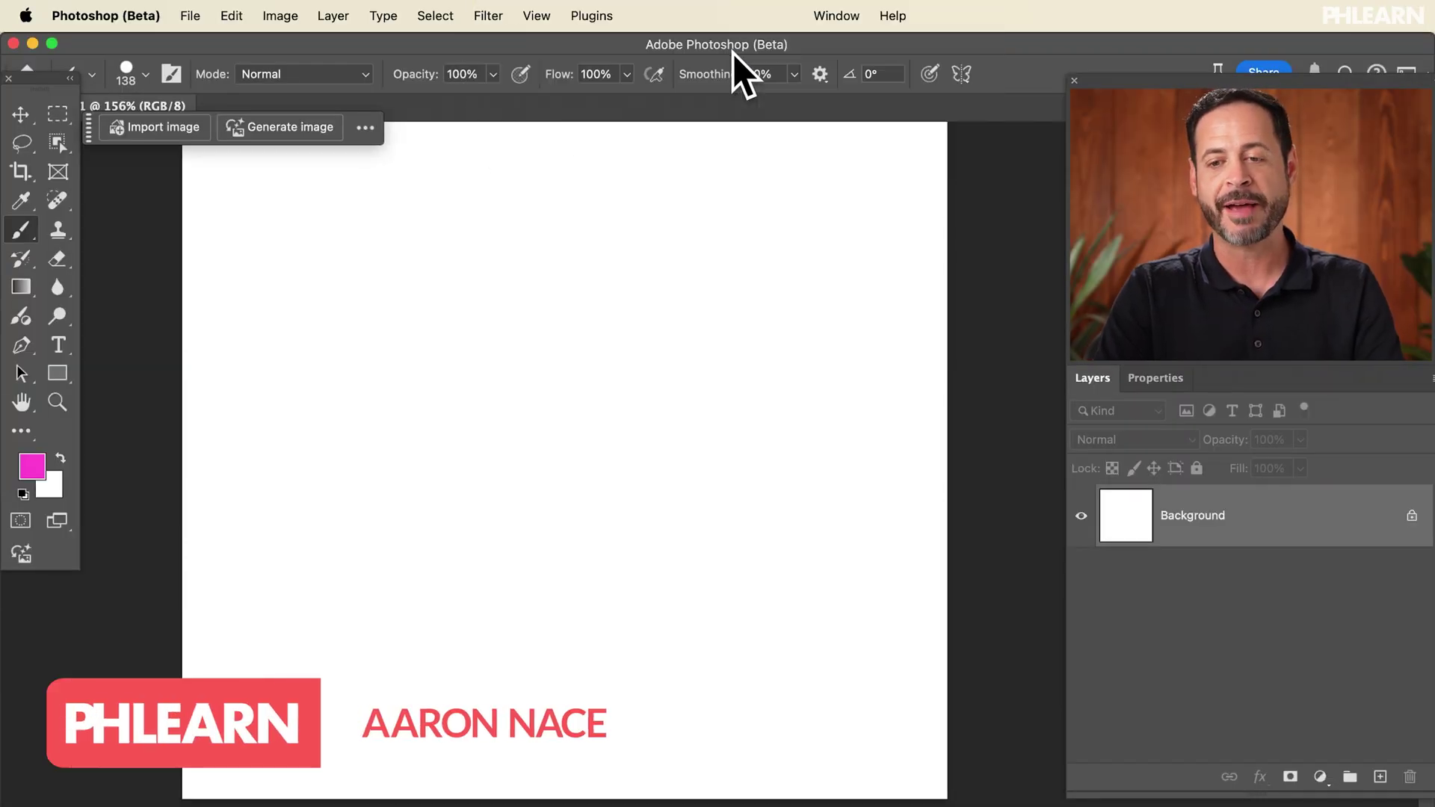
- Check the Photoshop (Beta) entry among the beta apps in Creative Cloud, closing its window when done
click(1205, 16)
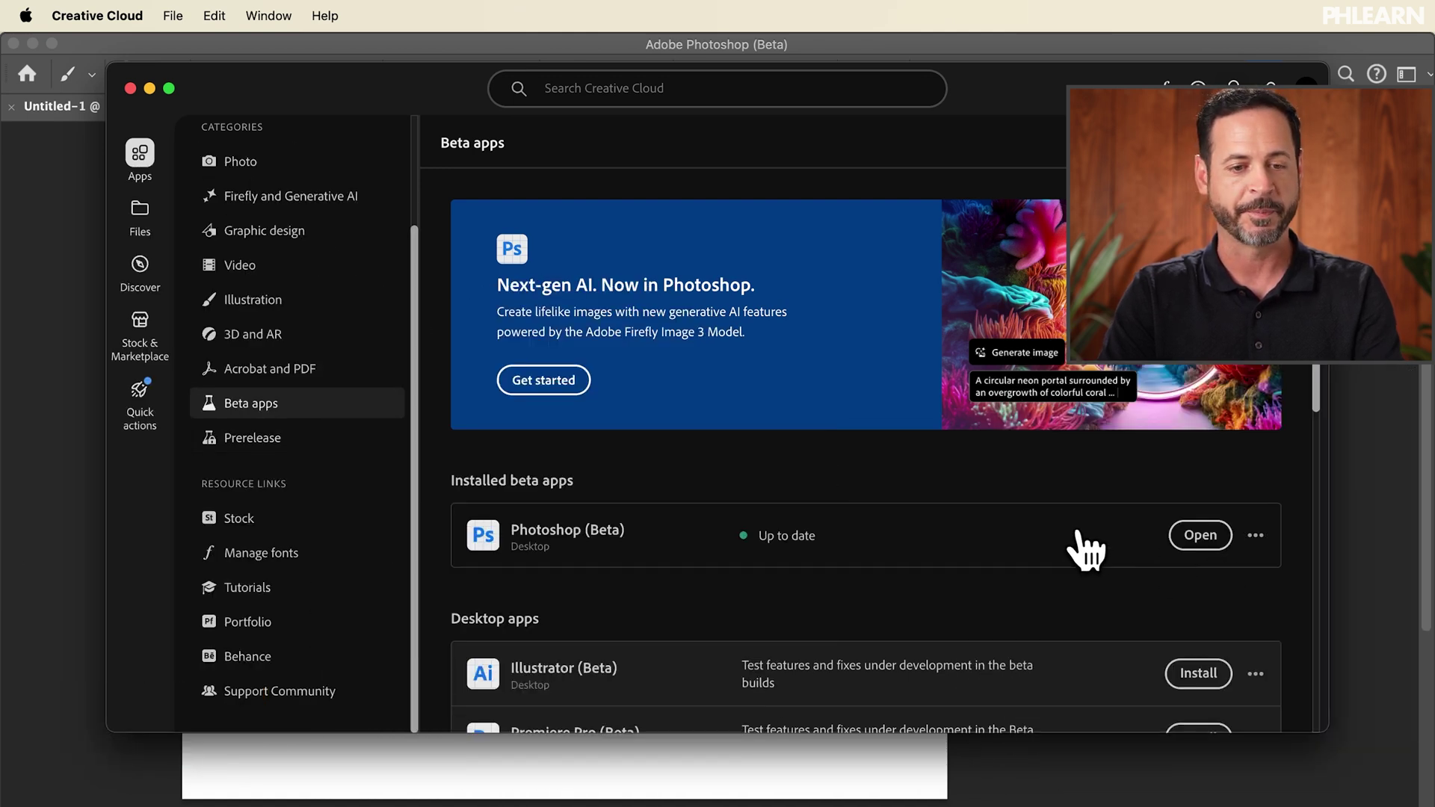
click(130, 88)
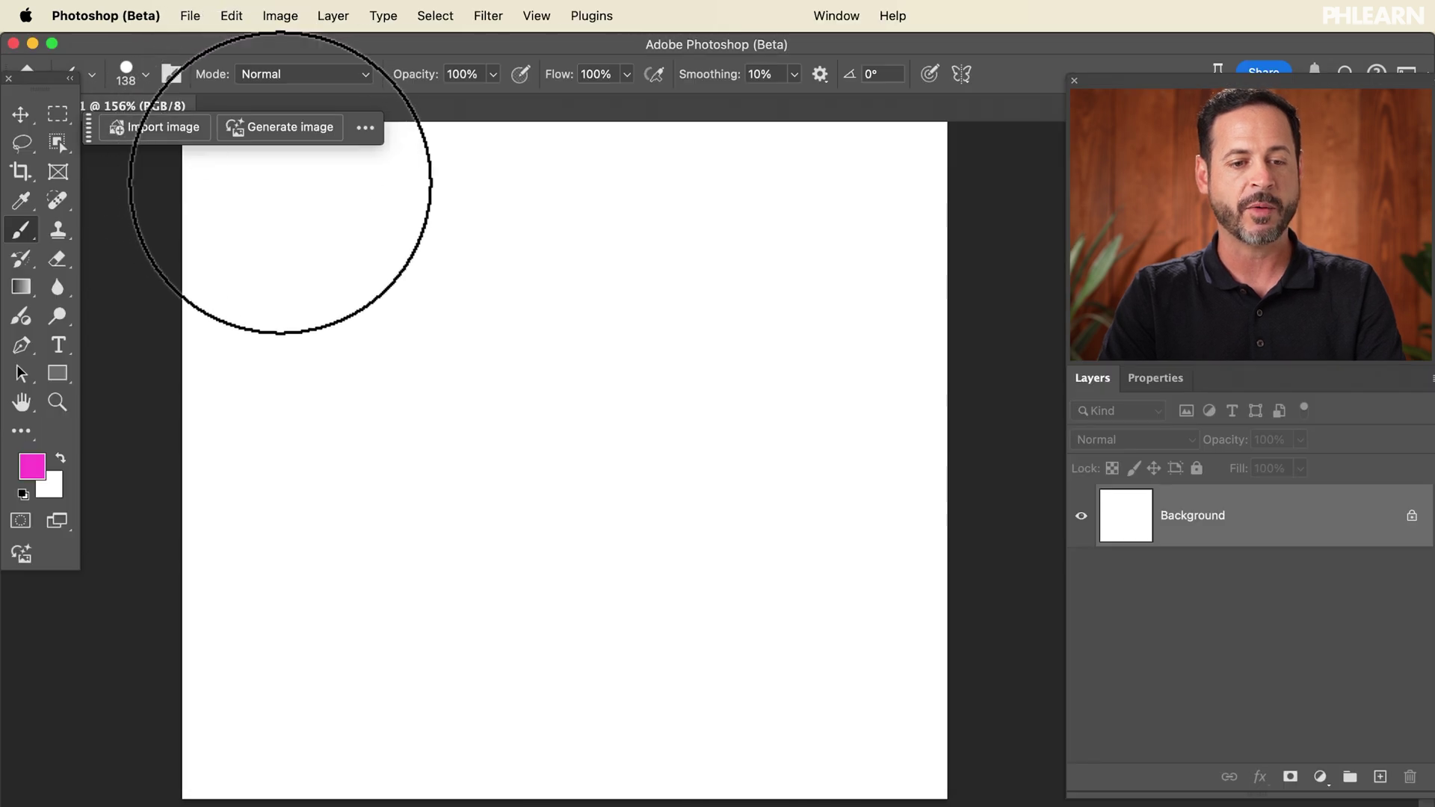
- Open the Generative Workspace and load the settings of the Arizona desert travel trailer poster from the inspiration gallery
click(231, 16)
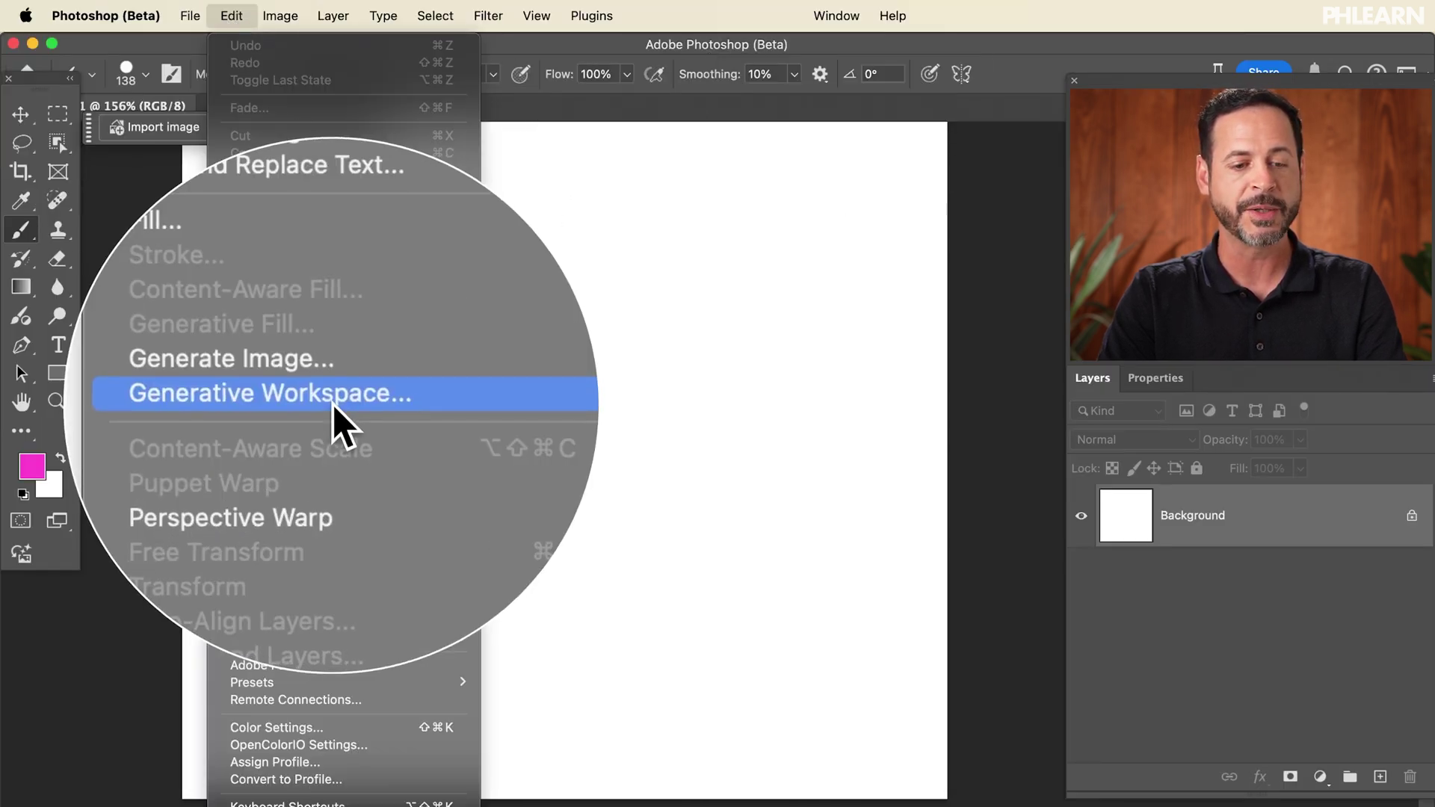
click(334, 405)
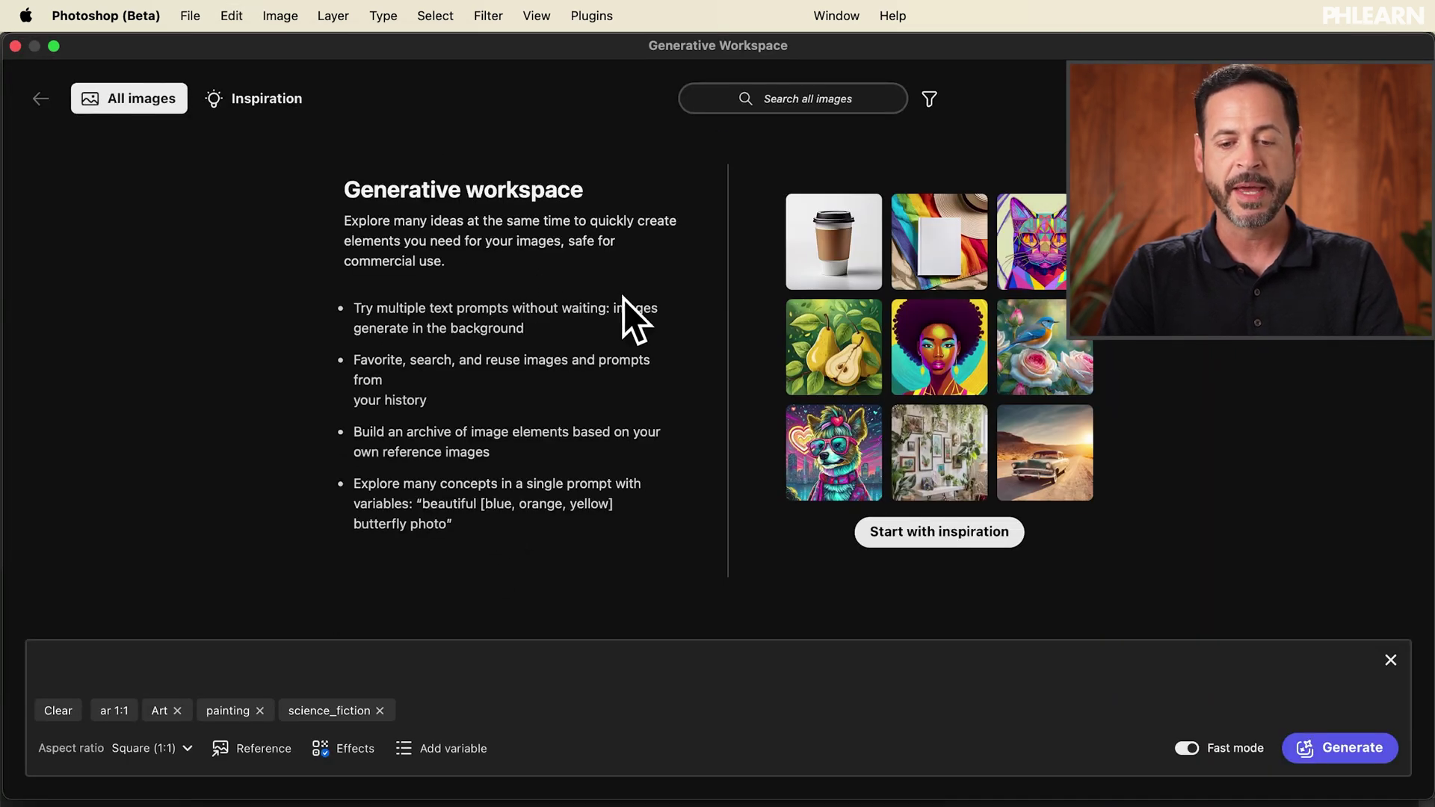
click(944, 542)
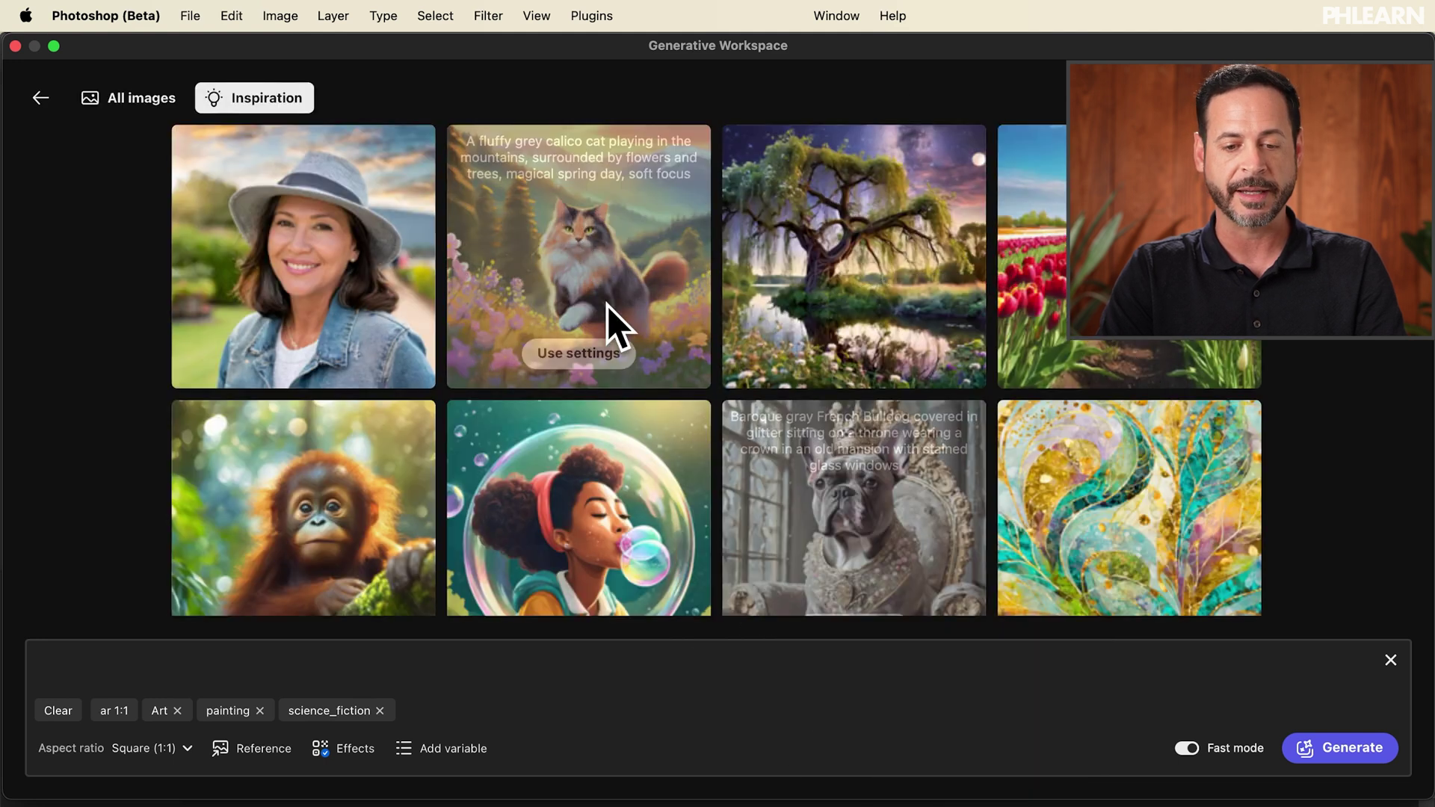
scroll(602, 302, down, 3)
scroll(602, 302, down, 4)
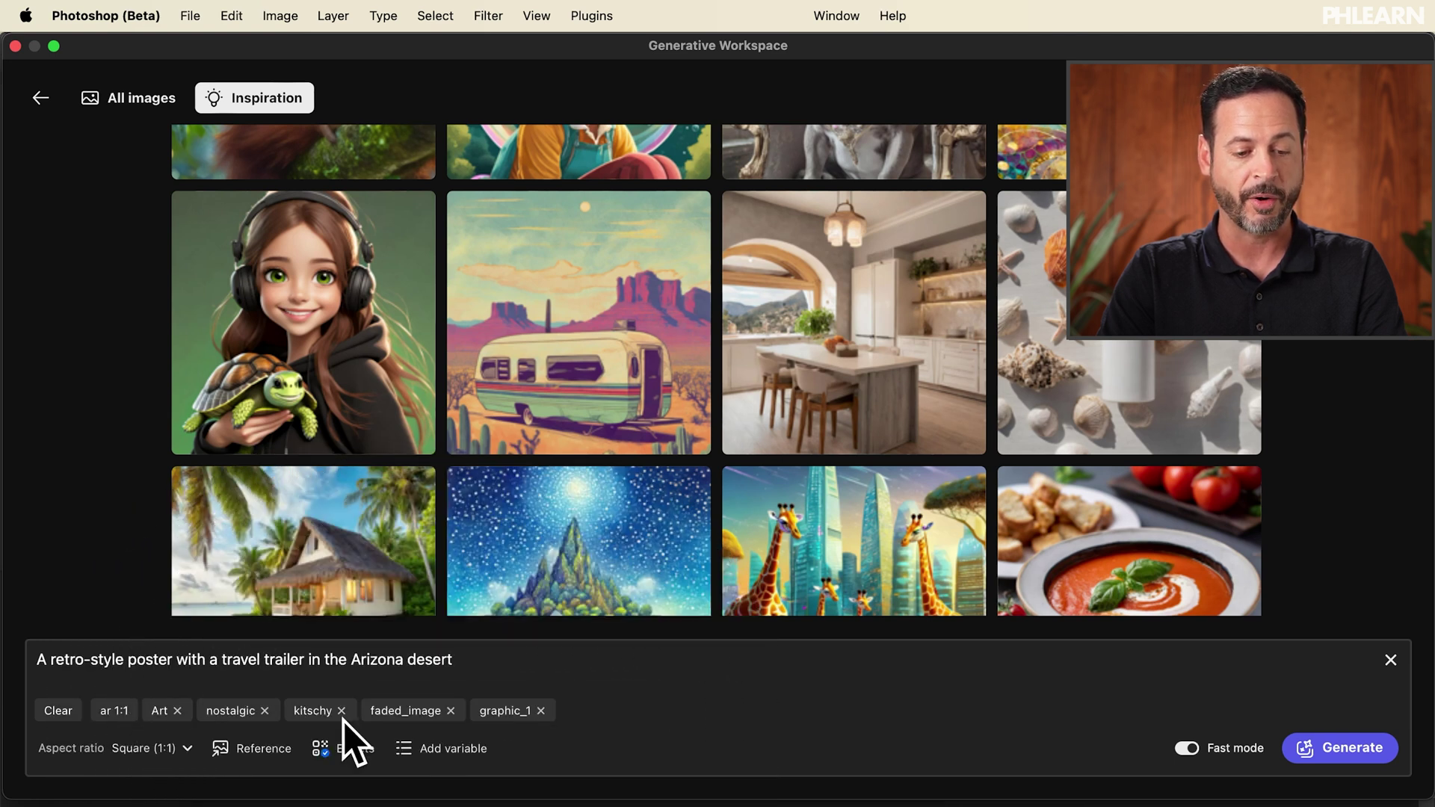
- Look over the available effects and generate images from the retro-style Arizona travel trailer prompt
click(352, 750)
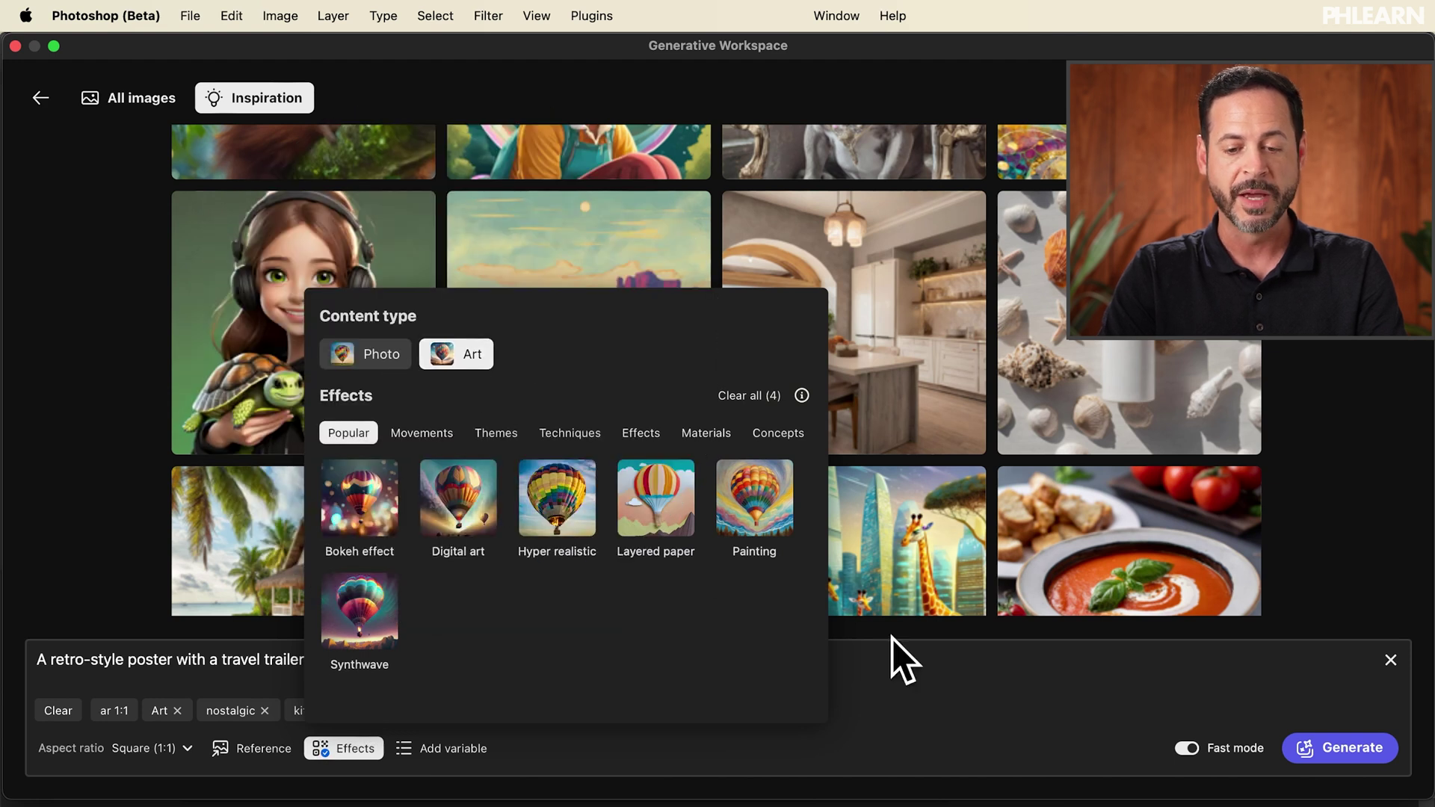
click(744, 671)
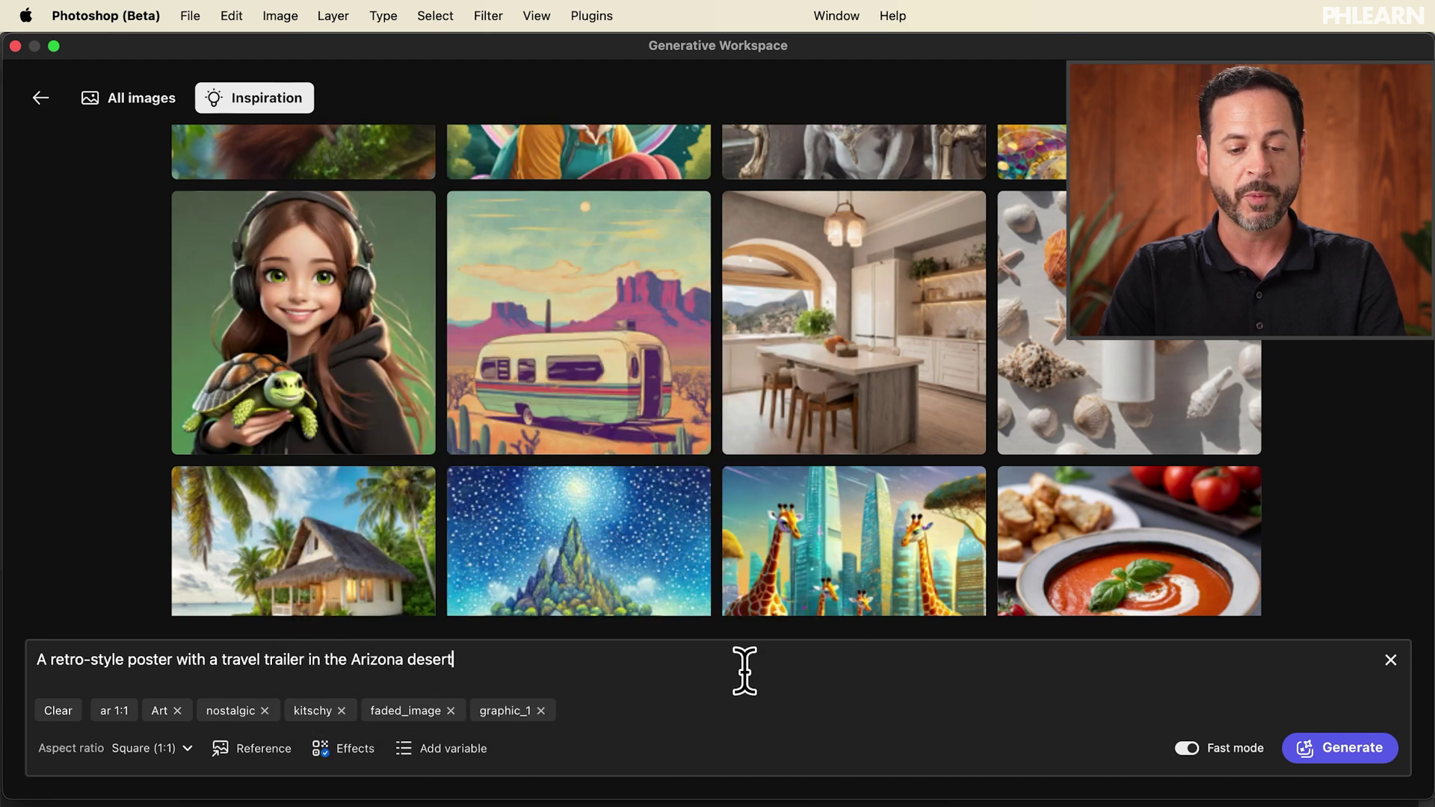
click(1345, 752)
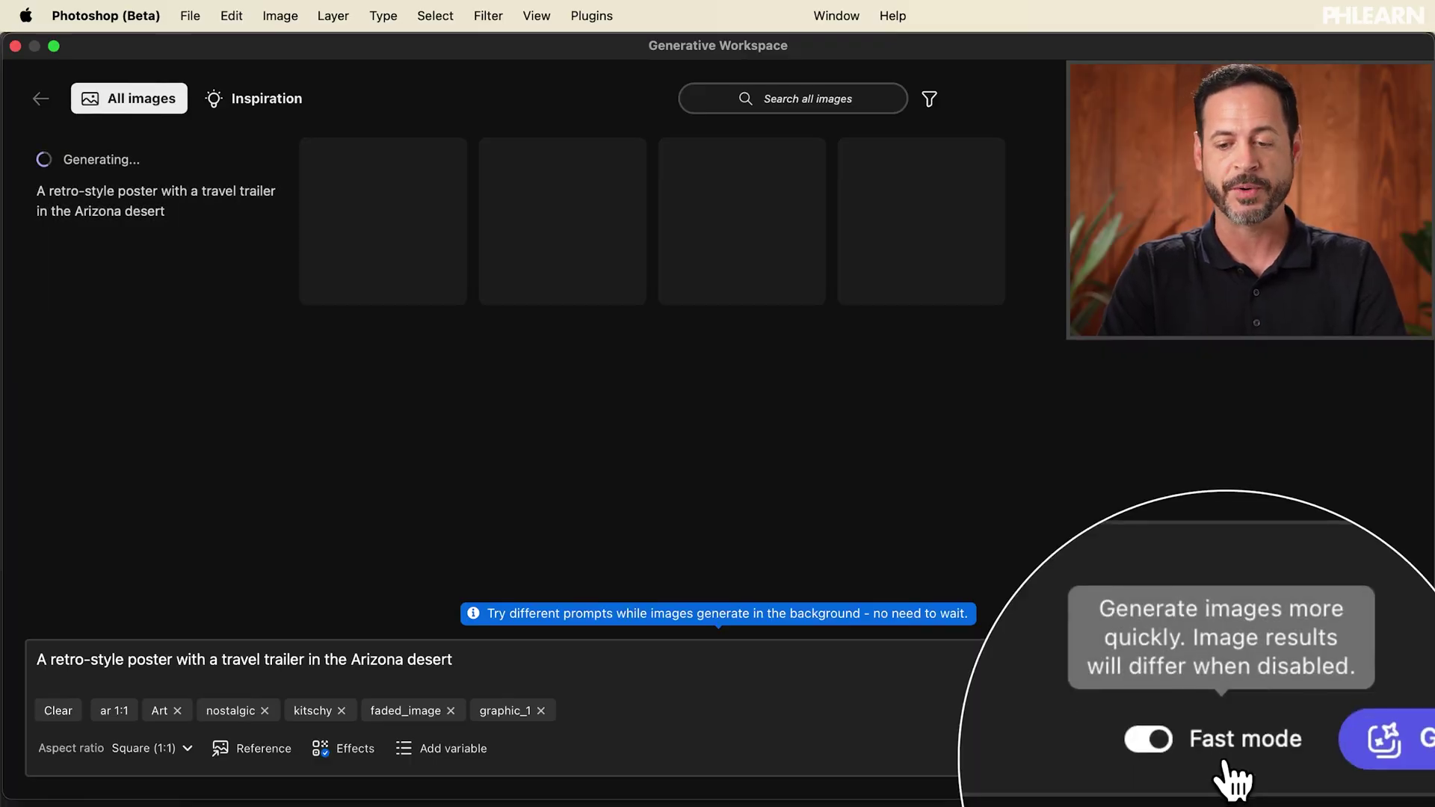
mouse_move(508, 248)
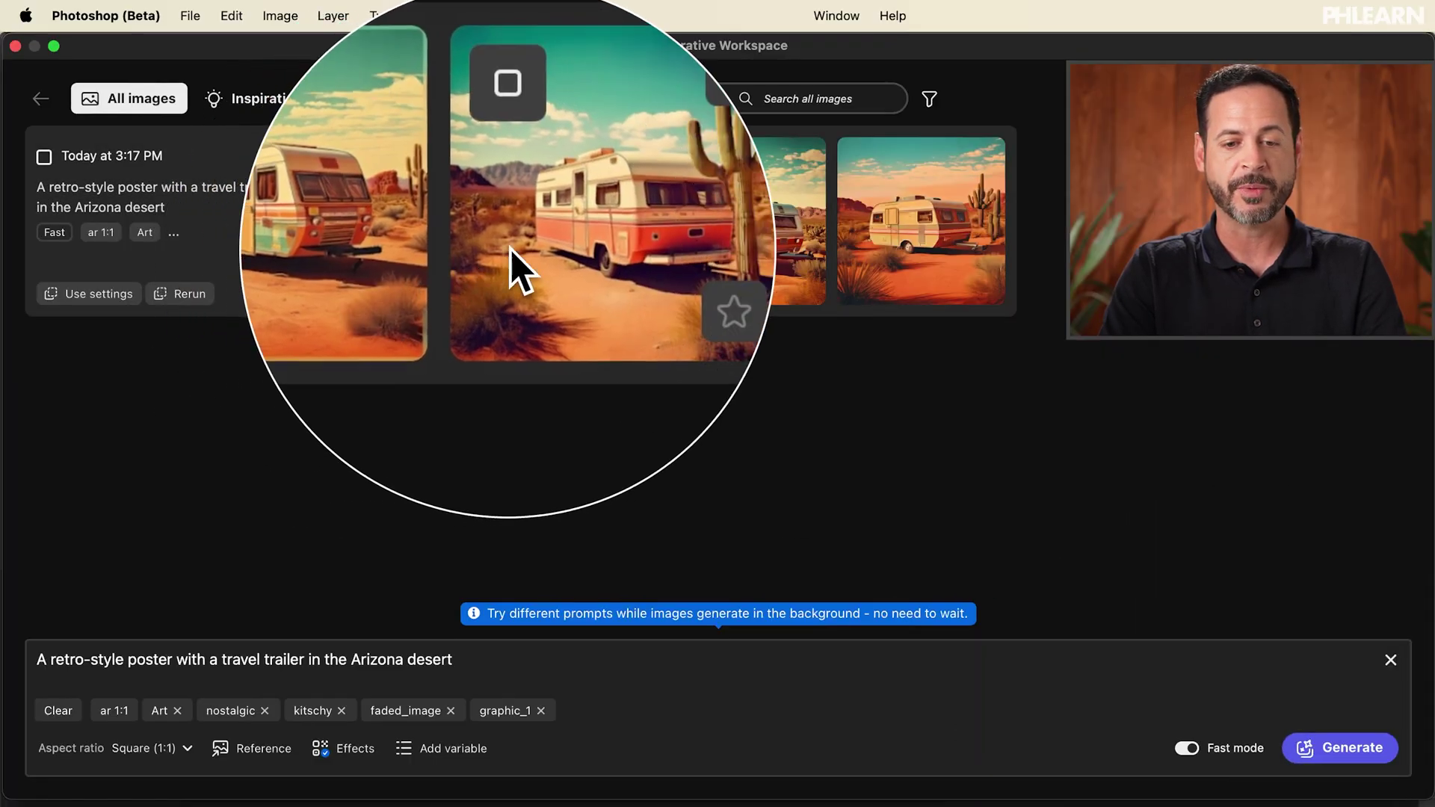
mouse_move(859, 248)
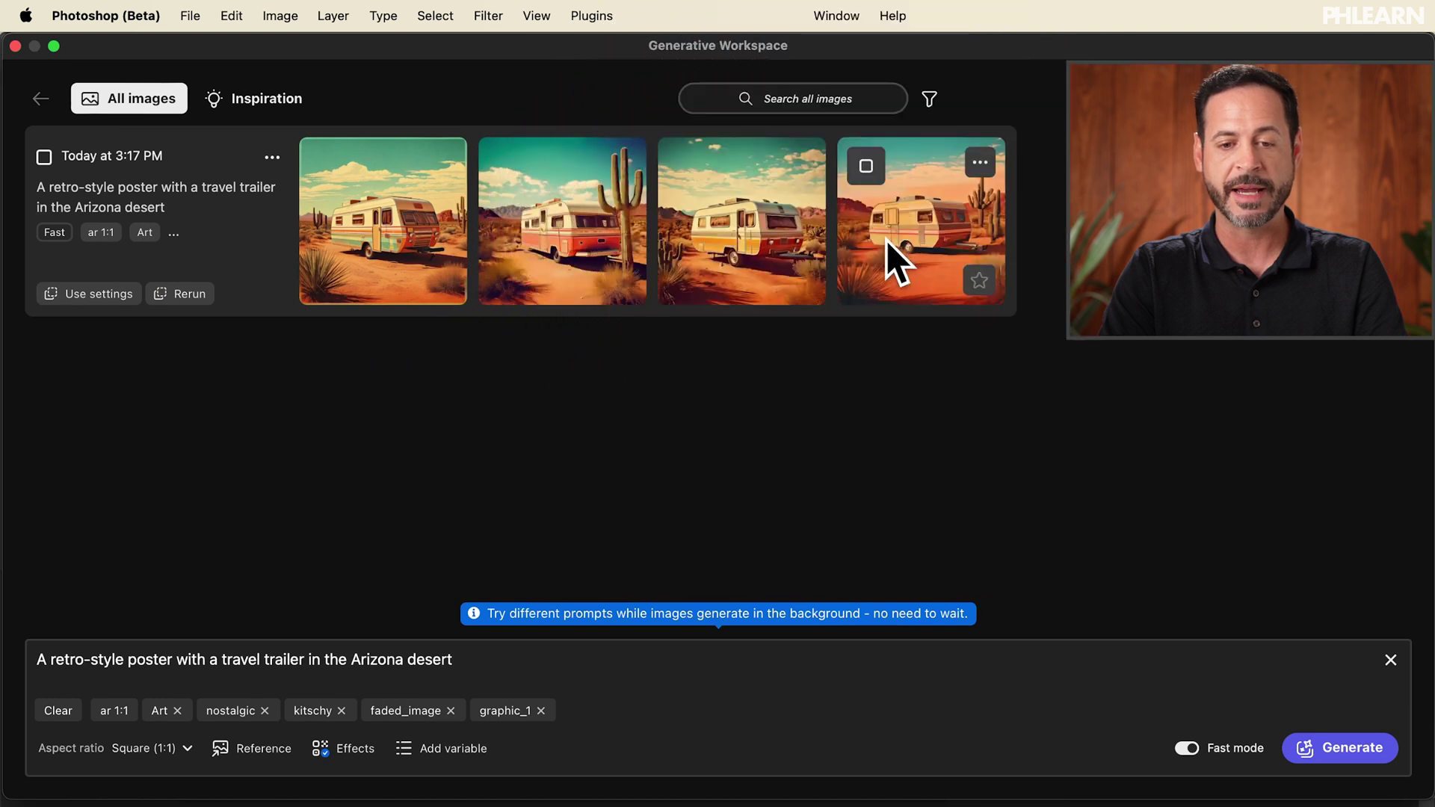
mouse_move(613, 225)
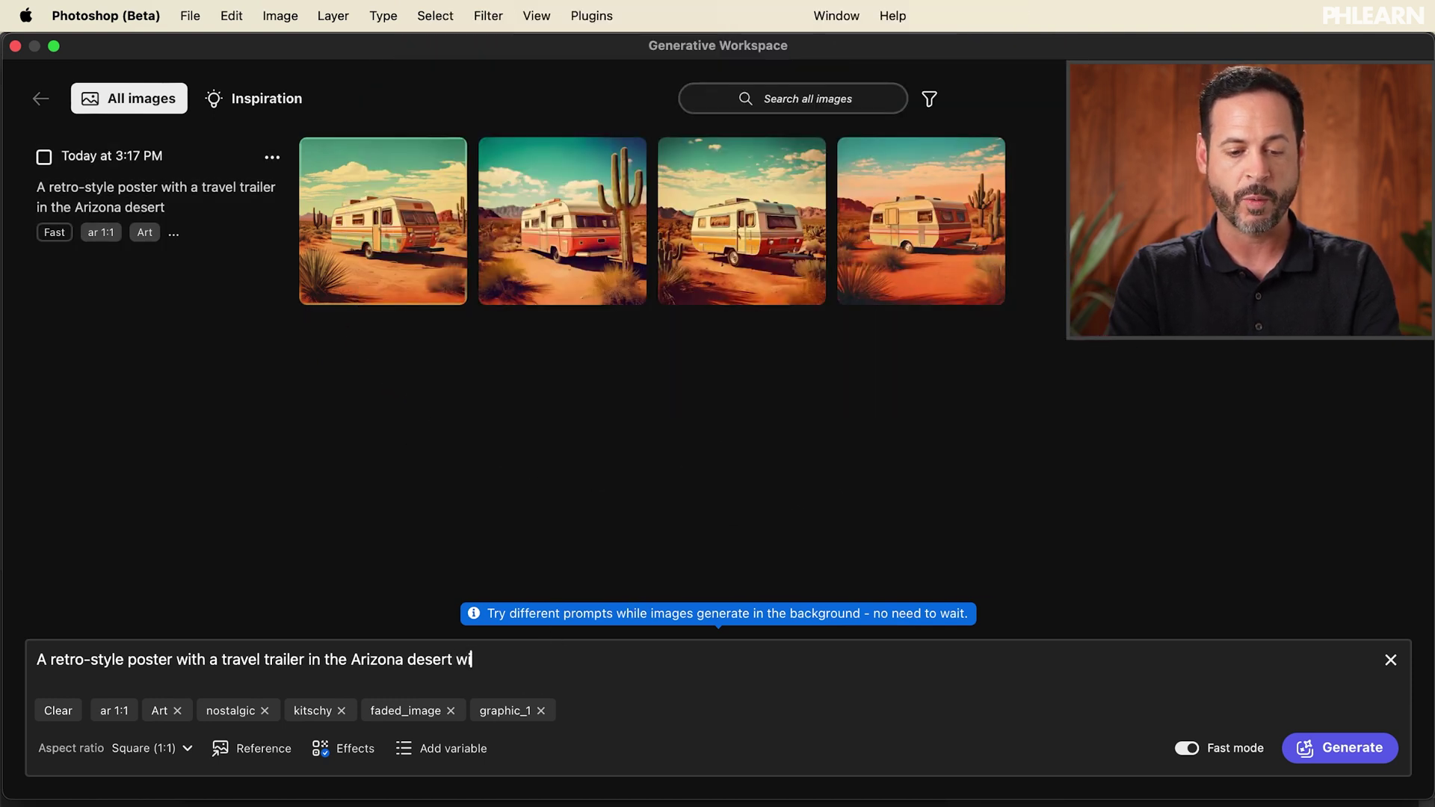
- Extend the trailer prompt with "with [cactus, camping tent]" as a variable and generate images for both options
mouse_move(444, 751)
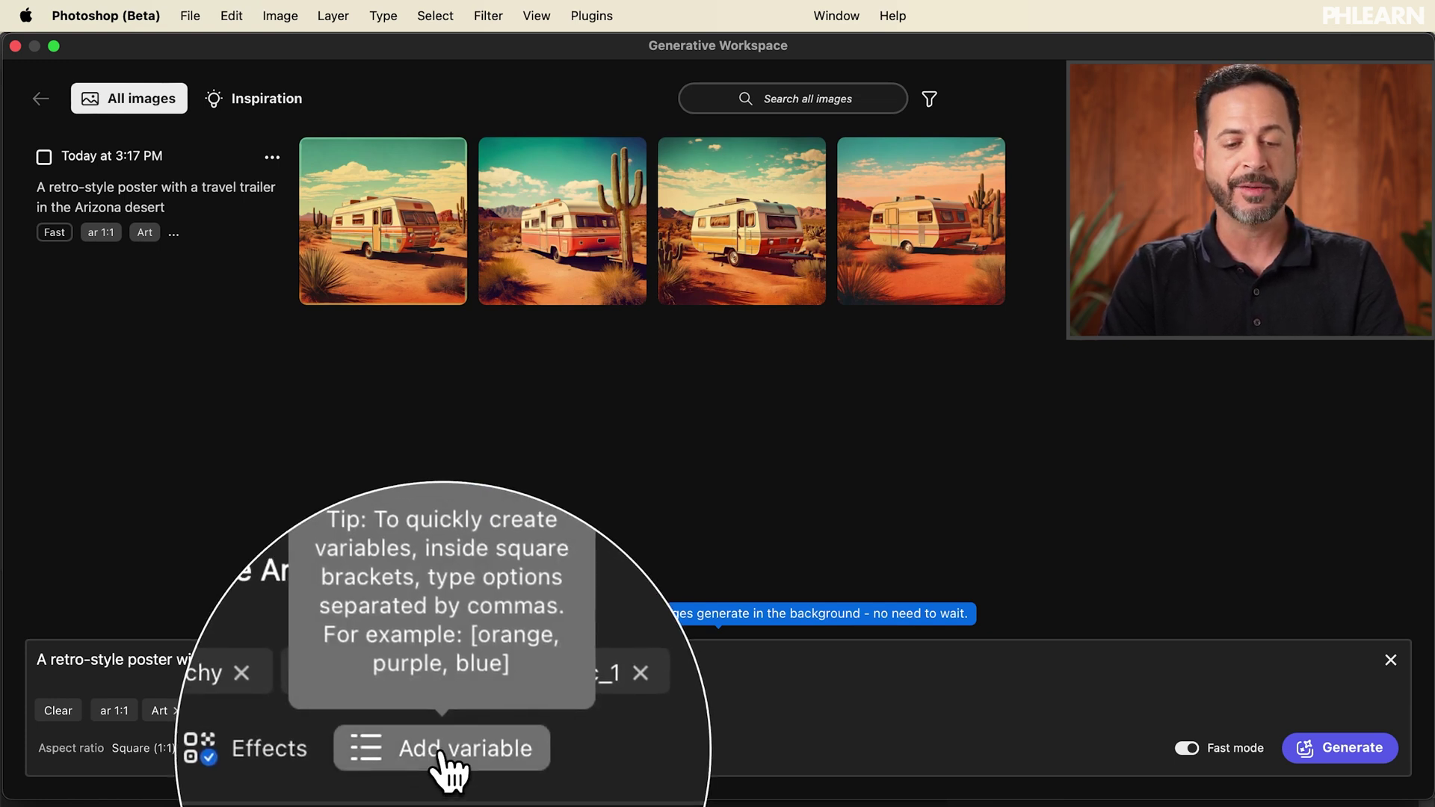
click(445, 751)
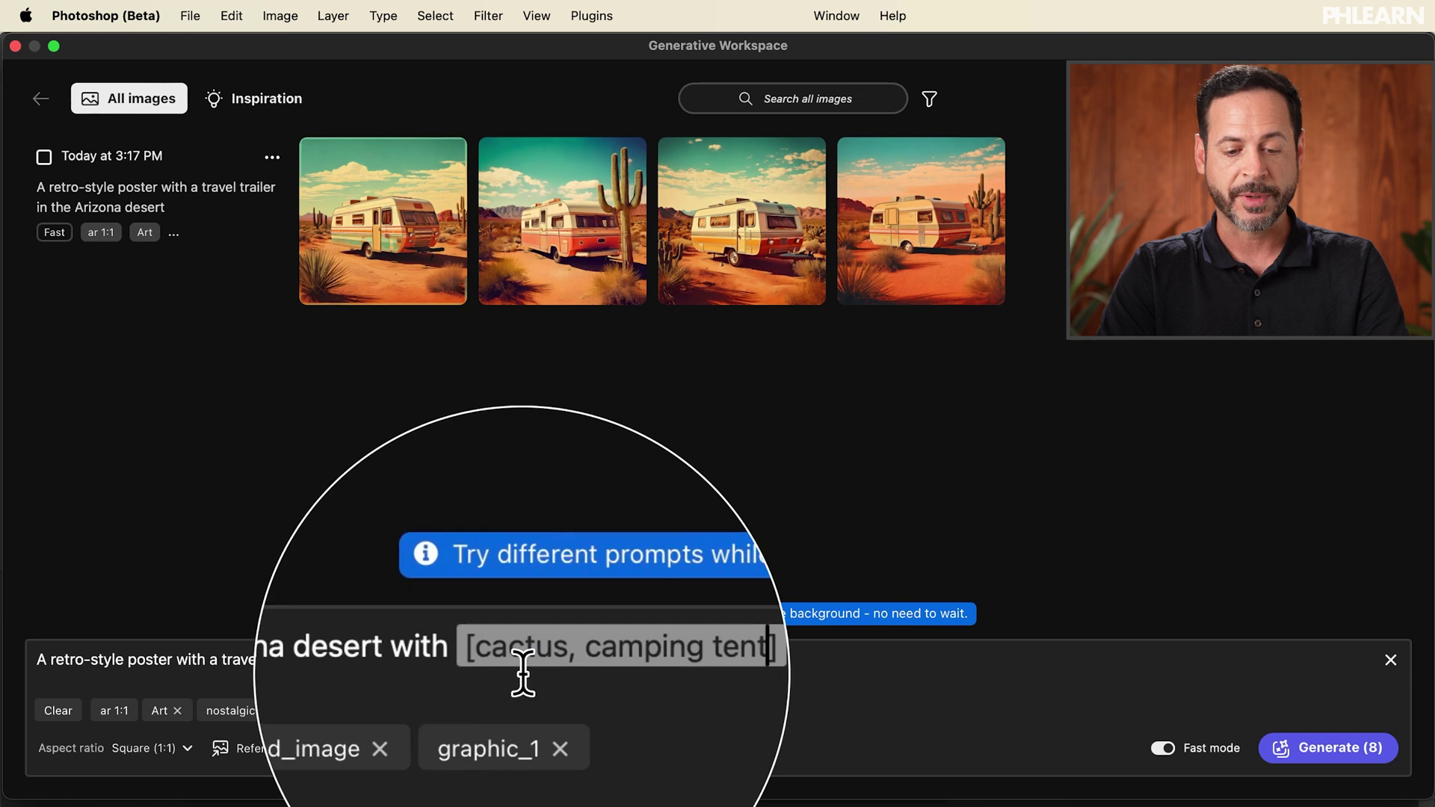
click(1327, 761)
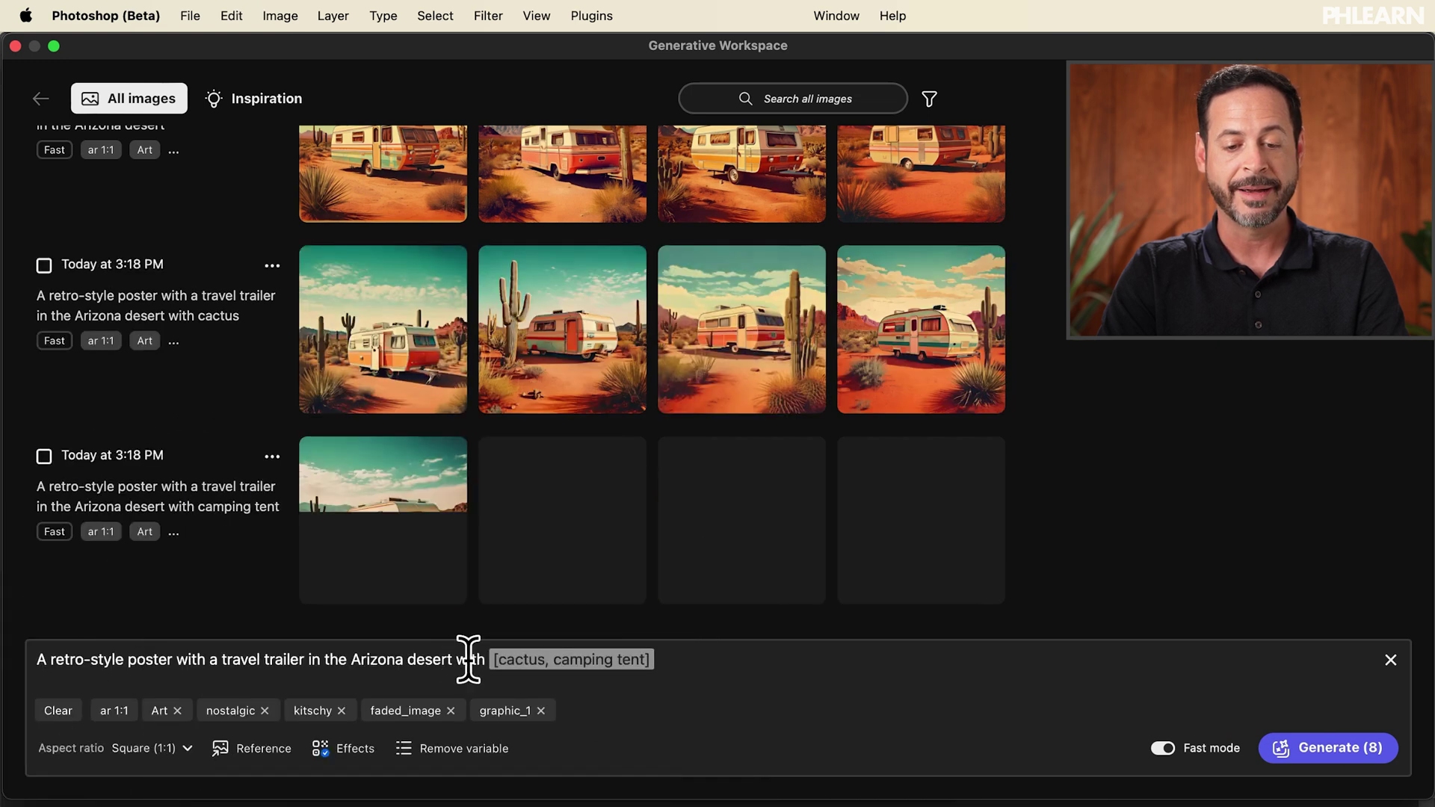
mouse_move(441, 426)
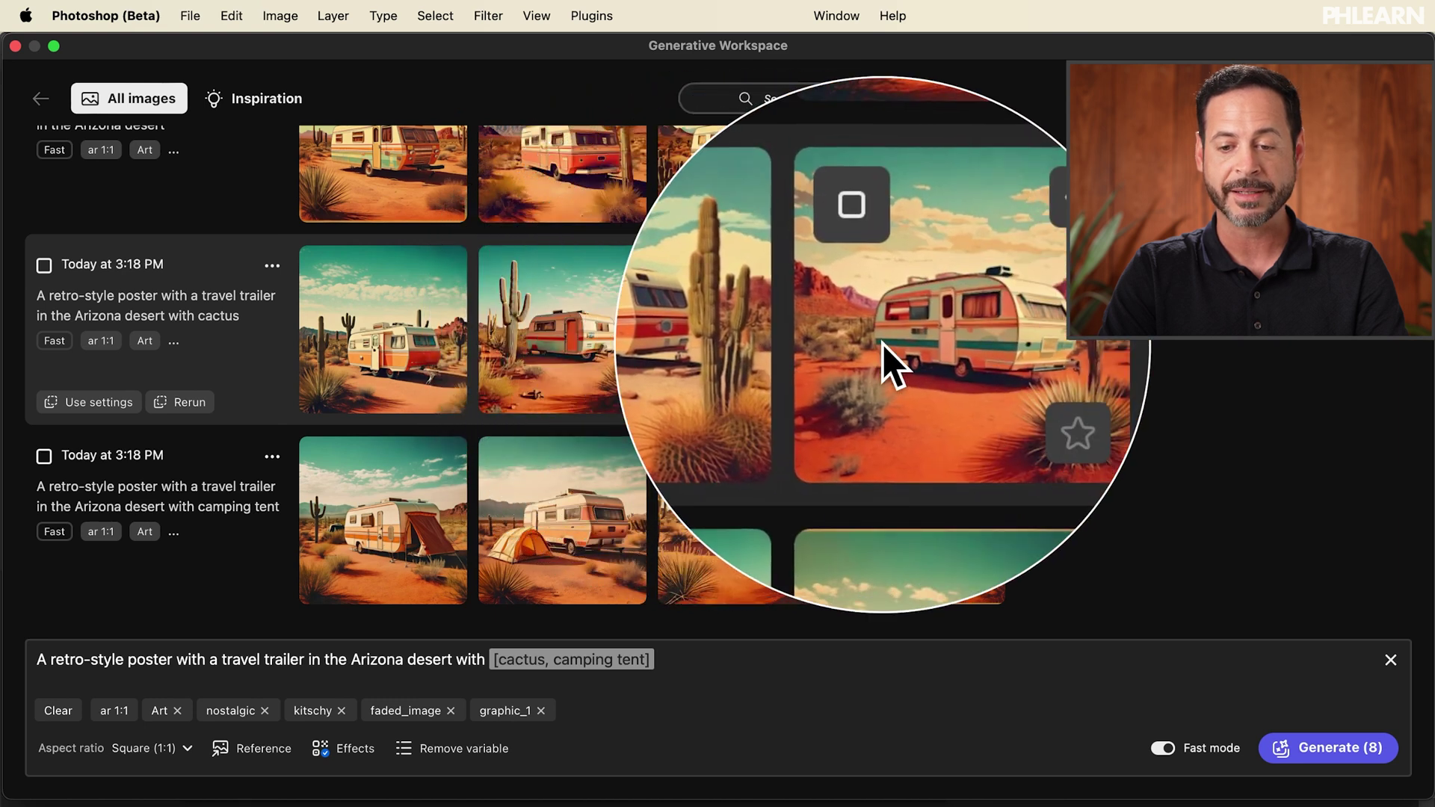
mouse_move(913, 539)
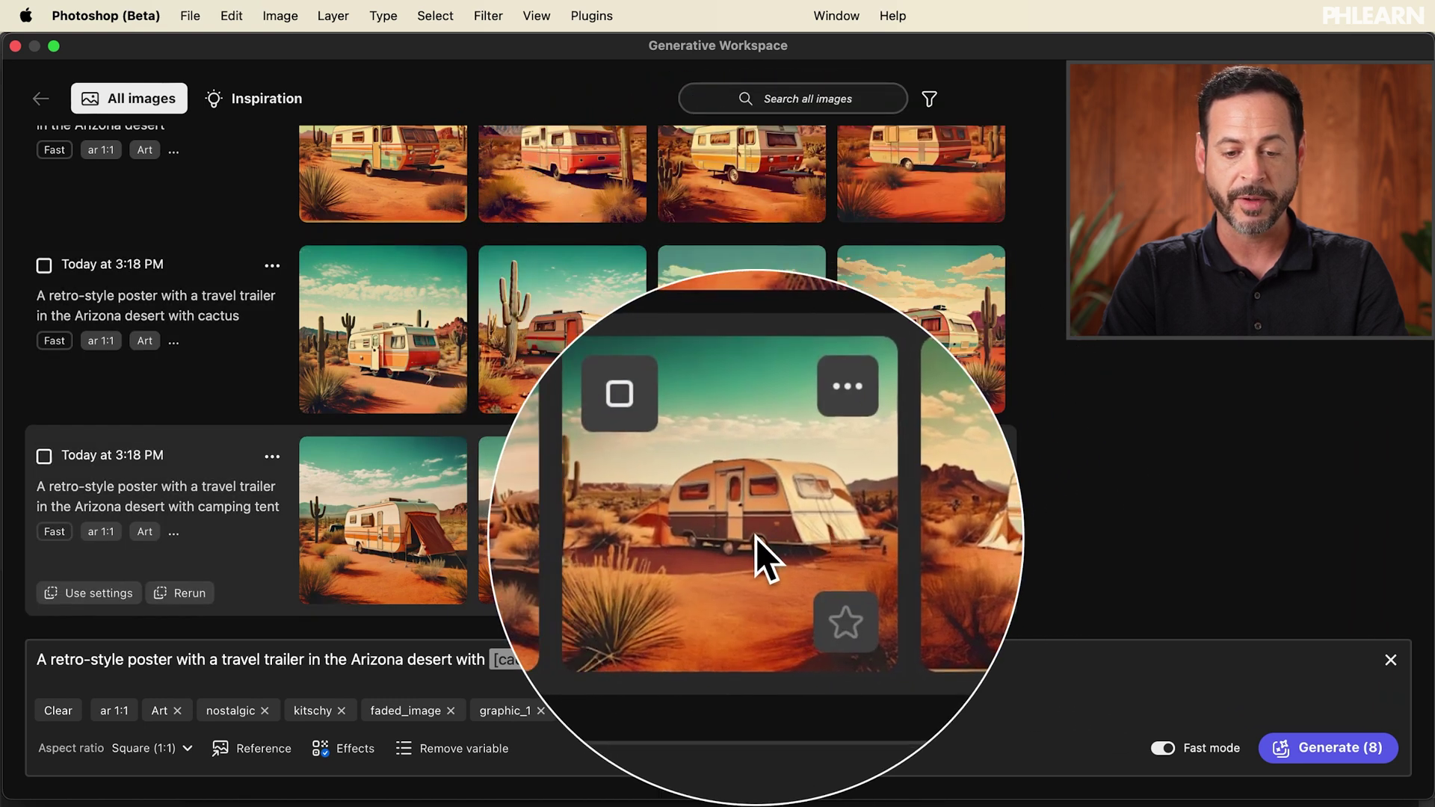
- Enlarge the camping tent results and mark the image with the orange tent beside the trailer as a favorite
click(524, 541)
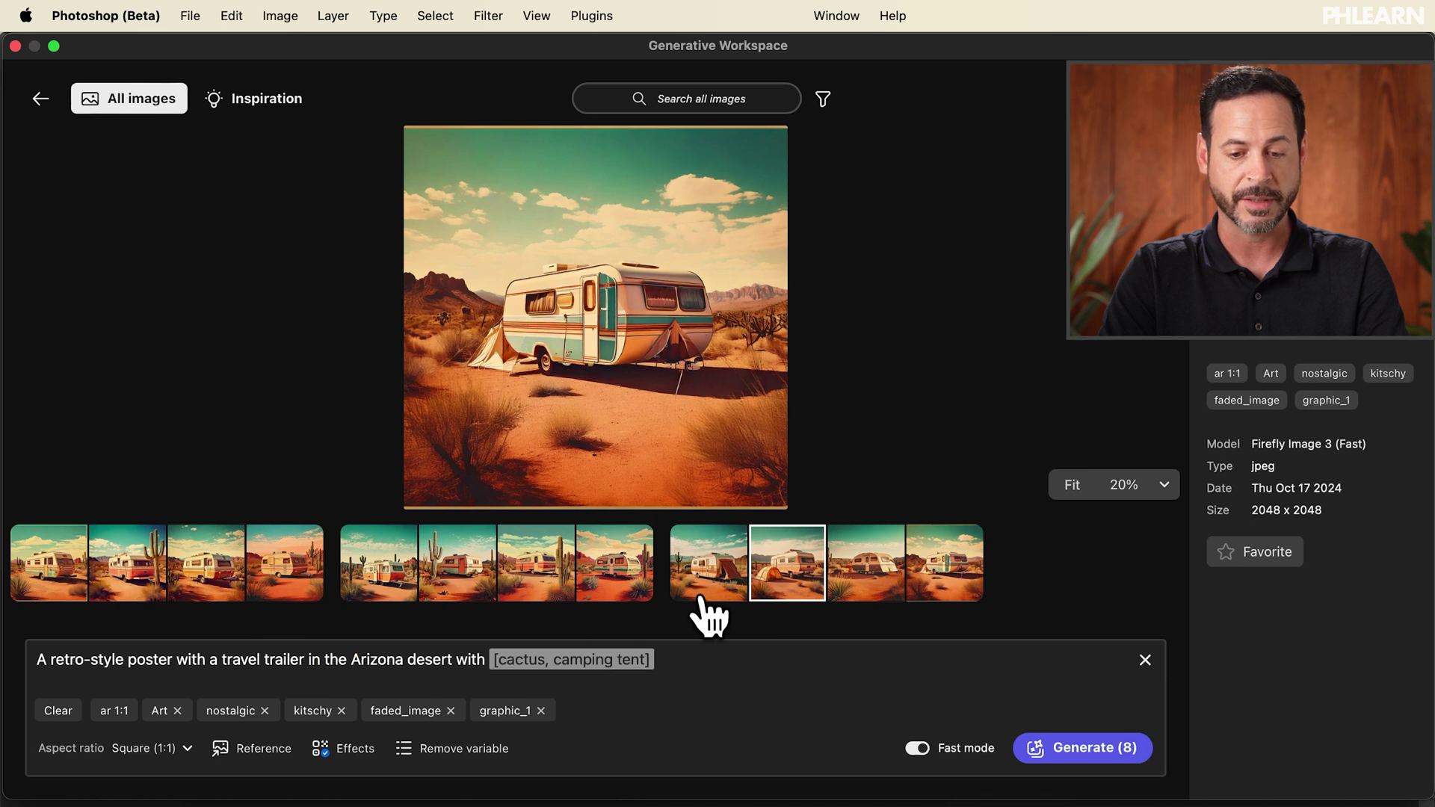
click(785, 587)
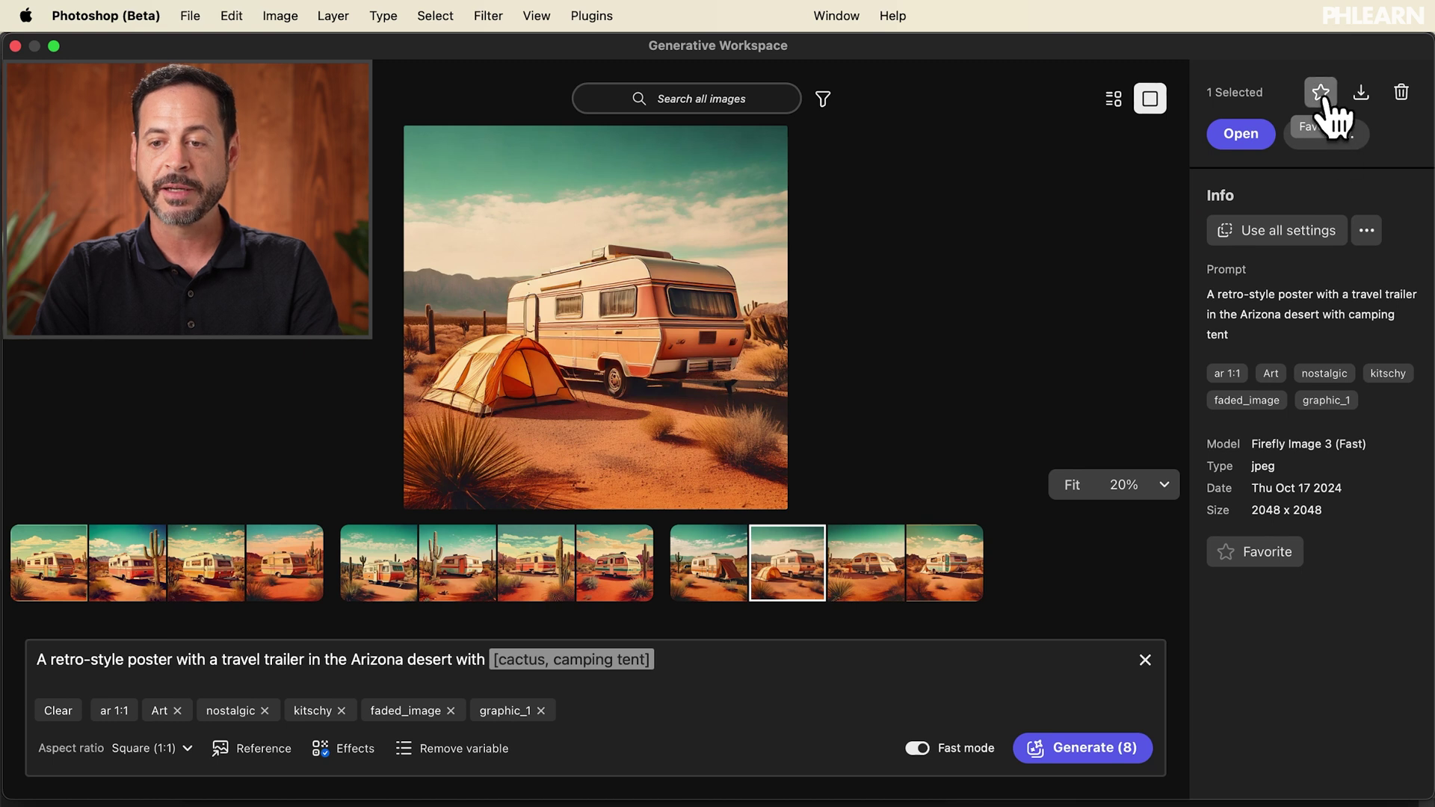
click(1320, 92)
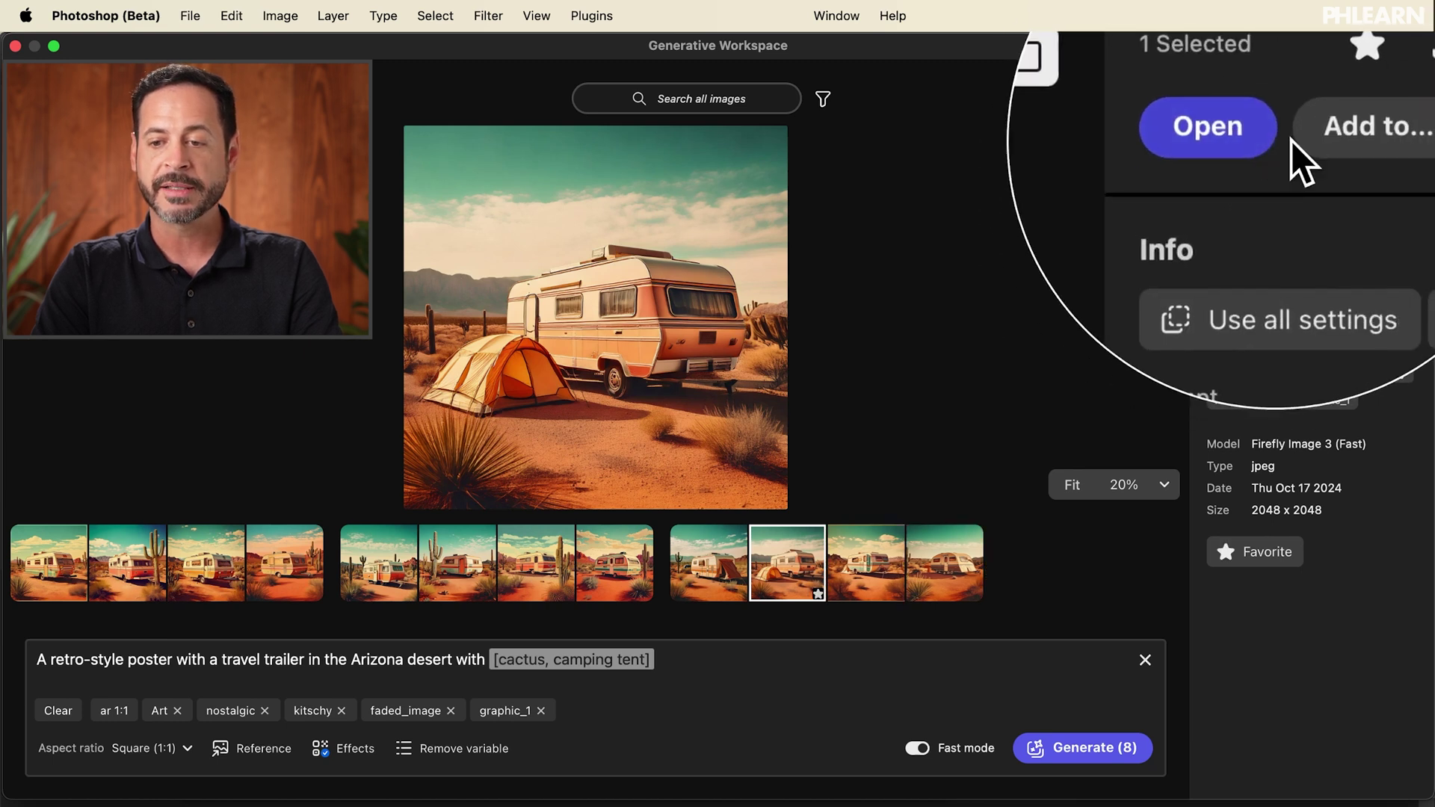
- Add the selected trailer and tent image to the Untitled-1 document
click(1326, 133)
click(756, 402)
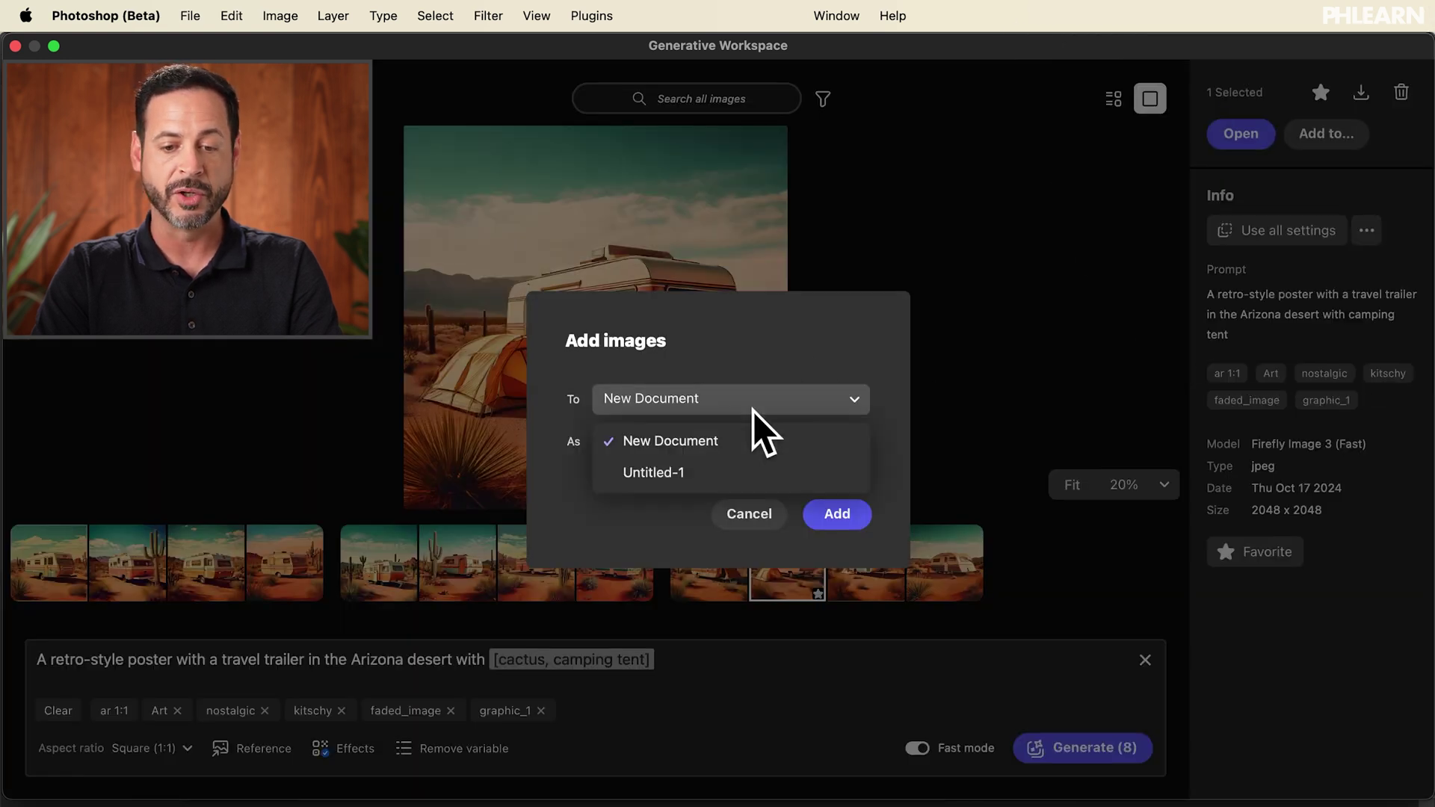
click(681, 473)
click(836, 516)
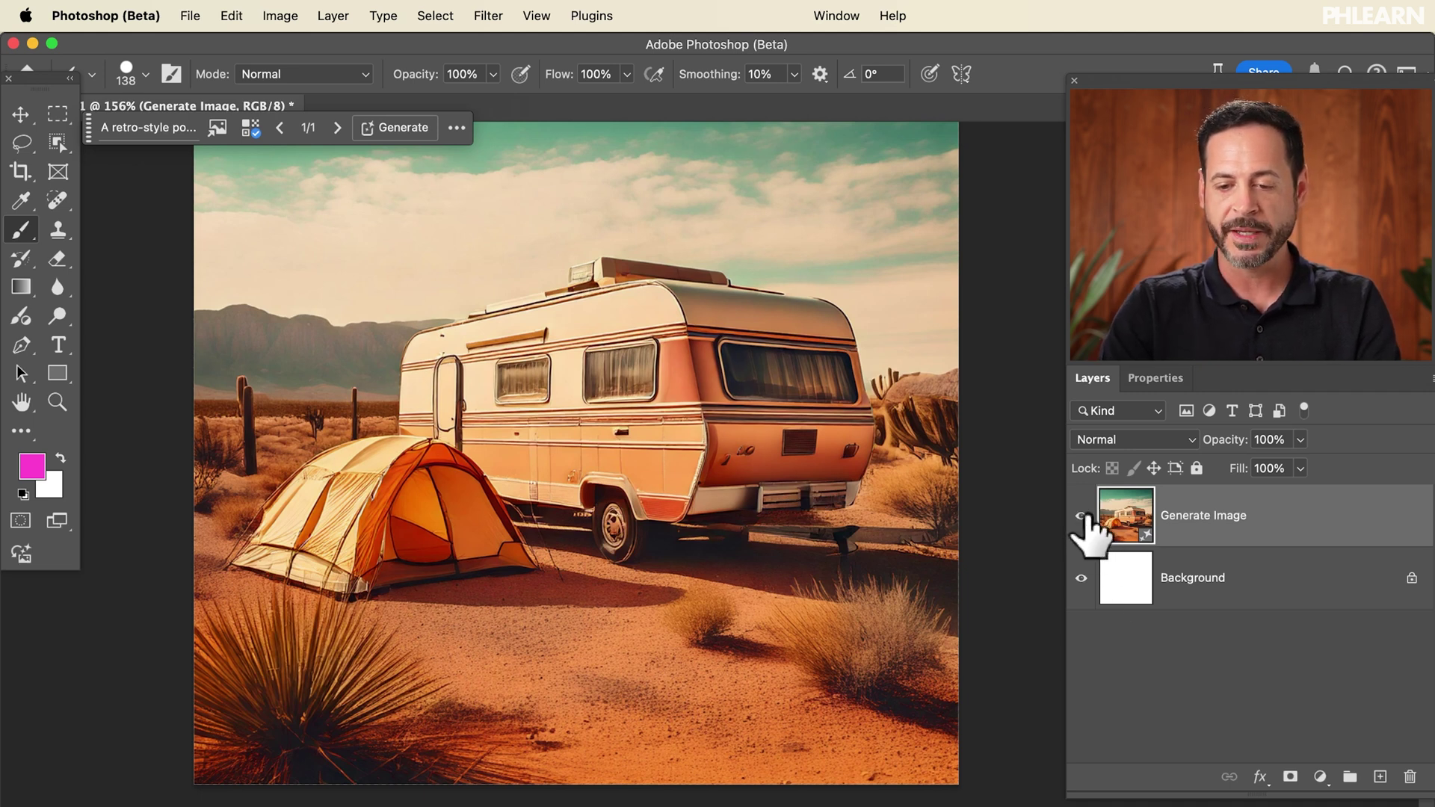
- Hide the generated image layer and paint magenta ground across the lower third on a new layer above the Background
click(1081, 515)
click(1255, 579)
key(alt+shift+super+n)
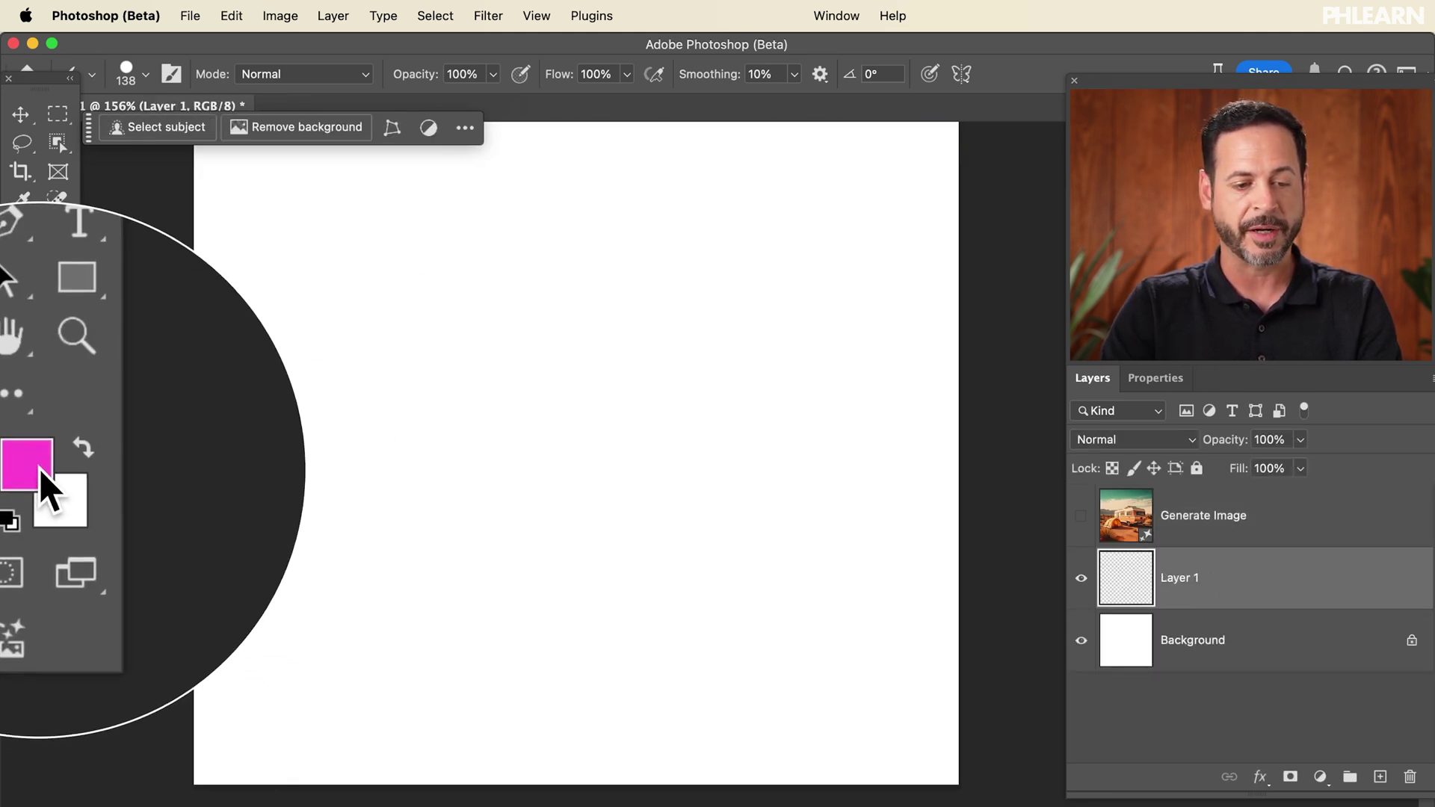
mouse_move(849, 598)
mouse_down()
mouse_move(149, 598)
mouse_move(962, 608)
mouse_move(864, 625)
mouse_move(673, 609)
mouse_move(23, 766)
mouse_move(603, 784)
mouse_move(201, 691)
mouse_up()
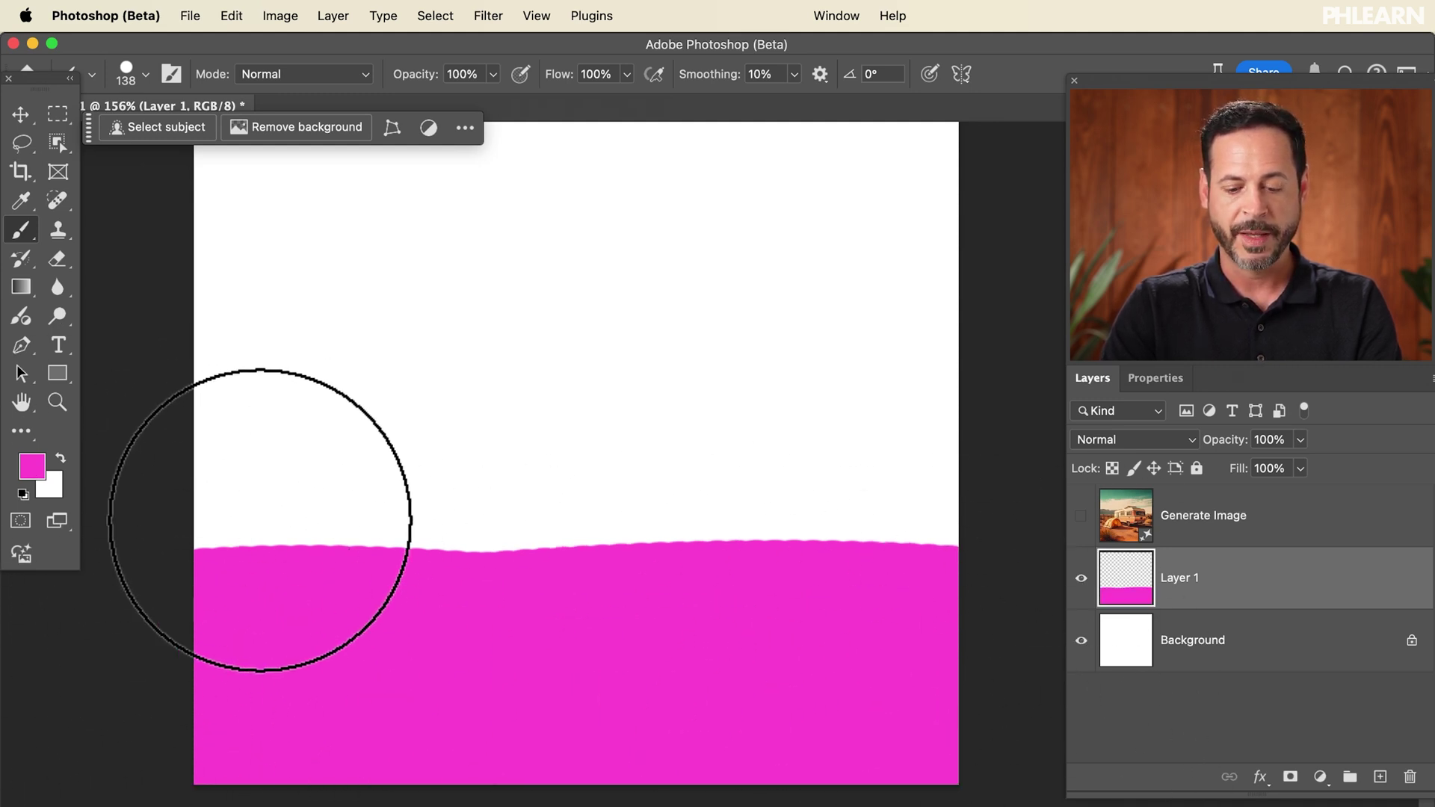
- Set the foreground color to blue 4060a0 and paint a rough trailer shape above the ground on a new layer
click(30, 468)
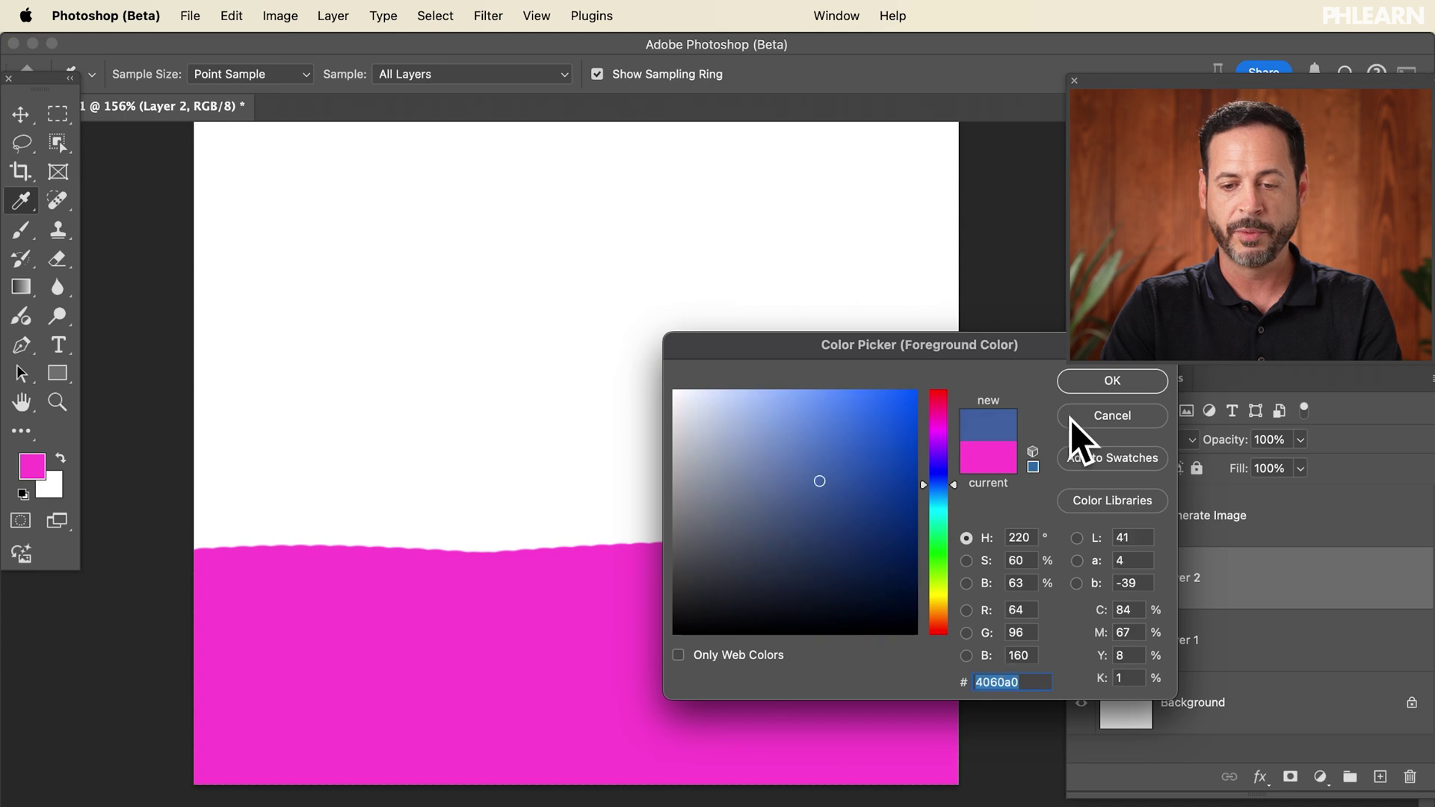
key(Return)
mouse_move(663, 371)
mouse_down()
mouse_move(631, 459)
mouse_move(718, 484)
mouse_move(673, 430)
mouse_move(865, 509)
mouse_move(875, 394)
mouse_move(958, 473)
mouse_move(631, 391)
mouse_move(746, 471)
mouse_move(593, 497)
mouse_move(612, 453)
mouse_up()
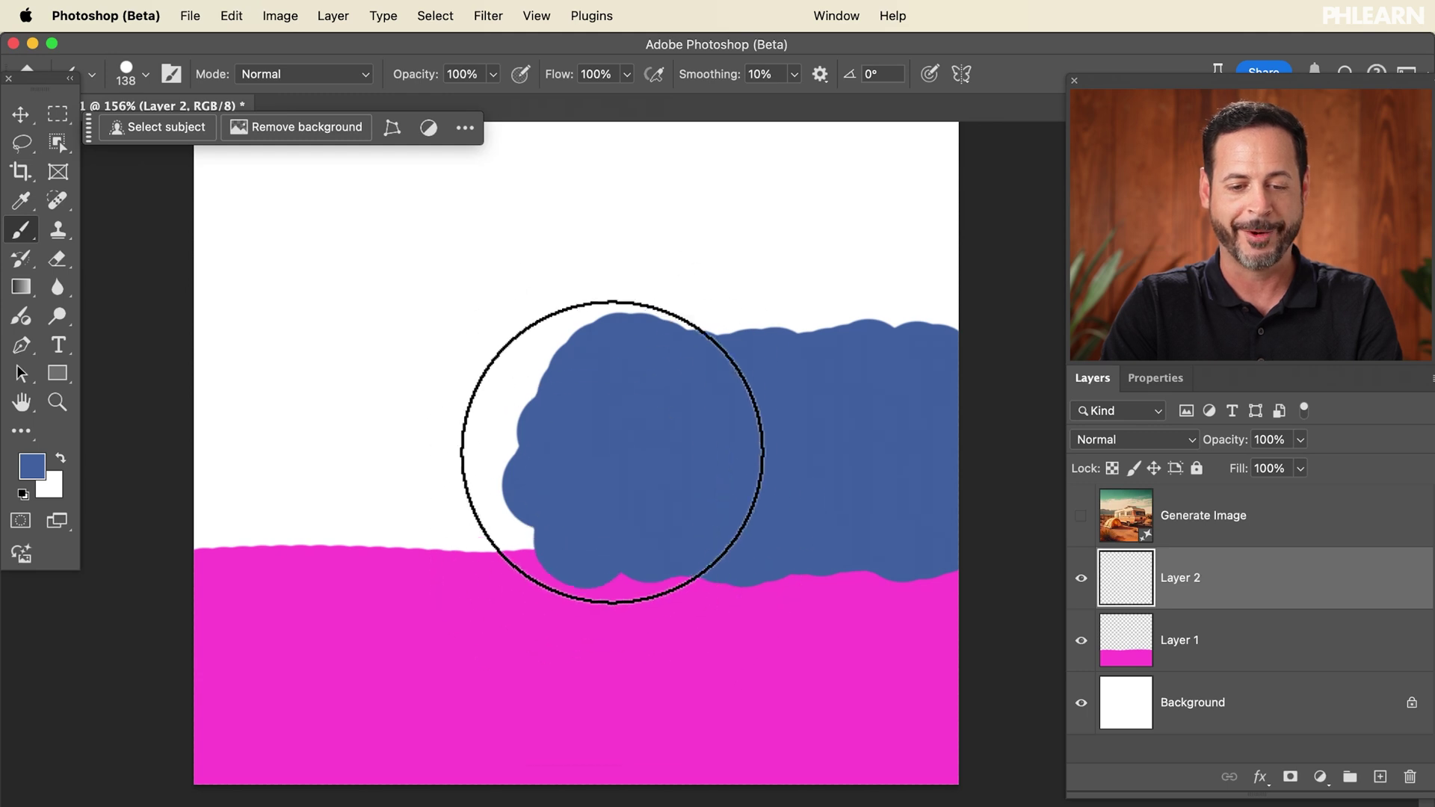
- Set the foreground color to bright green 7be067 and paint a cactus with one side arm beside the blue shape
click(34, 465)
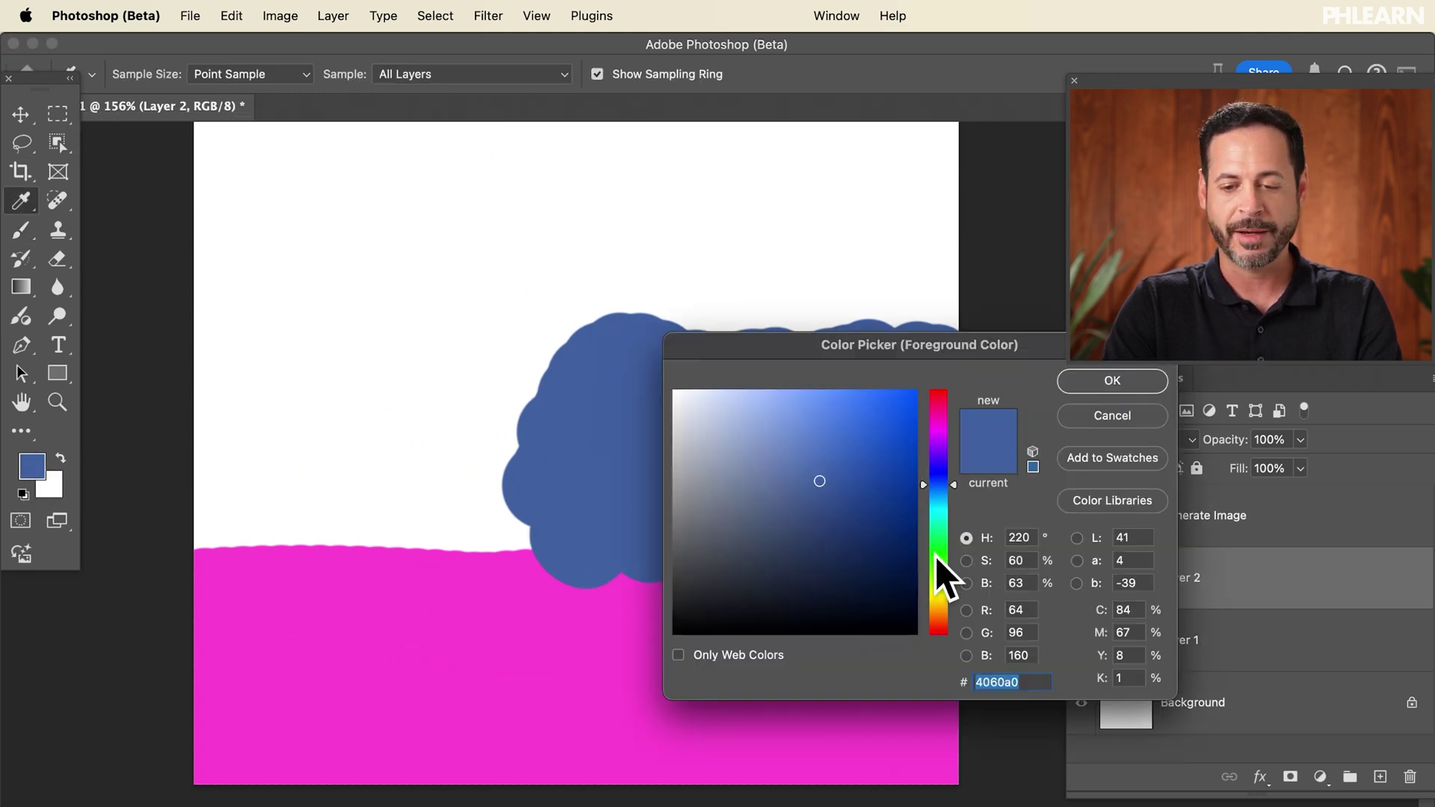
click(938, 559)
click(807, 420)
click(1137, 383)
drag(369, 572, 371, 344)
click(323, 438)
drag(307, 430, 285, 328)
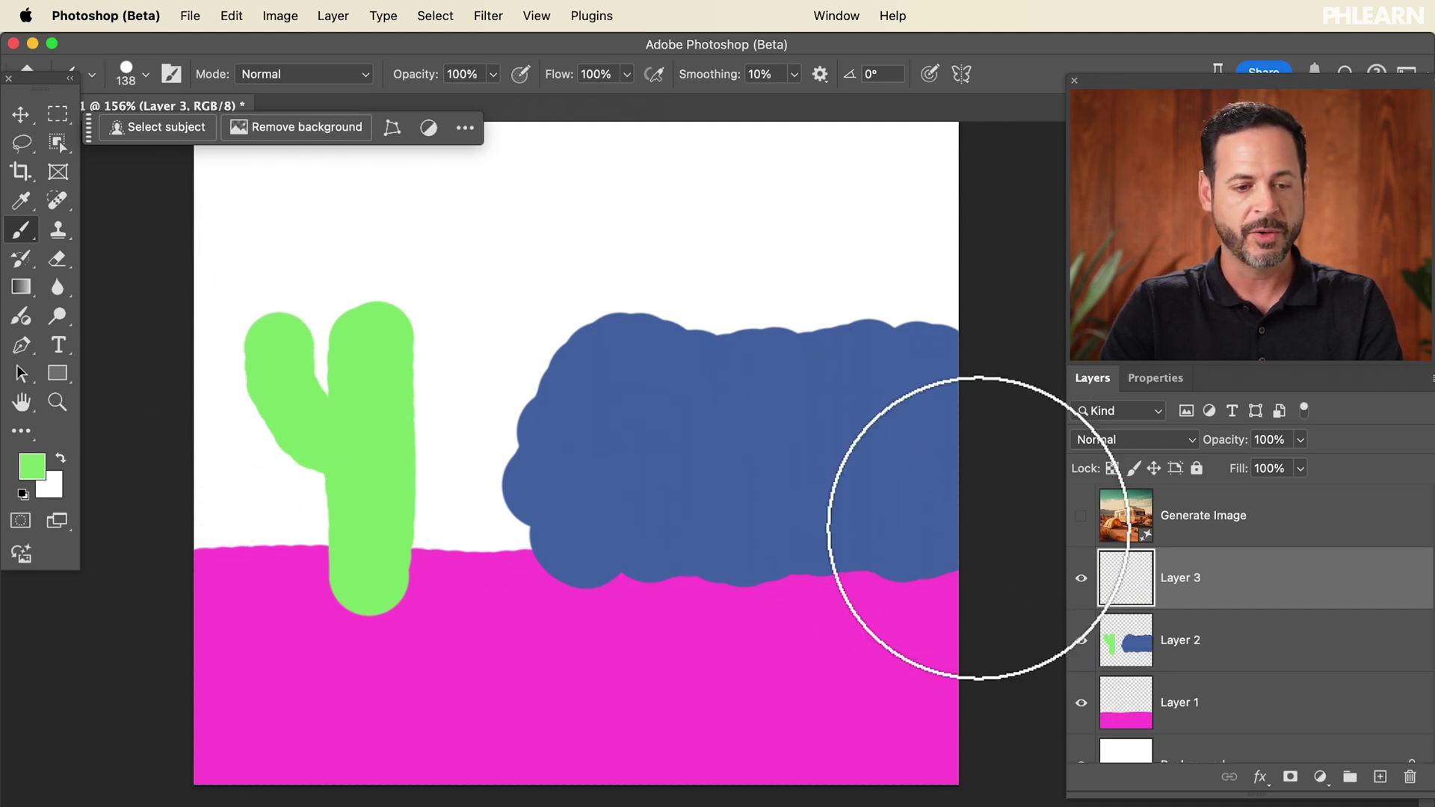
- Create a round sun filled with light cyan in the sky on a new layer, using an elliptical selection, and deselect it
click(28, 465)
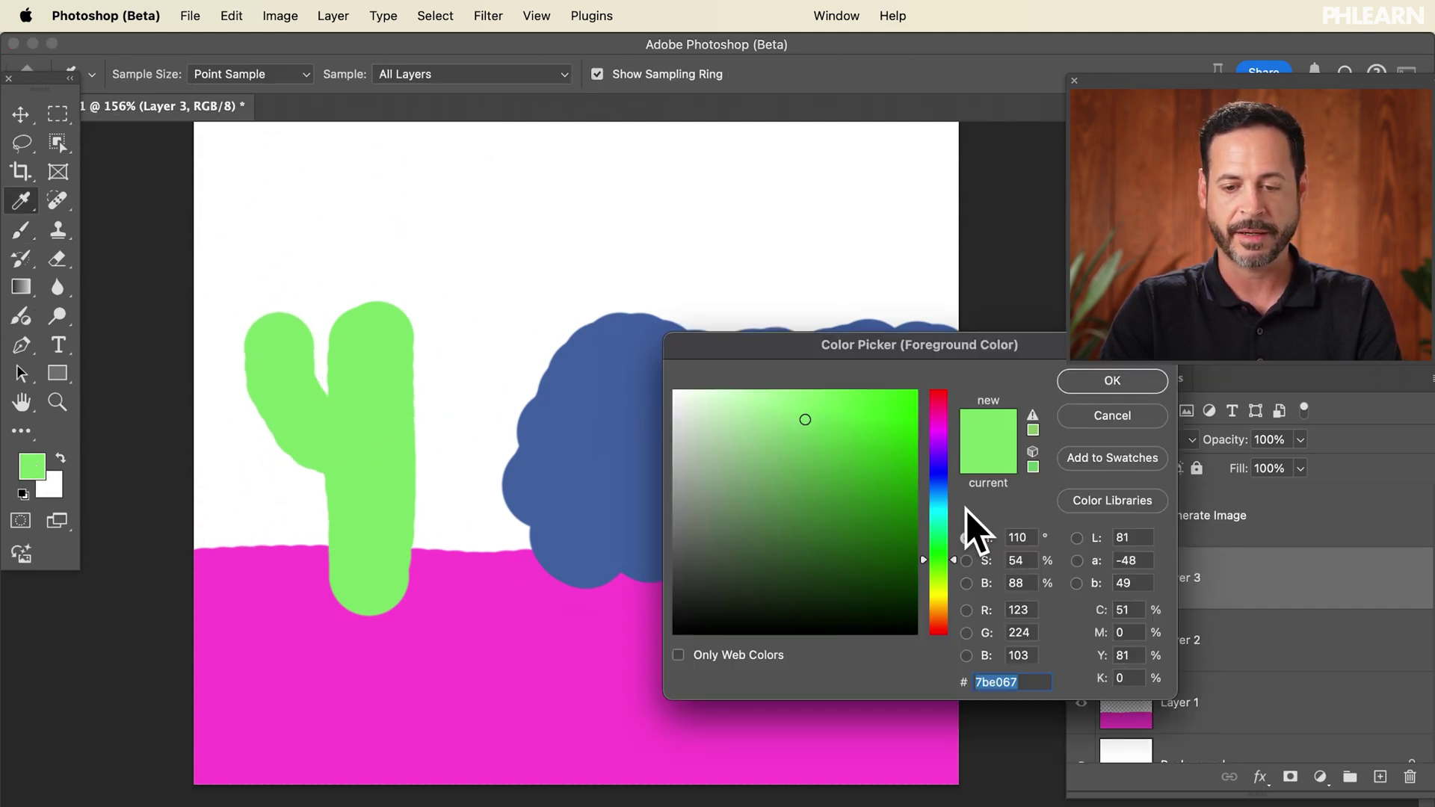
click(1101, 386)
key(b)
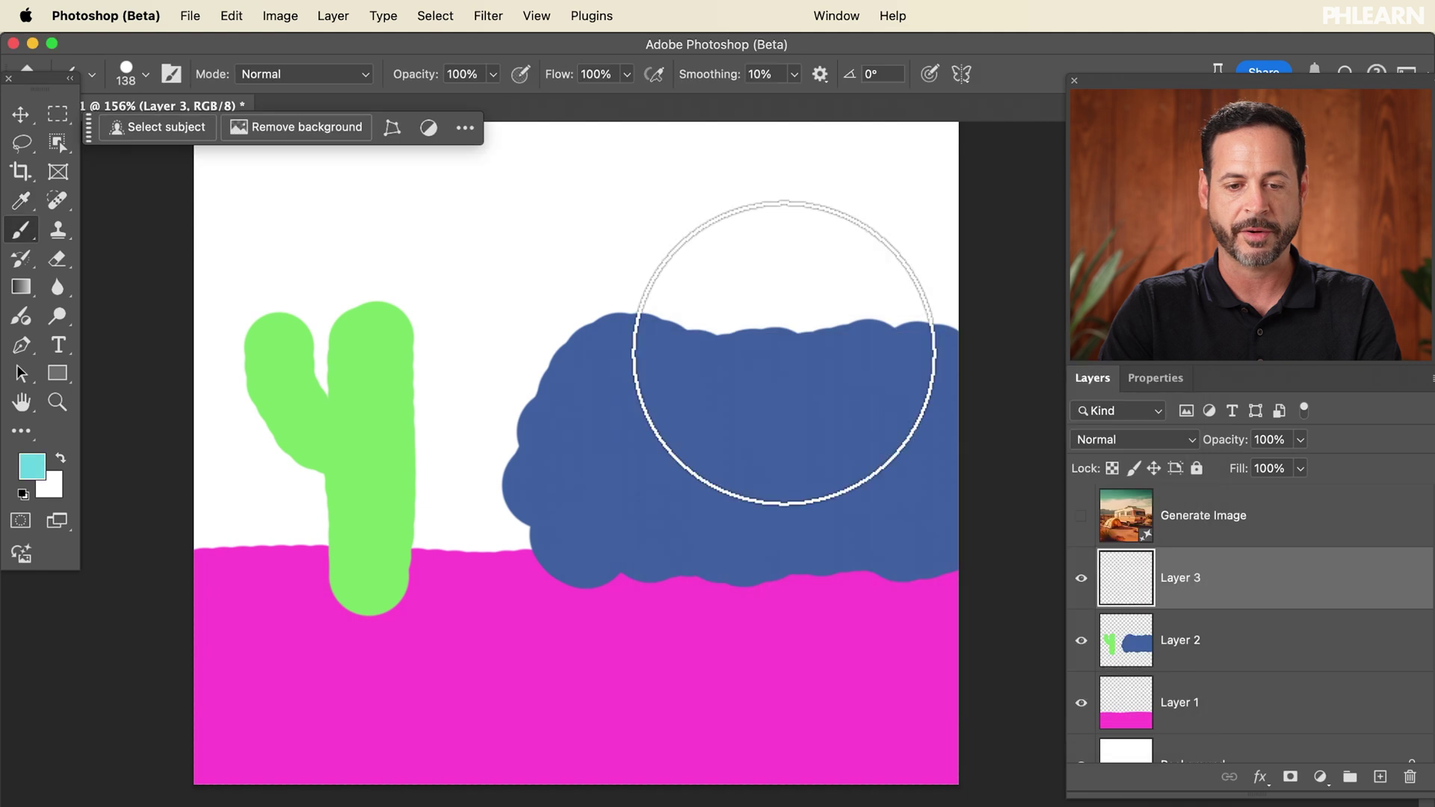
key(m)
drag(453, 181, 601, 329)
drag(426, 193, 576, 307)
key(alt+BackSpace)
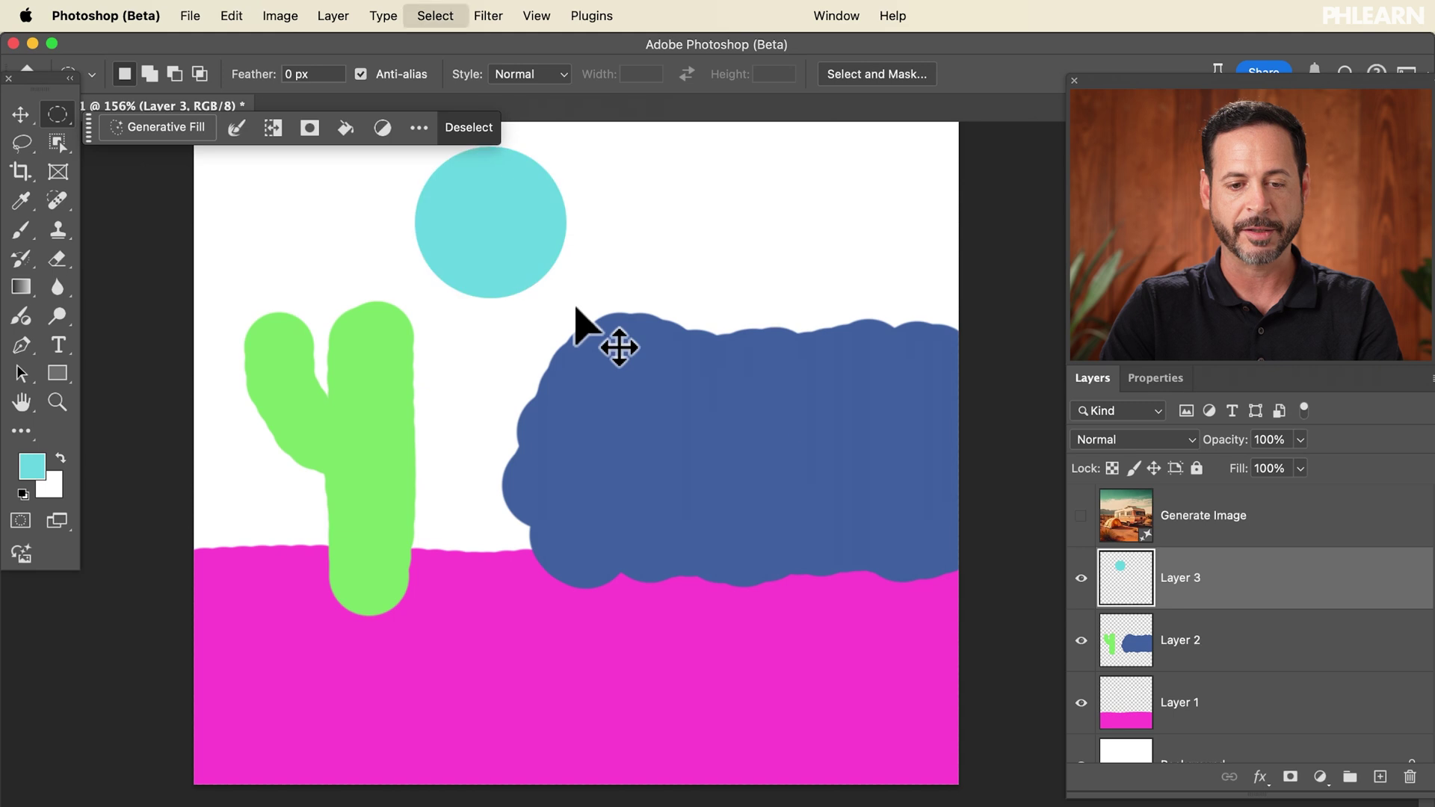
key(super+d)
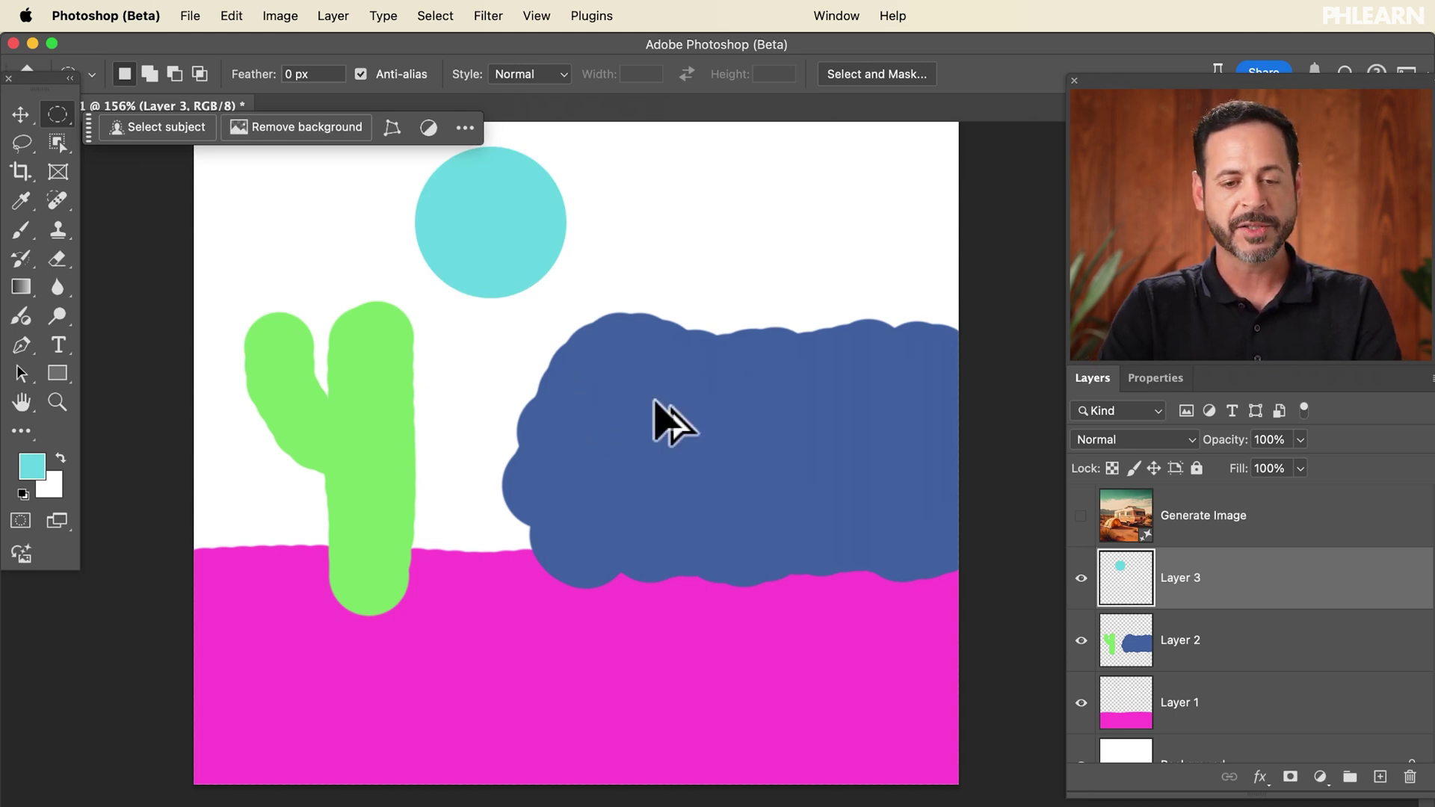
- Export the painted composition for web as a High quality JPEG named comp on the Desktop
key(super+alt+shift+s)
drag(764, 96, 655, 57)
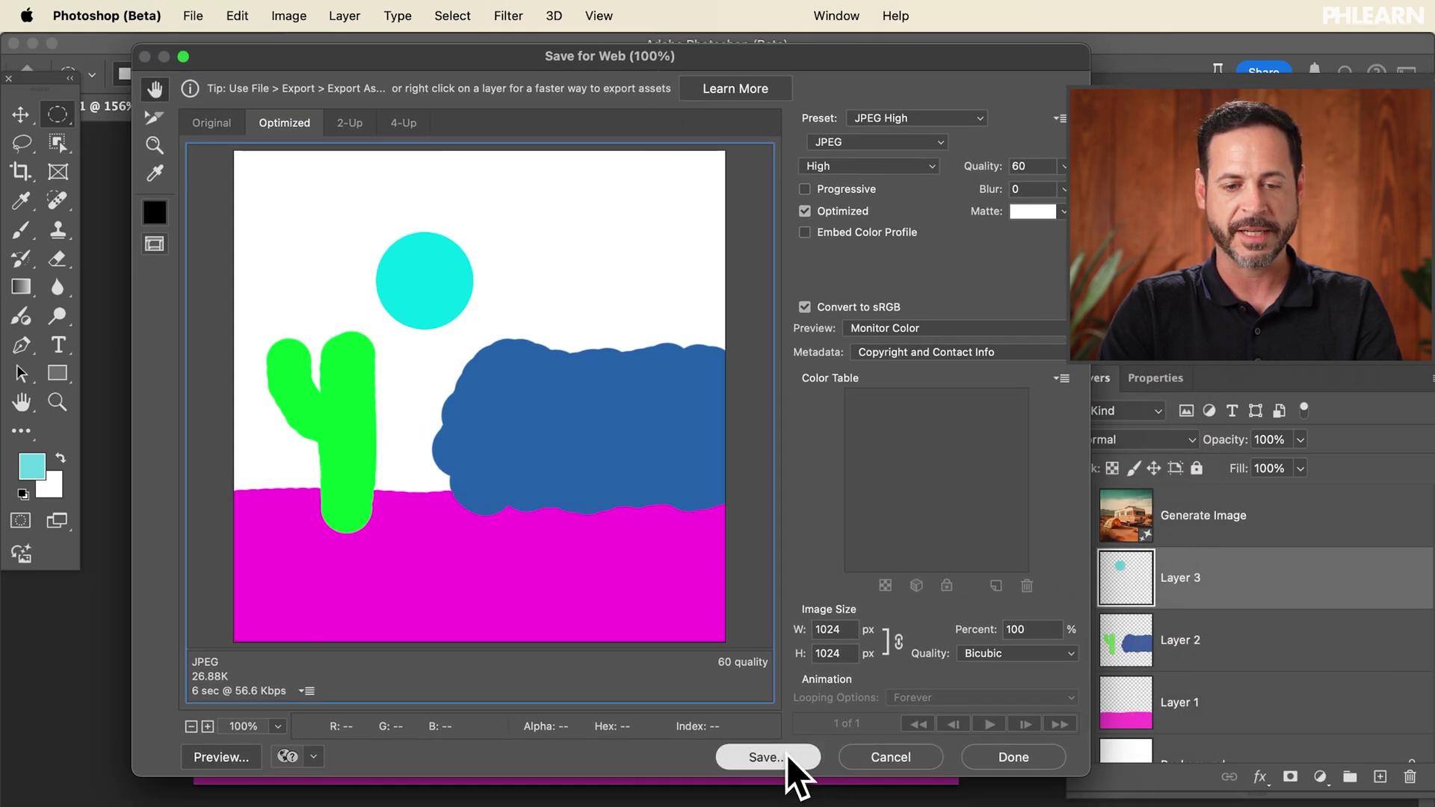
click(766, 757)
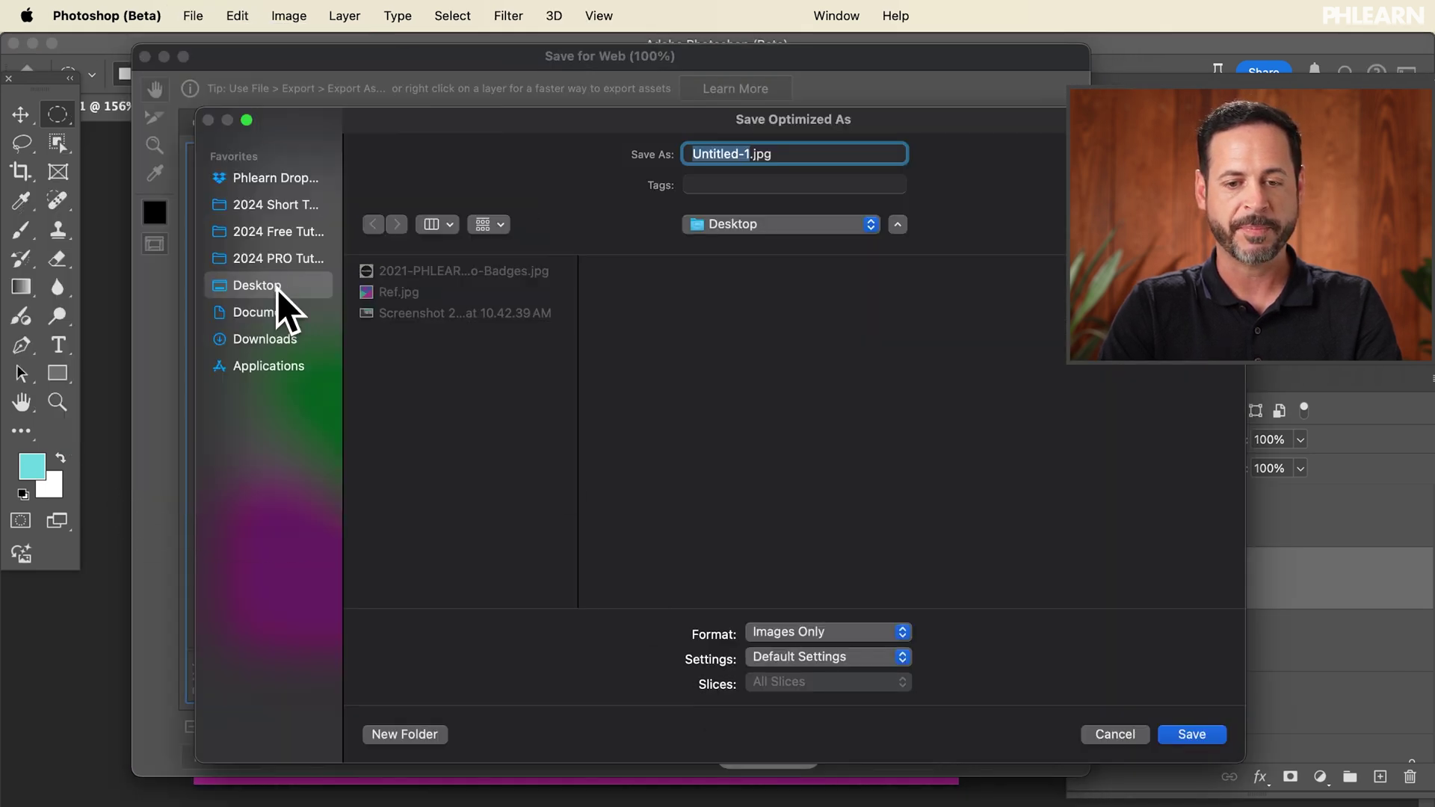
text(comp)
click(1196, 737)
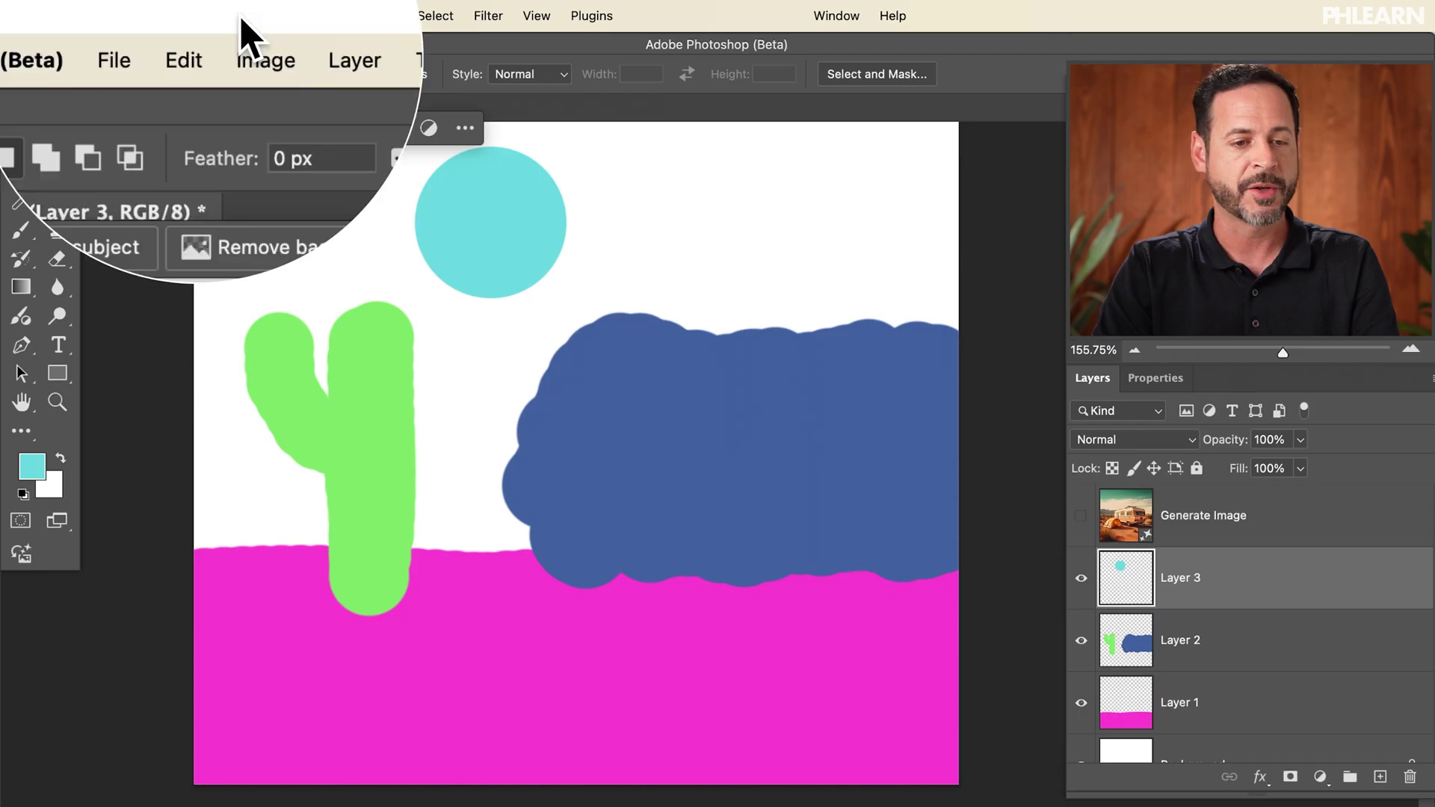
- Open the Generative Workspace and reuse all settings of the last image in the cactus set
click(237, 16)
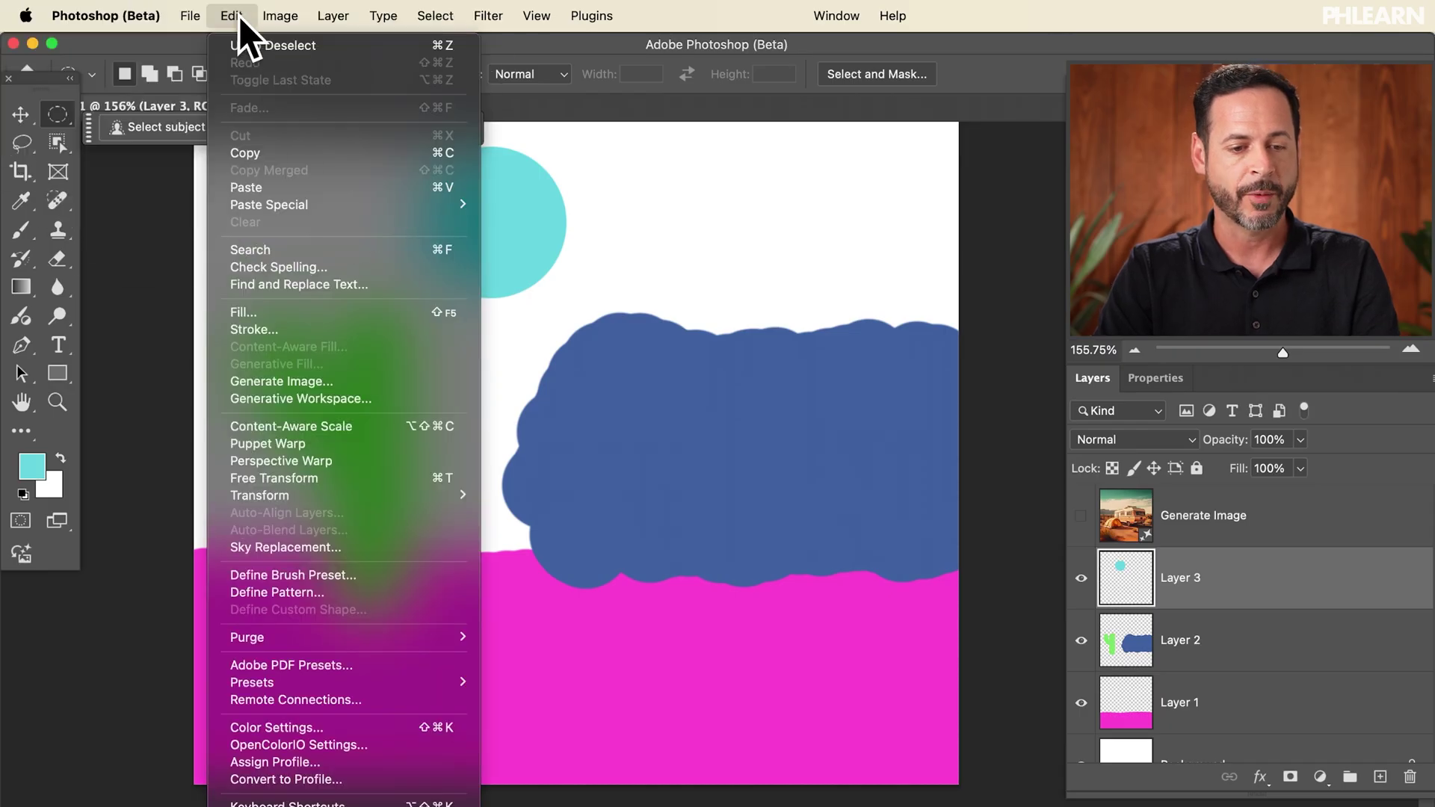
click(338, 401)
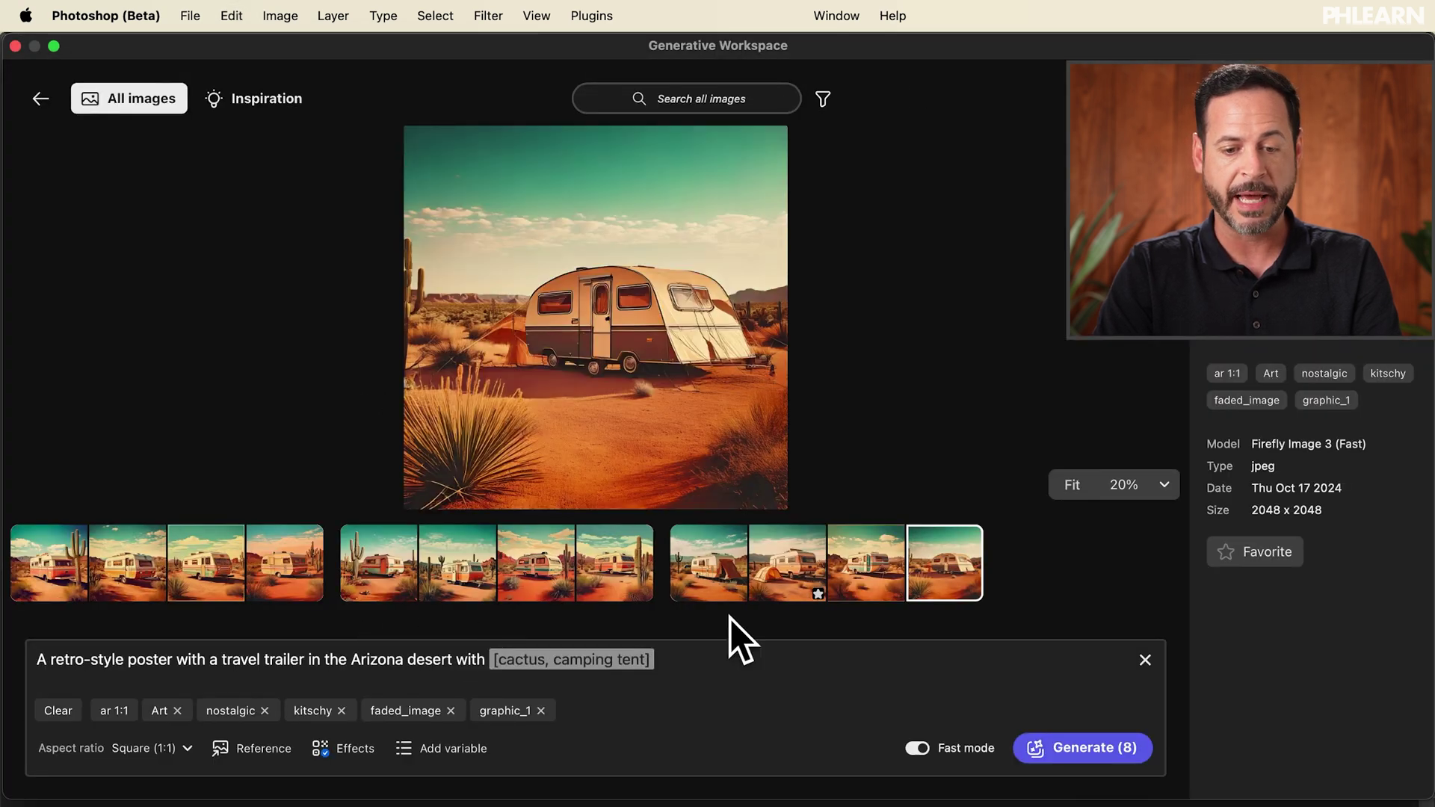
click(716, 586)
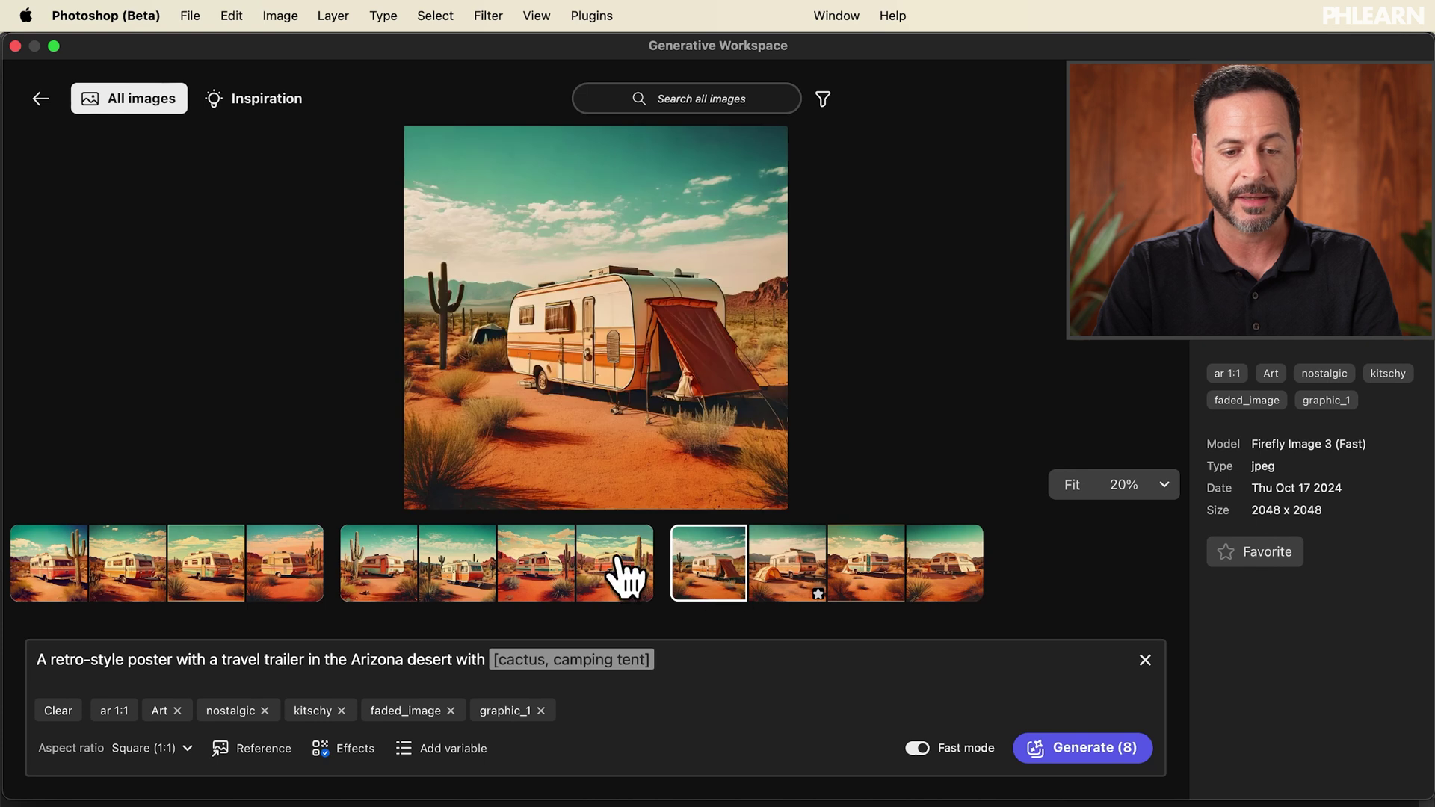
click(625, 577)
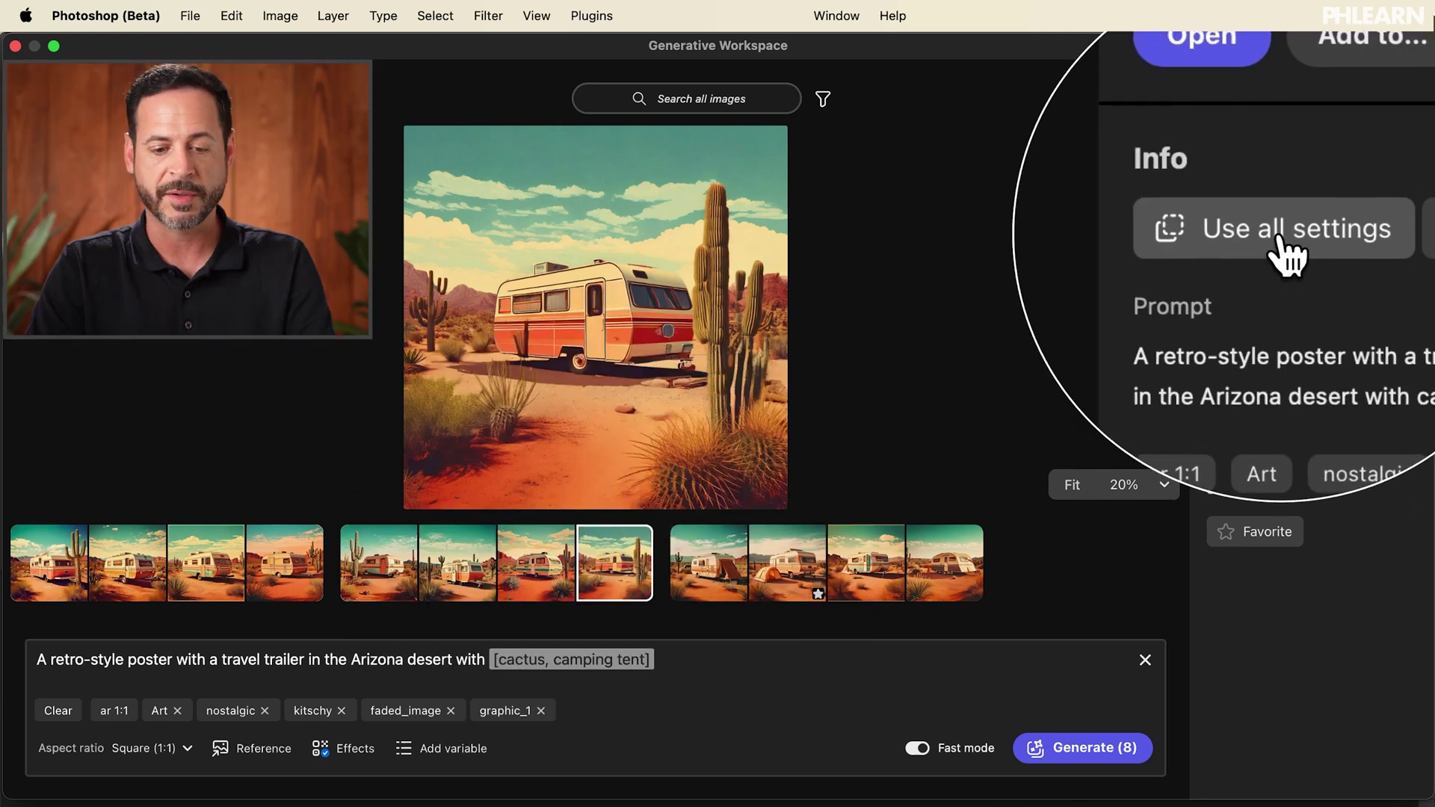
click(1279, 236)
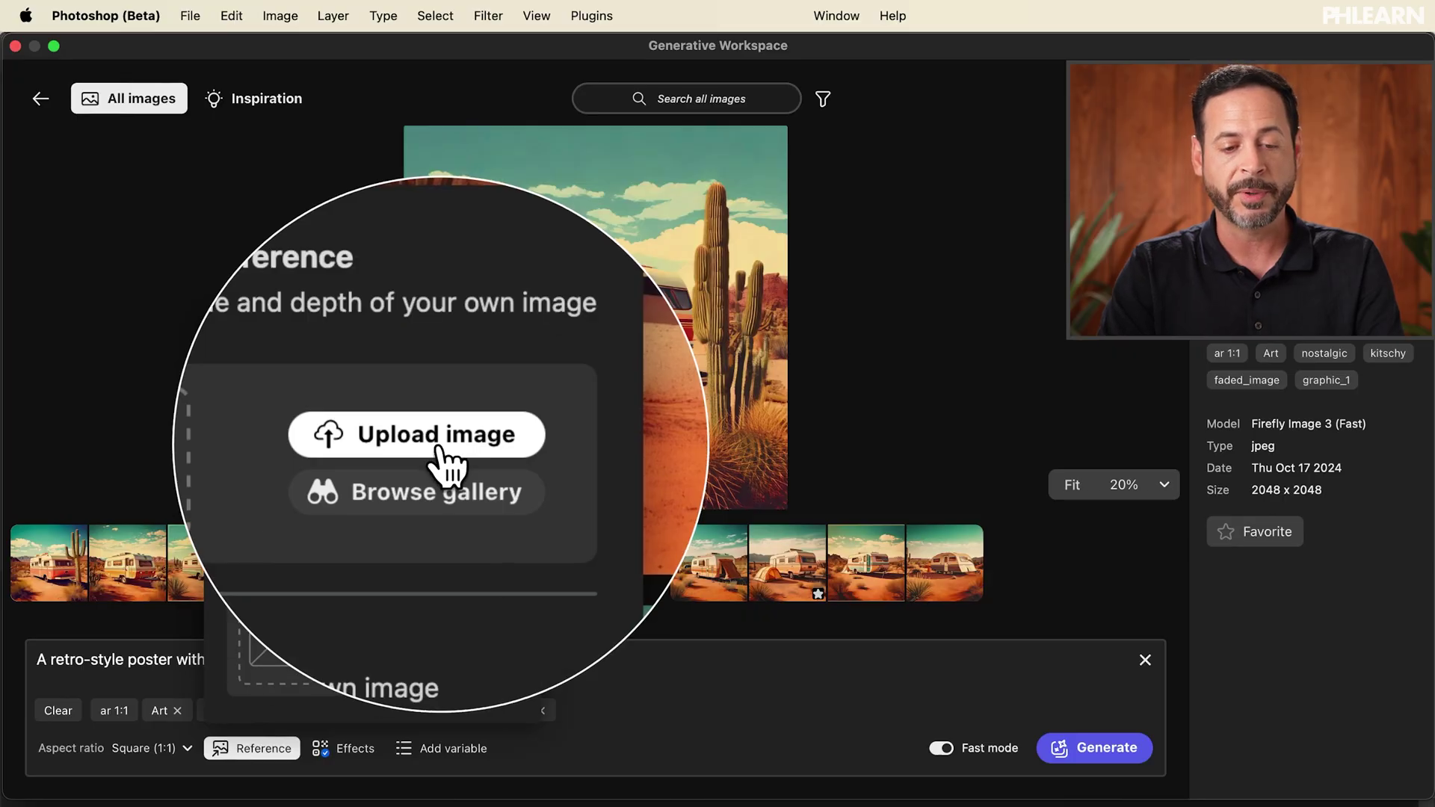
- Upload comp.jpg from the Desktop as the composition reference and set its strength to 75
click(440, 441)
click(470, 205)
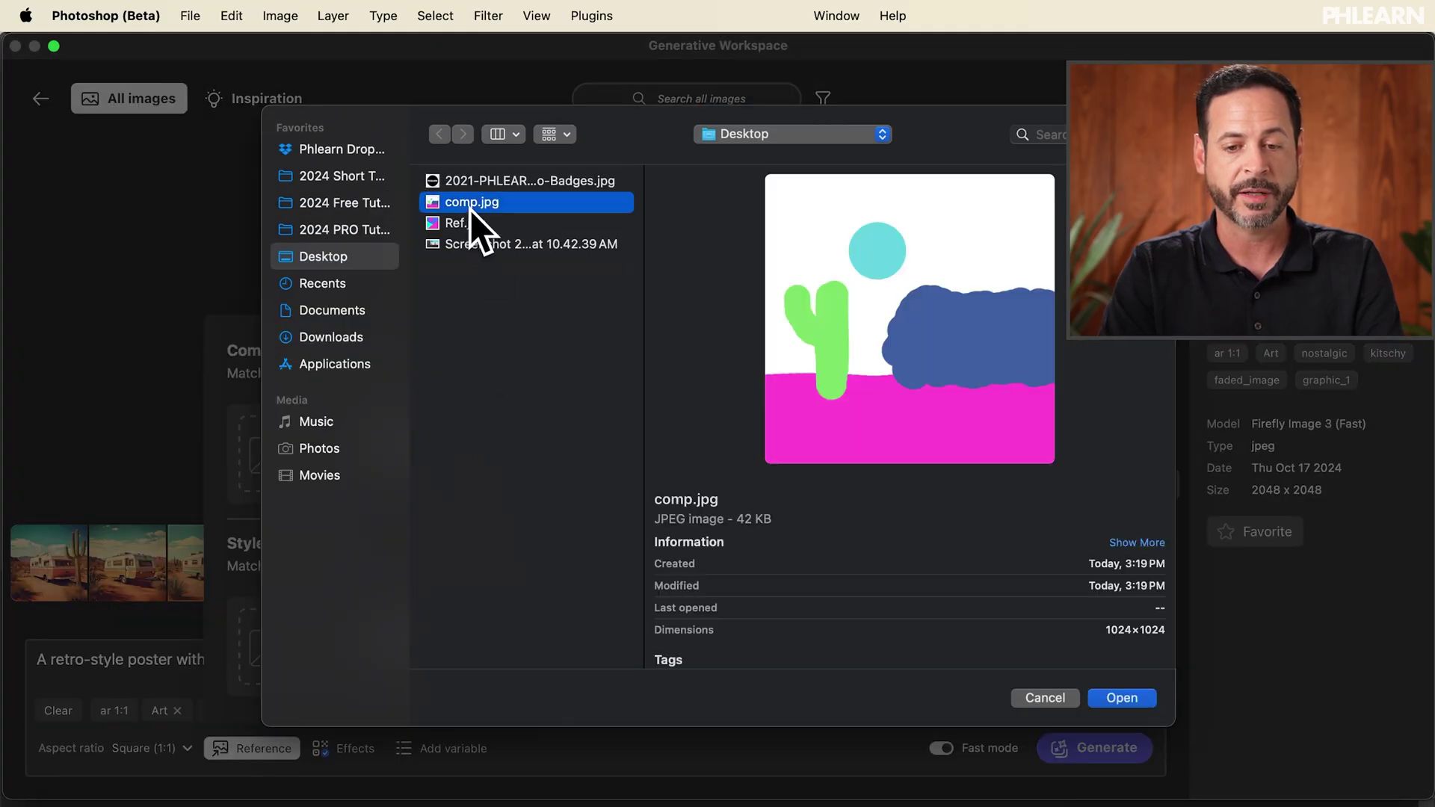
key(space)
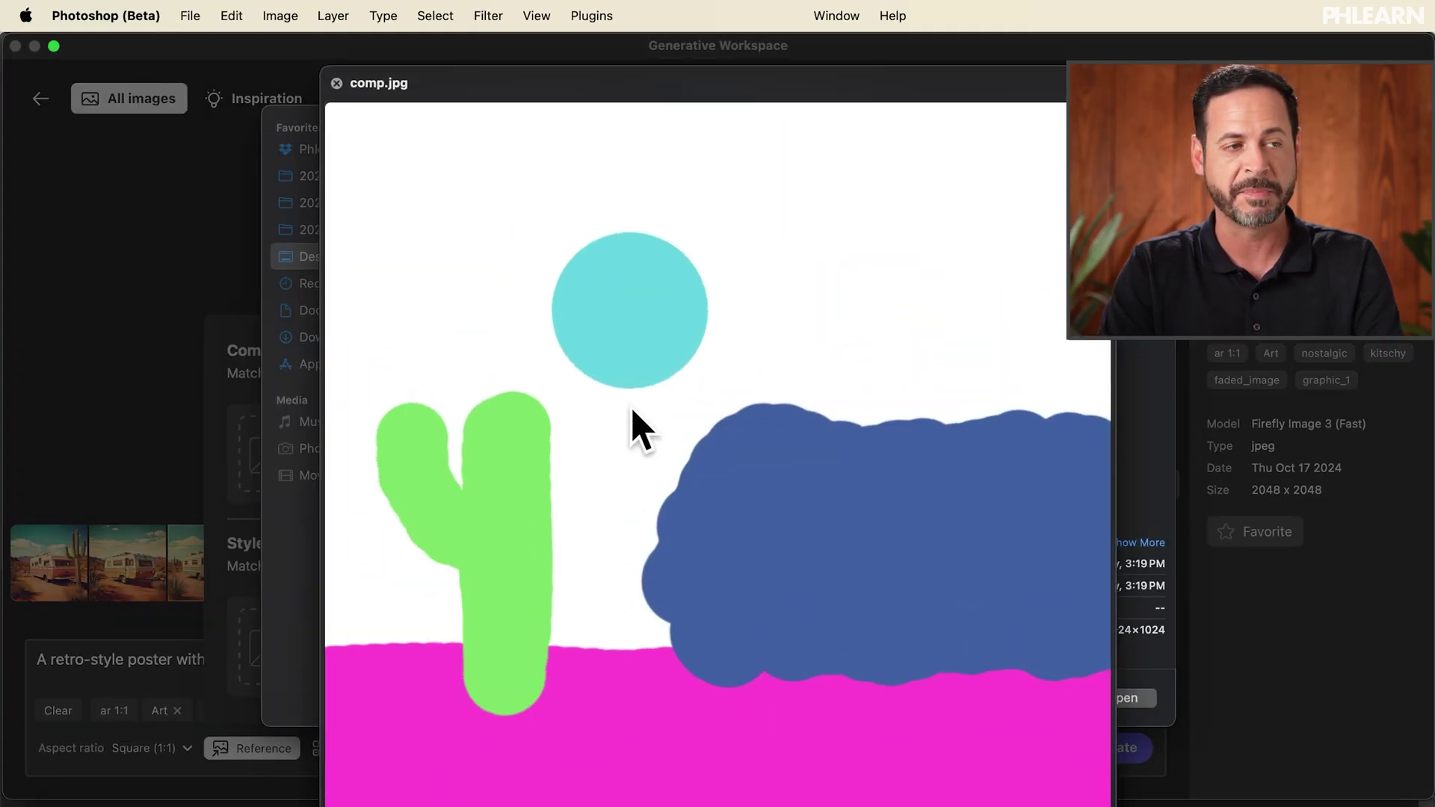
key(space)
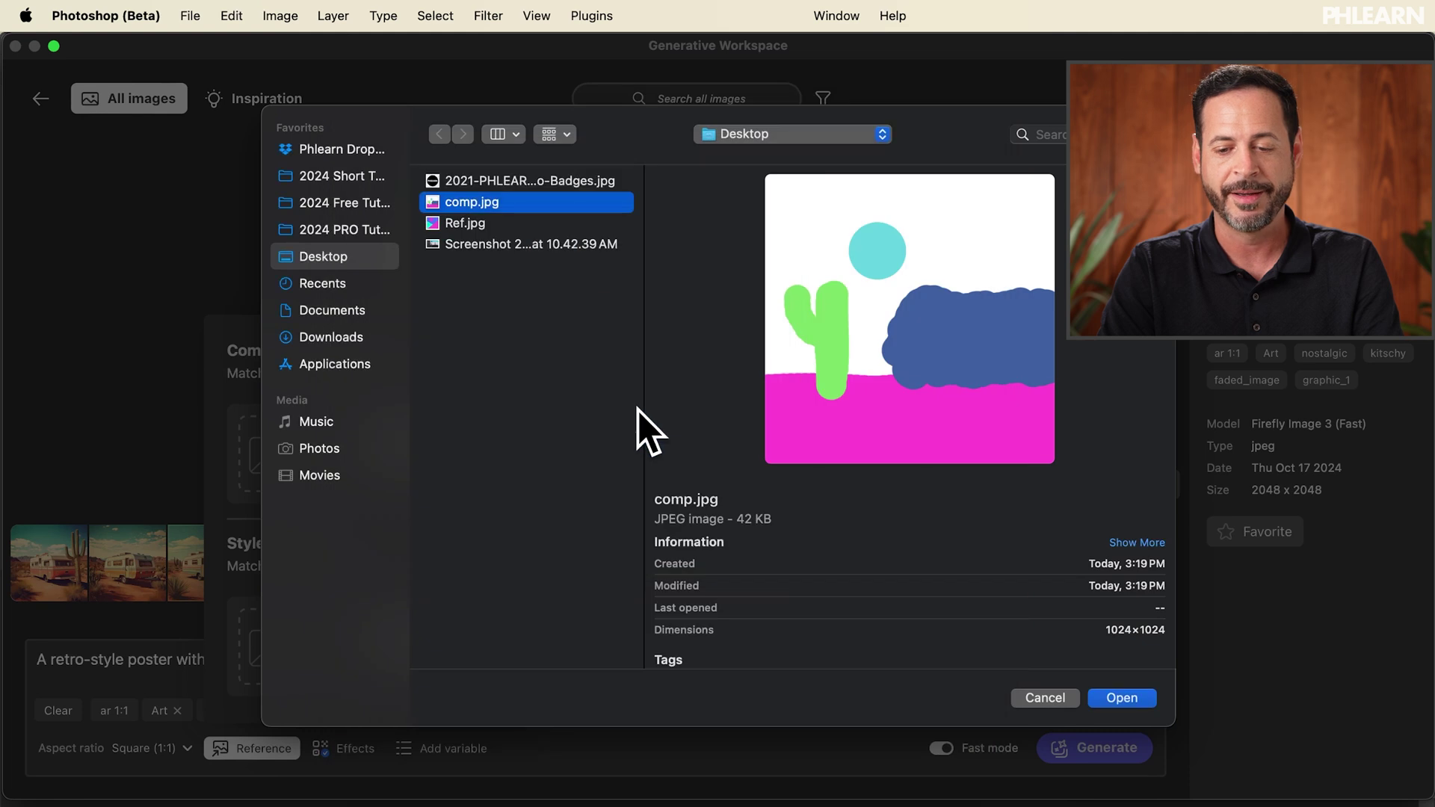
click(1127, 695)
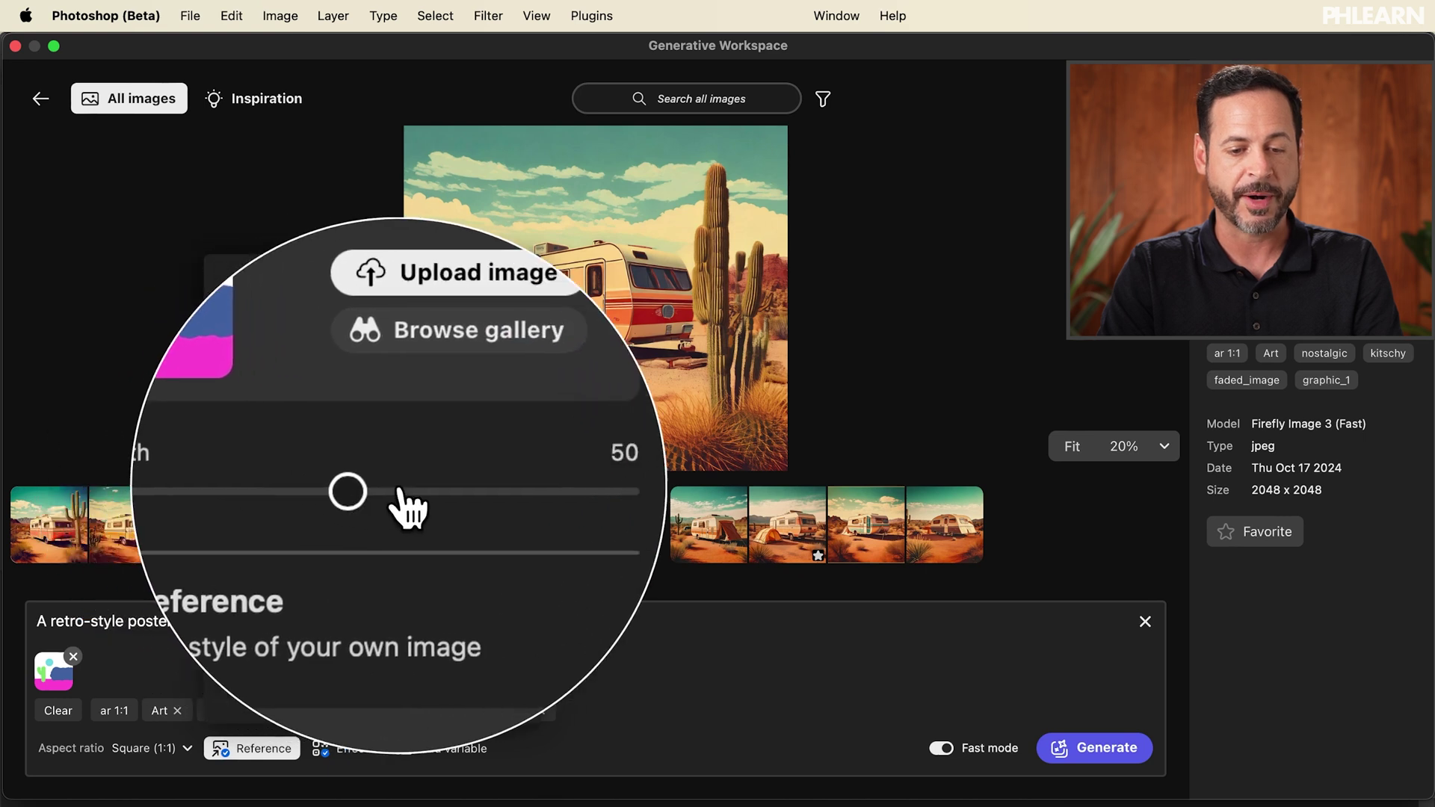
drag(373, 488, 446, 489)
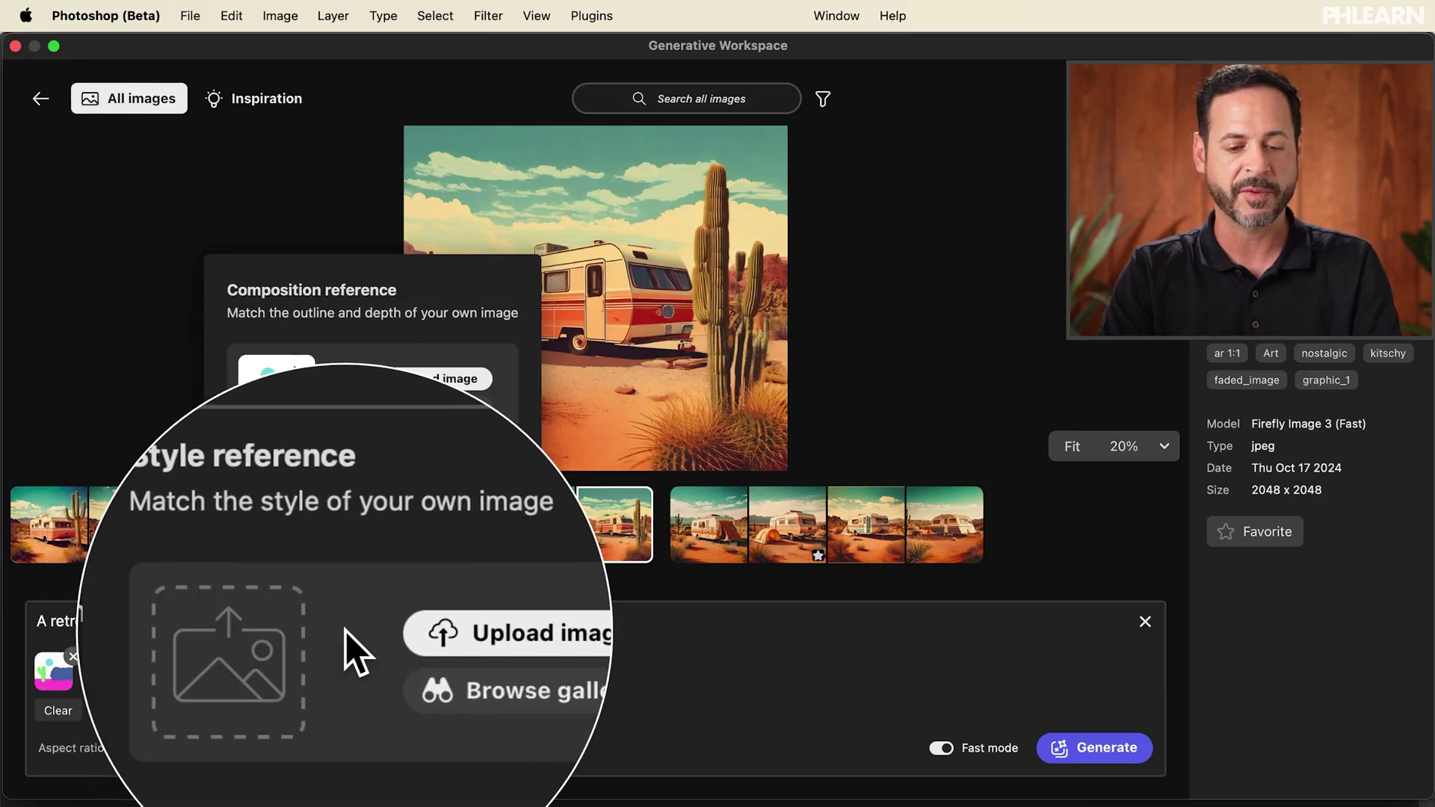
- Choose the geometric yellow, pink and navy shapes image from the gallery as the style reference
click(430, 667)
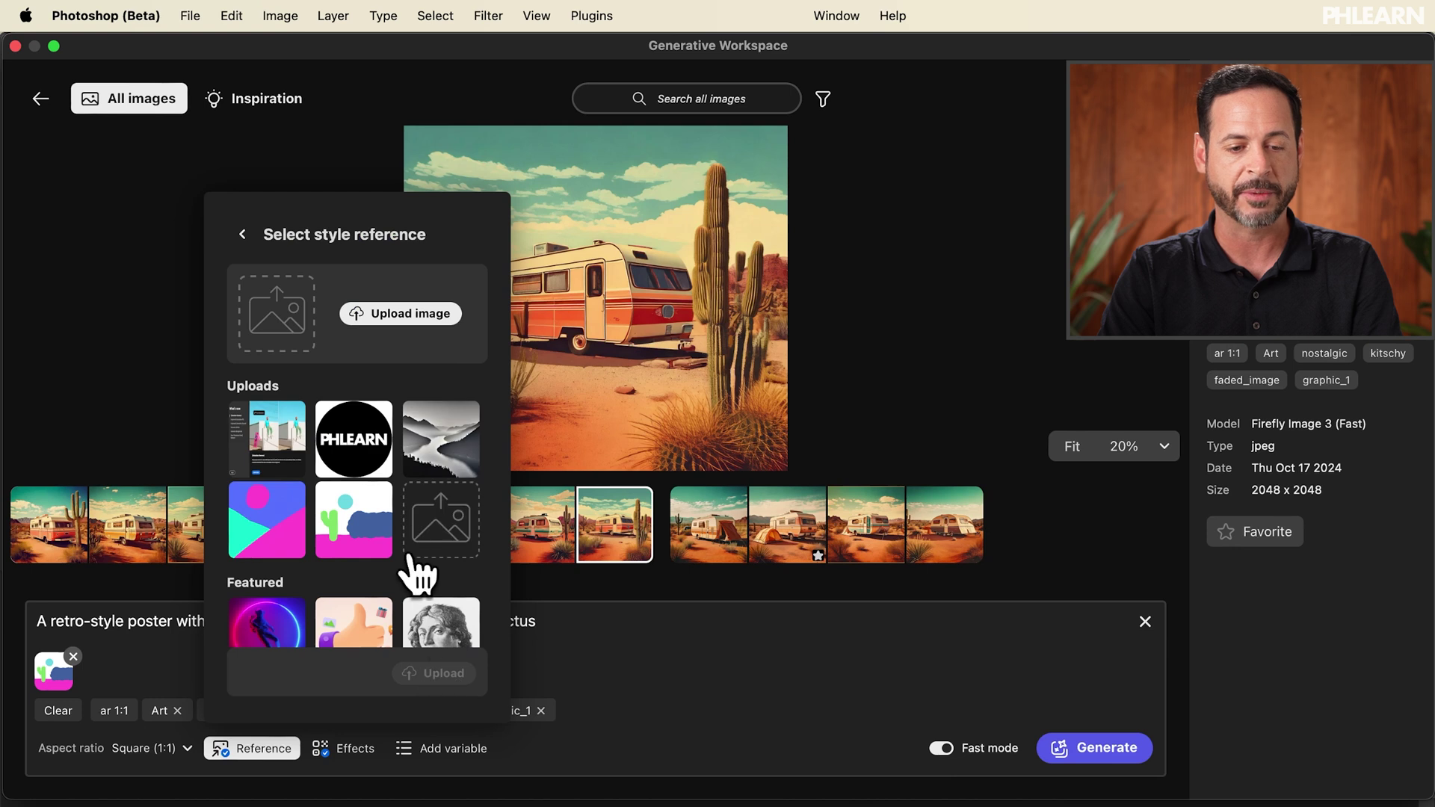
scroll(377, 469, down, 5)
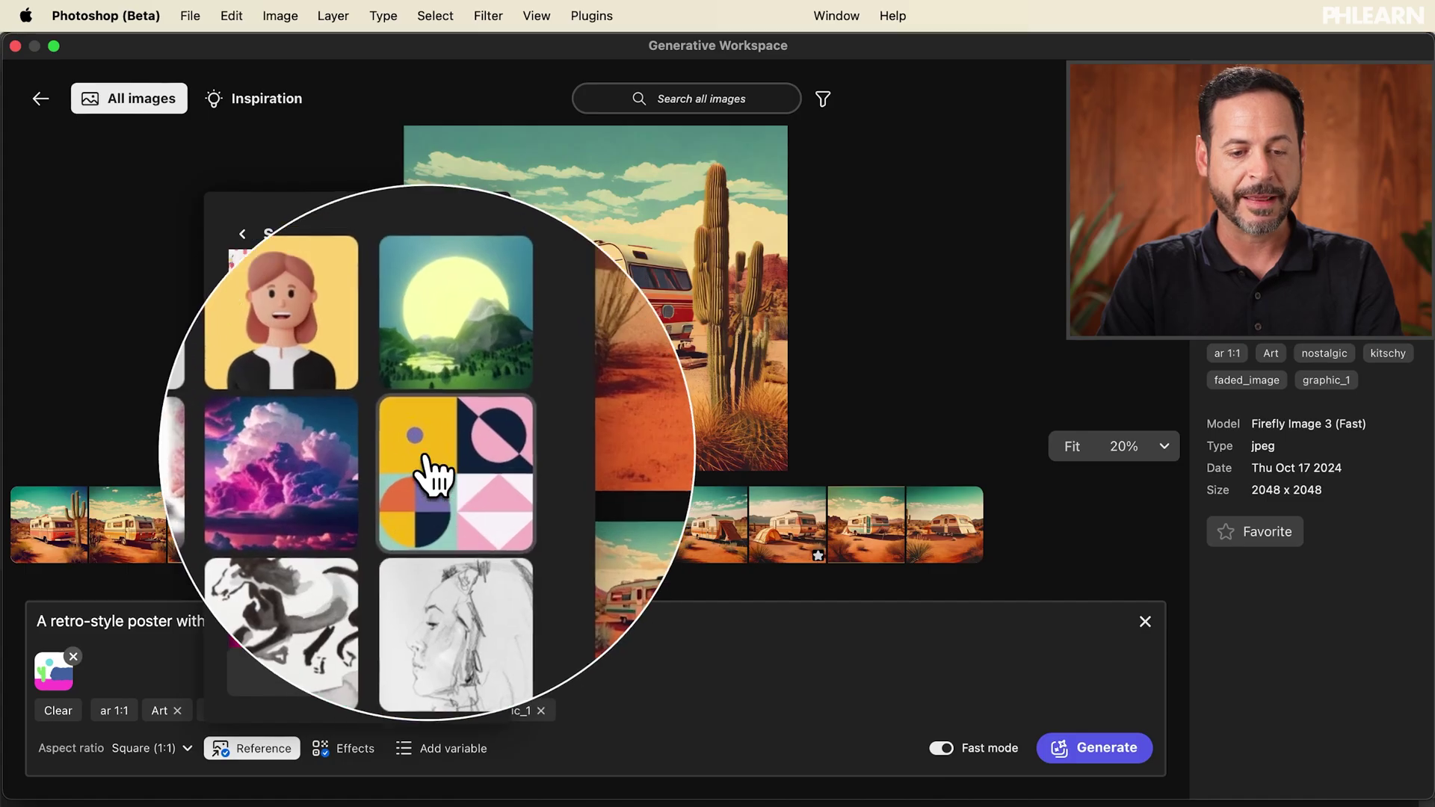
click(432, 480)
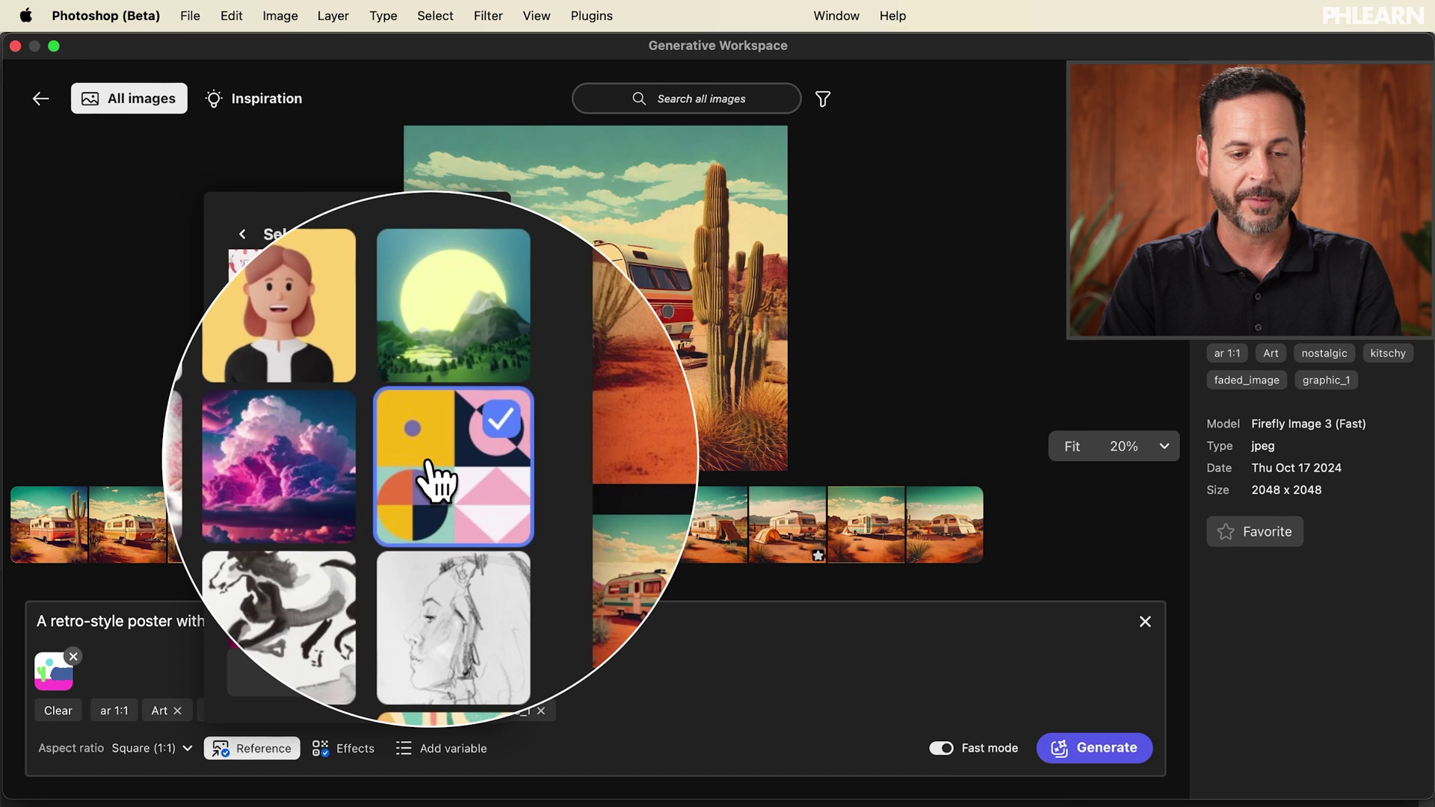
click(435, 676)
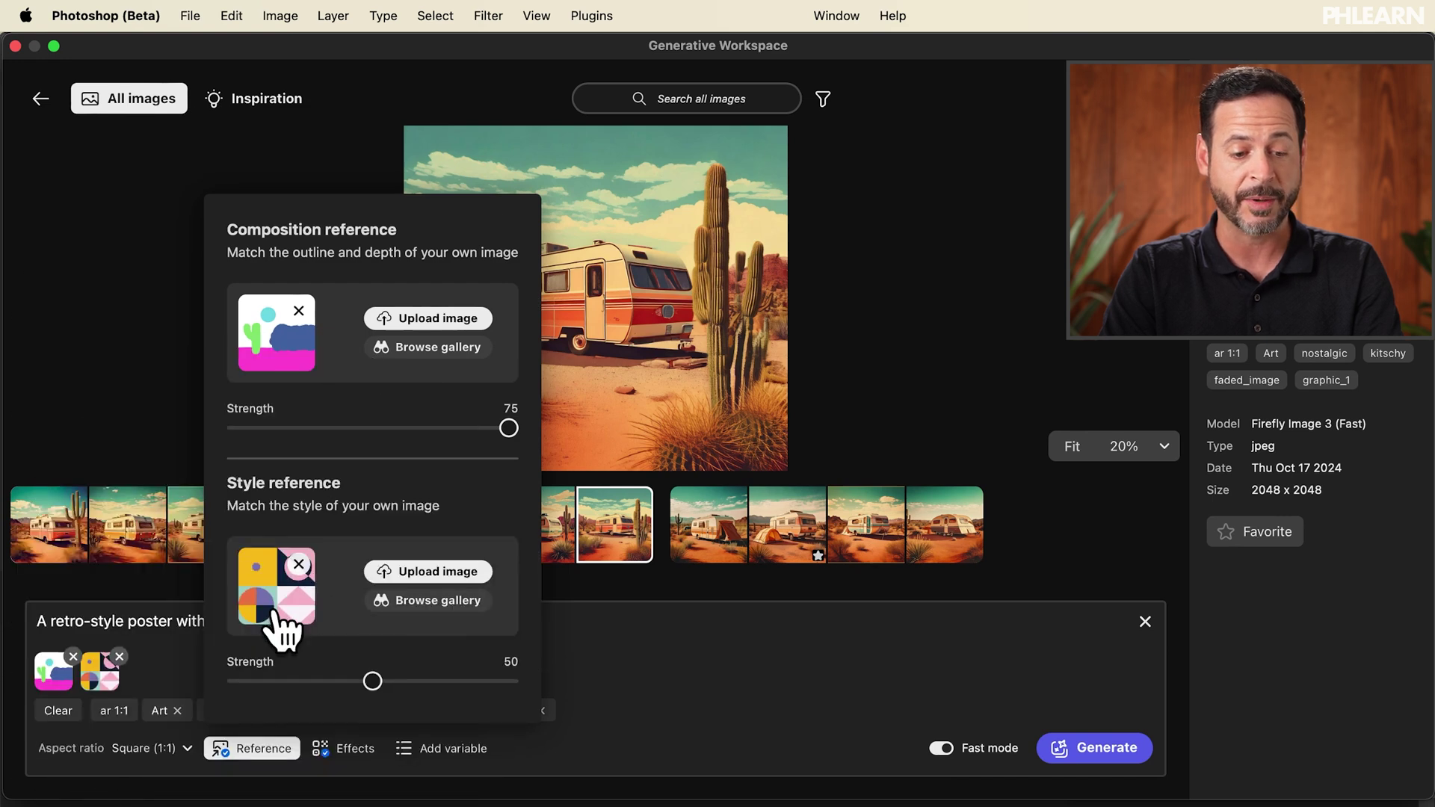
click(273, 750)
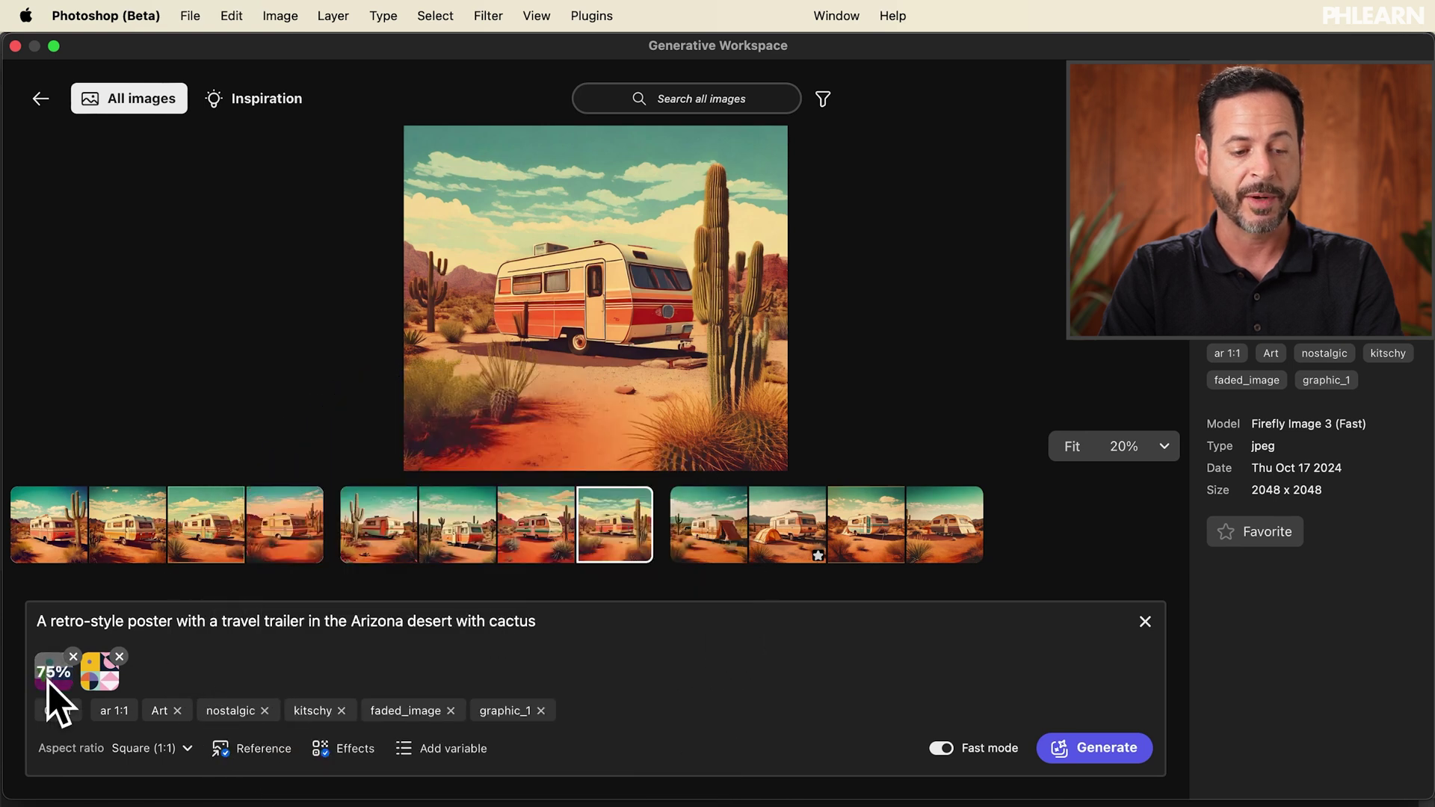
- Generate images from the cactus prompt with both references and show the results in Timeline View
drag(48, 681, 63, 681)
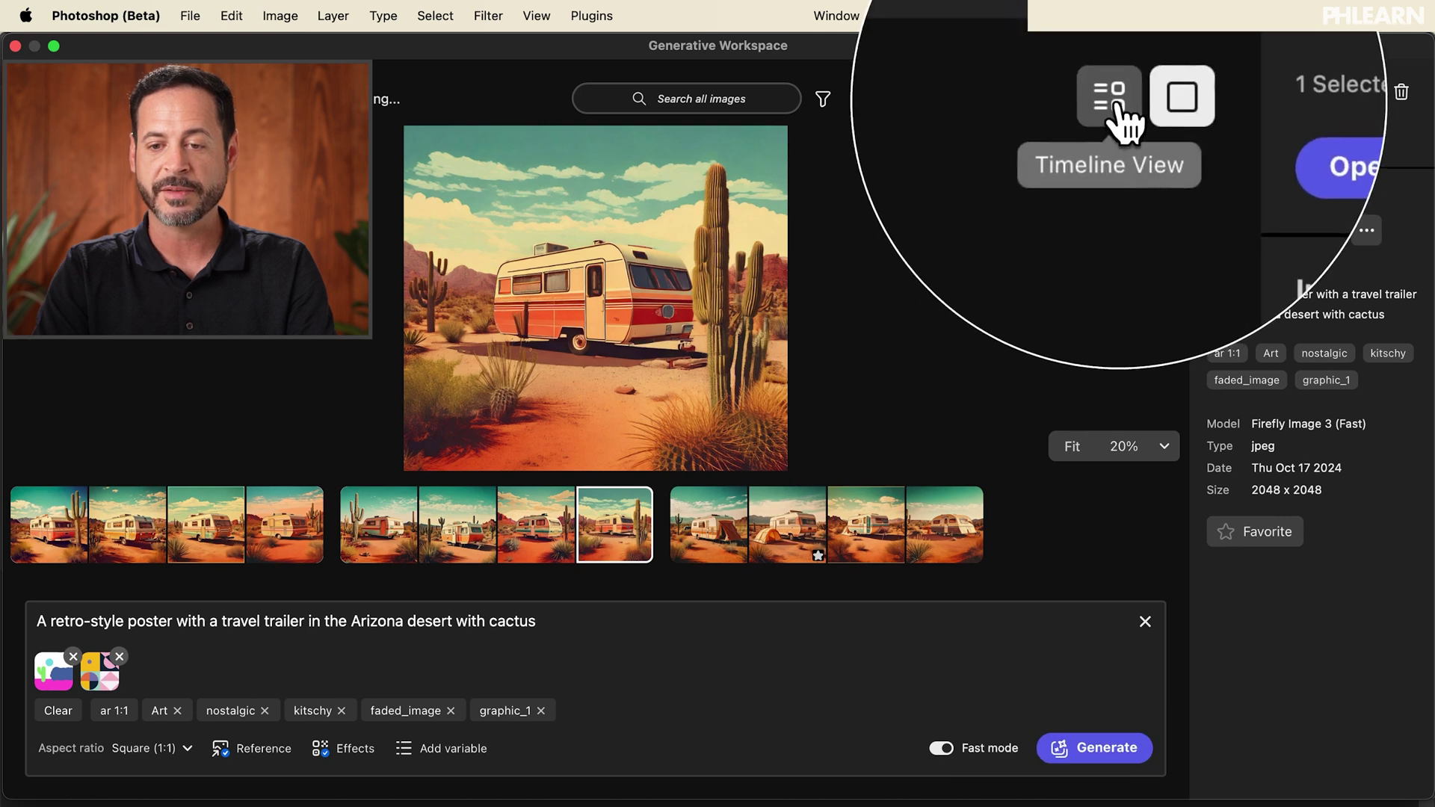
click(1115, 101)
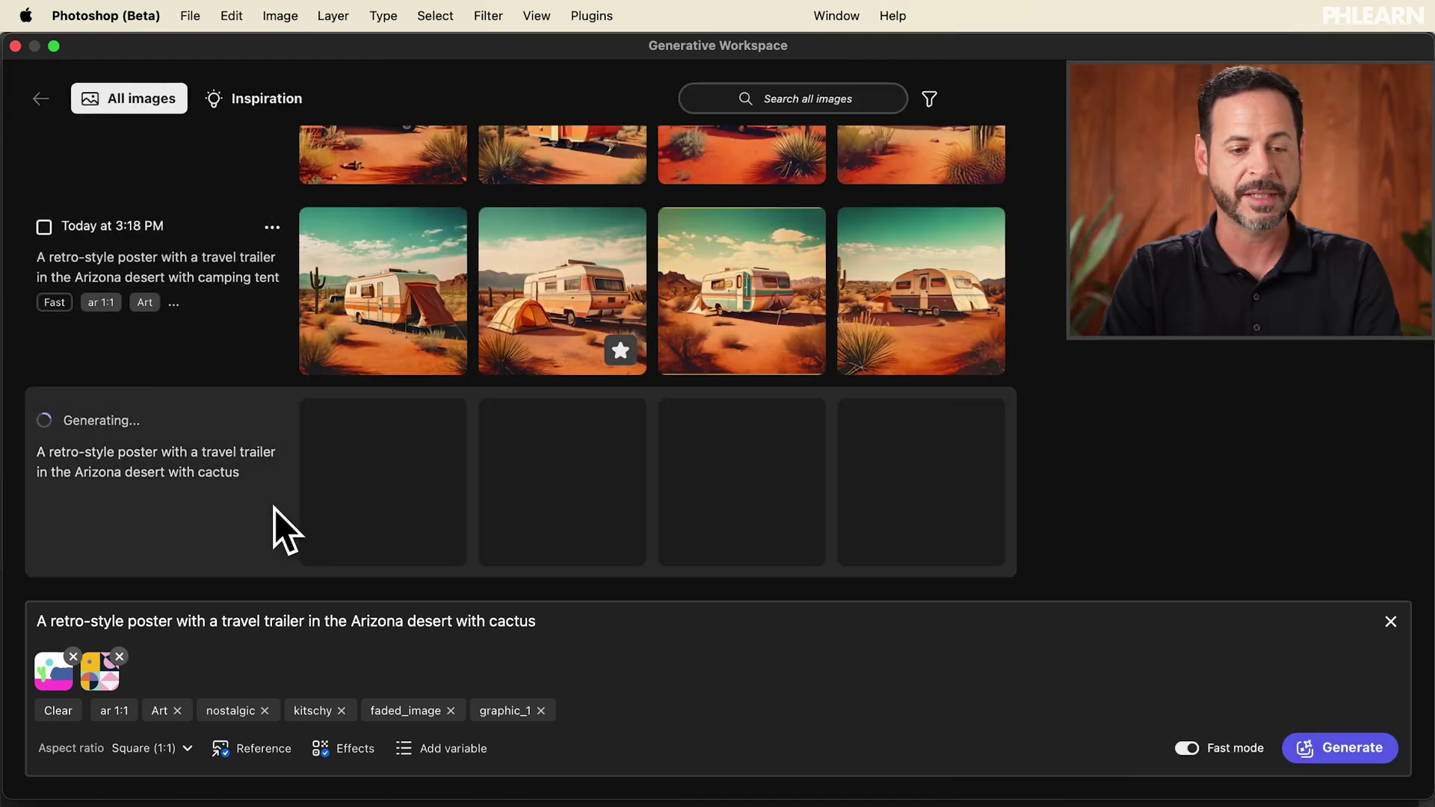
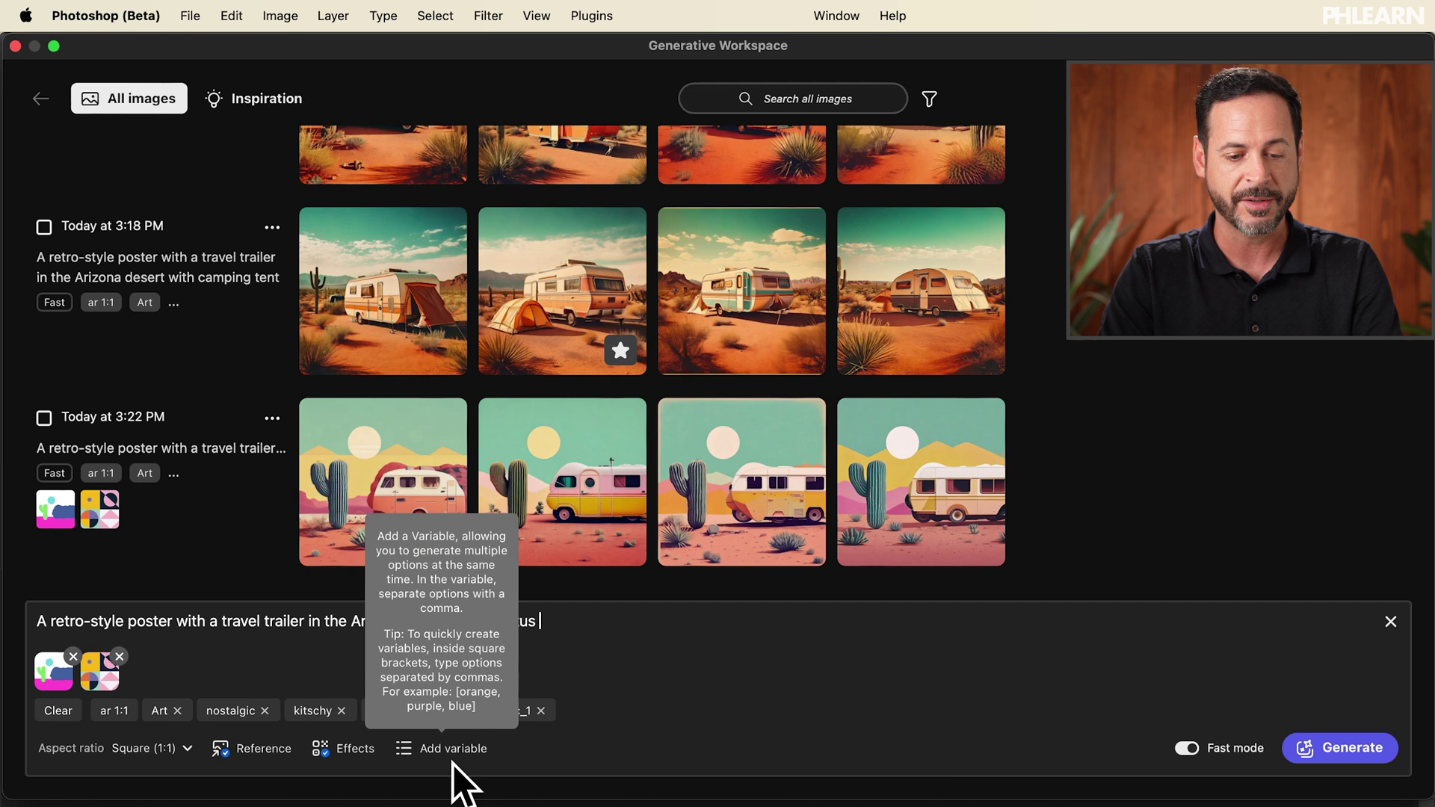
- Add a variable with the options moon and sun after "cactus" in the prompt and generate the images
click(452, 753)
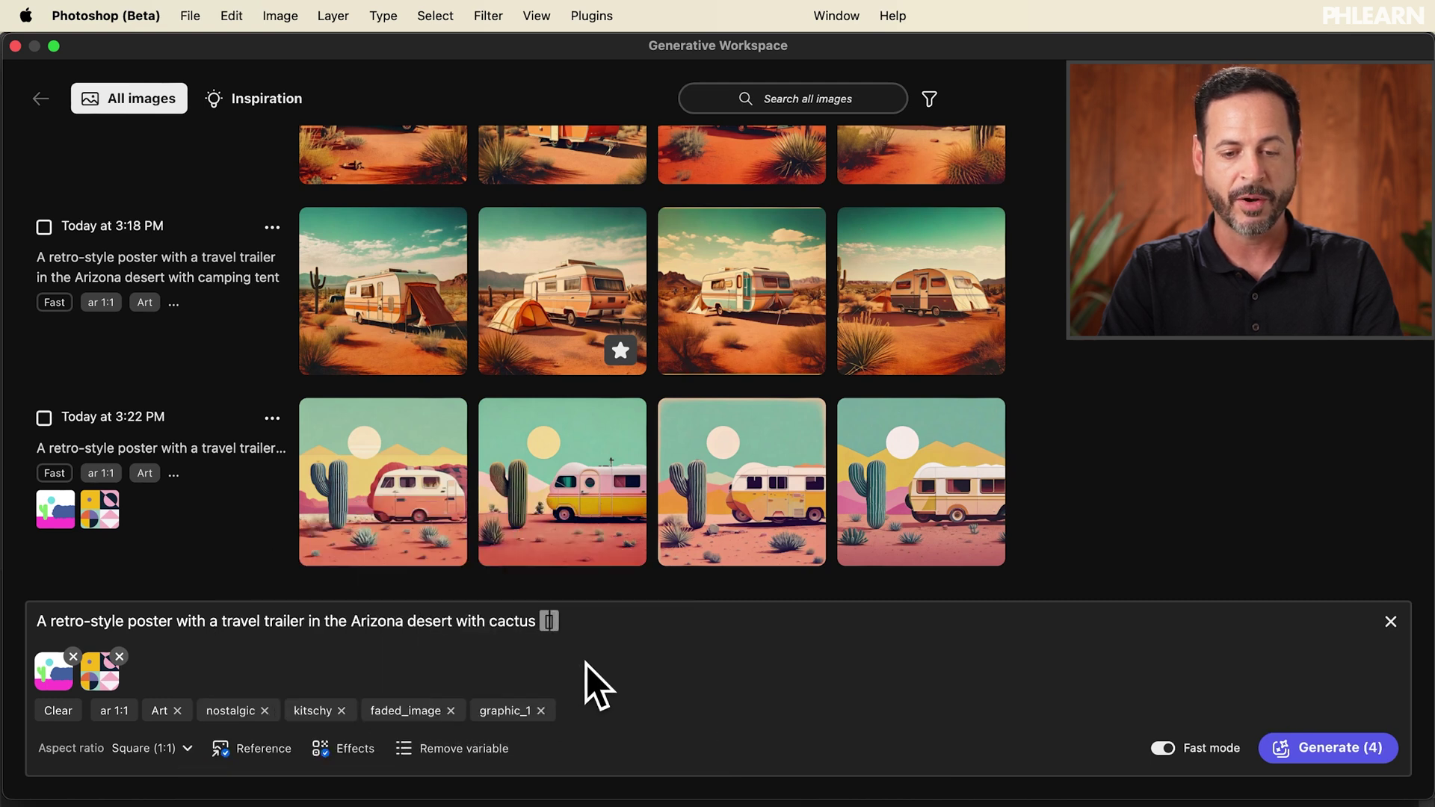
text(moon, sun)
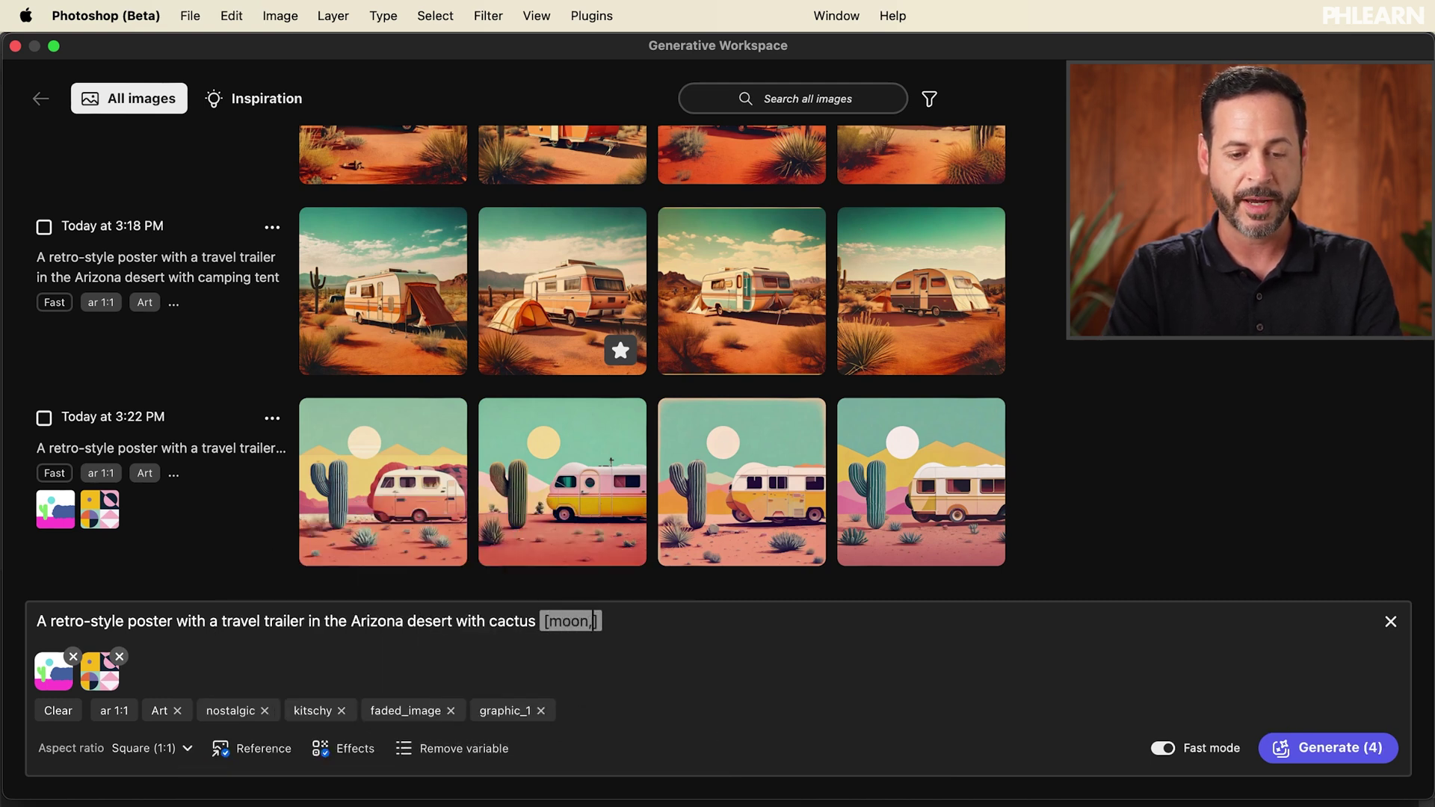
click(1319, 751)
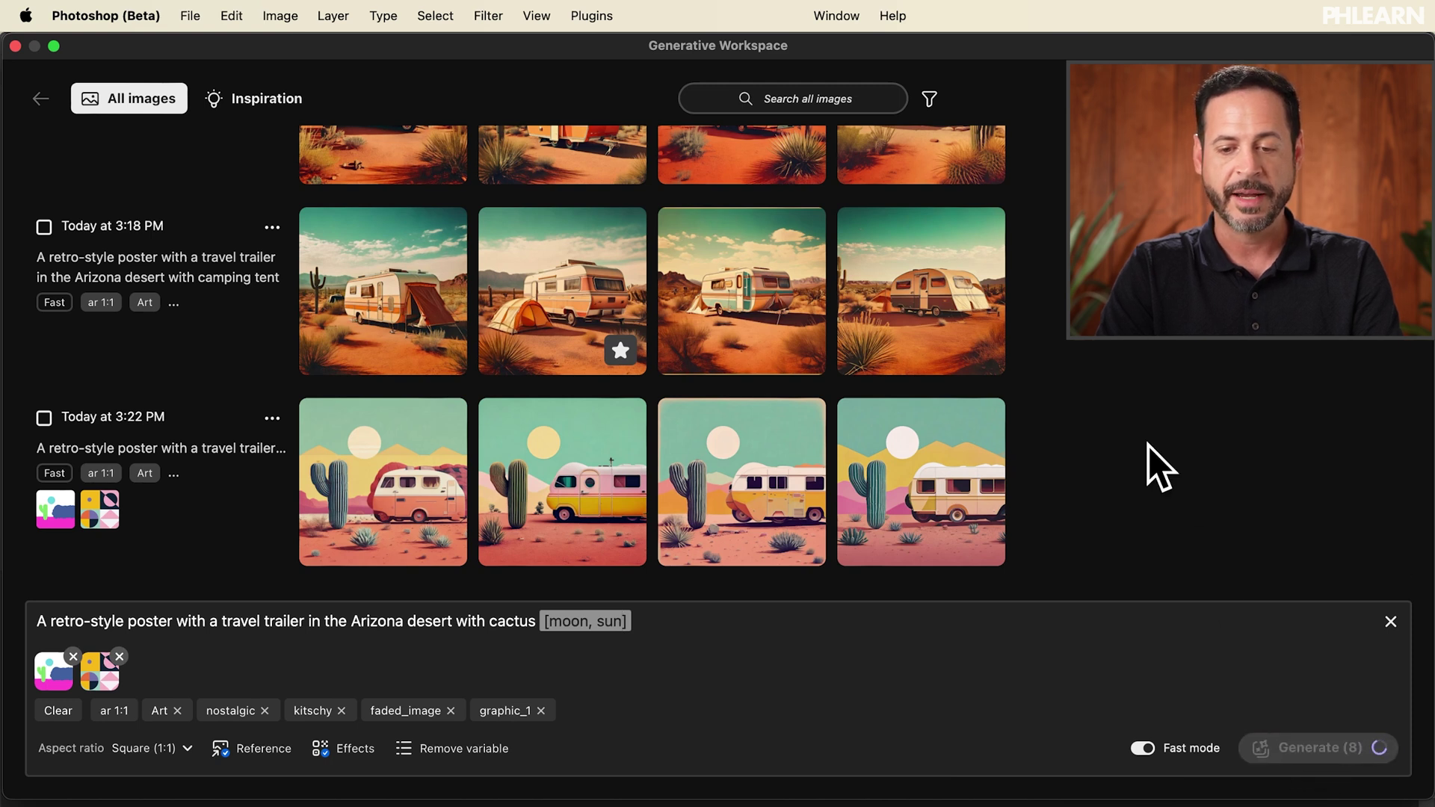
mouse_move(725, 493)
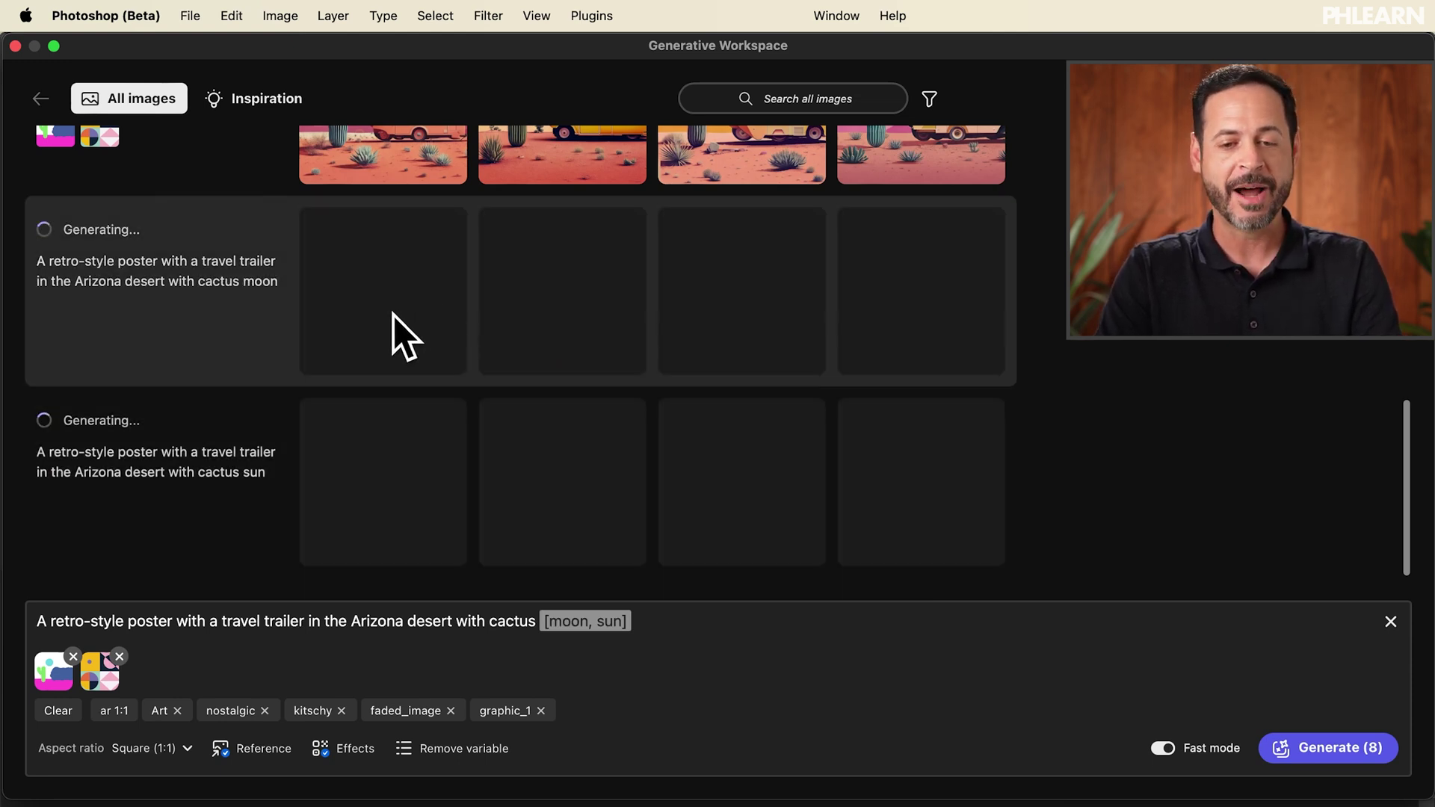
scroll(398, 318, down, 3)
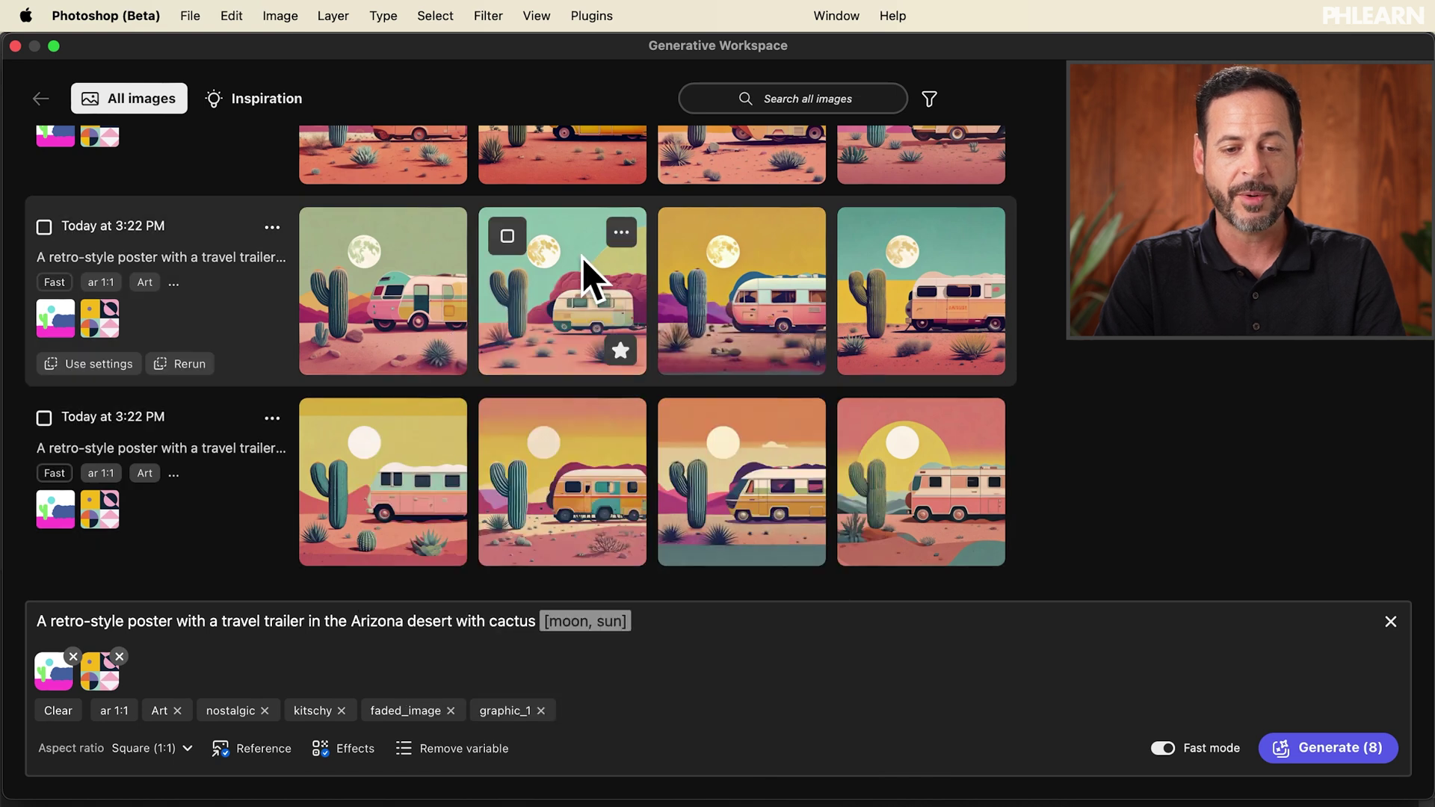
- Open the favorited moon image with the teal sky and add it to the Untitled-1 document as separate layers
click(583, 258)
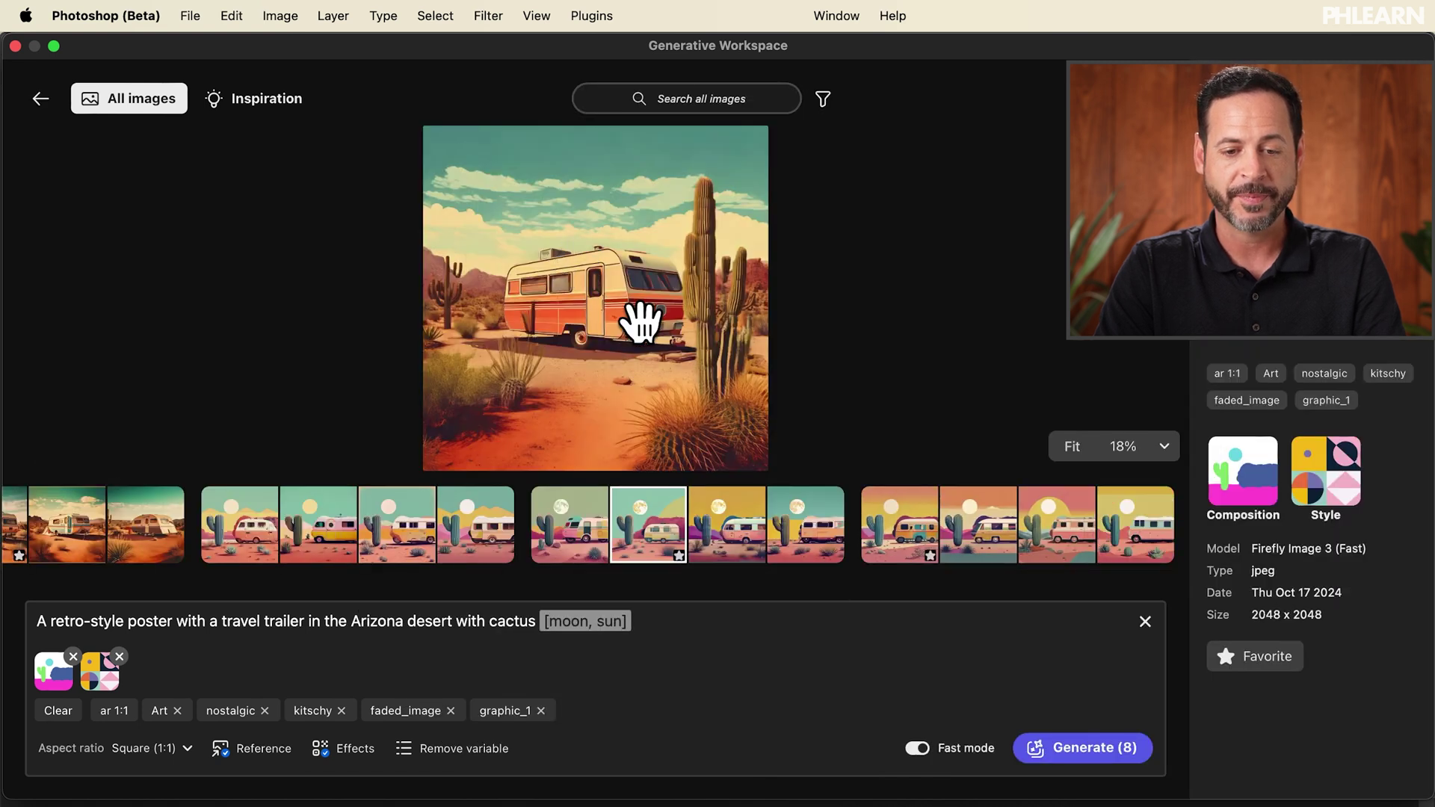
click(658, 542)
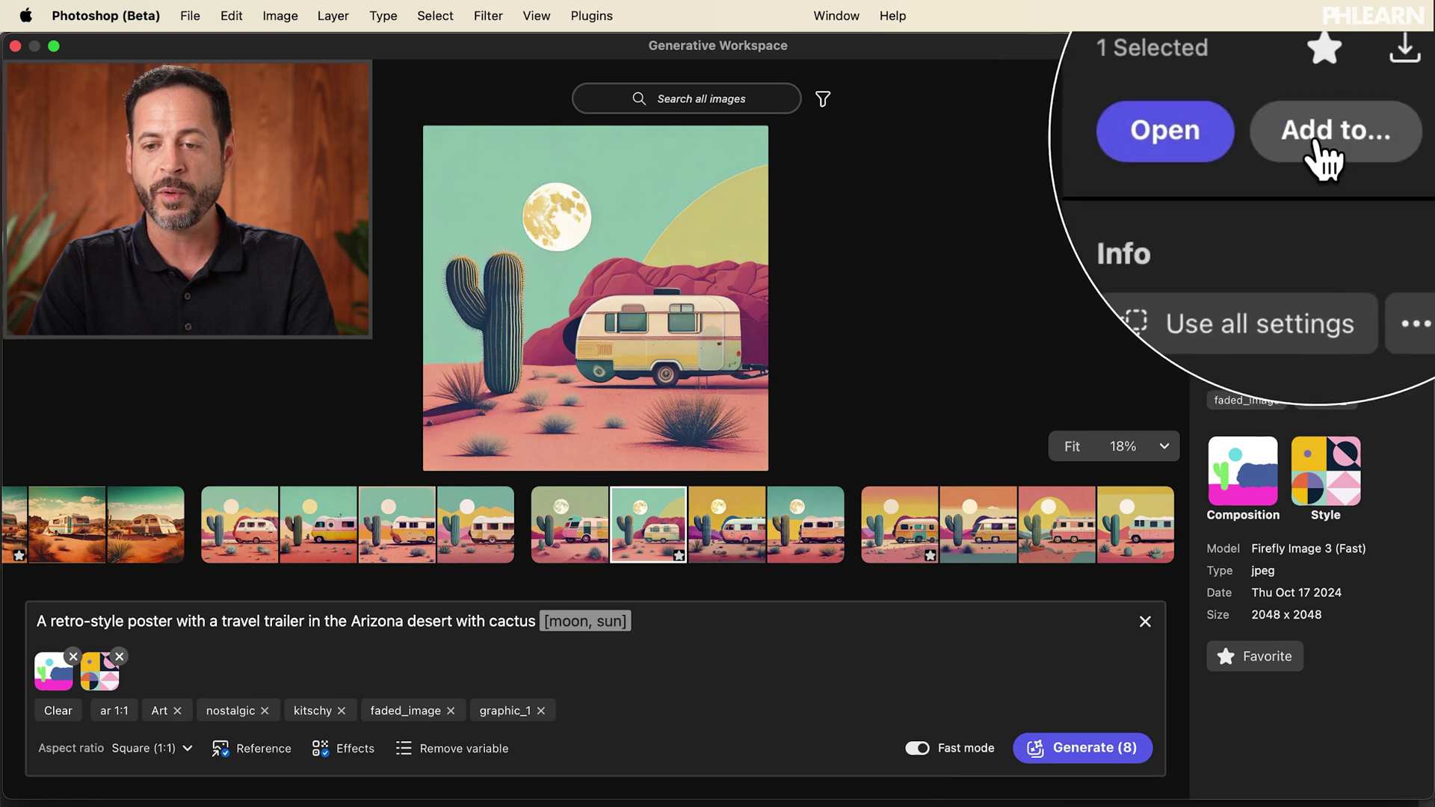
click(1325, 109)
click(756, 404)
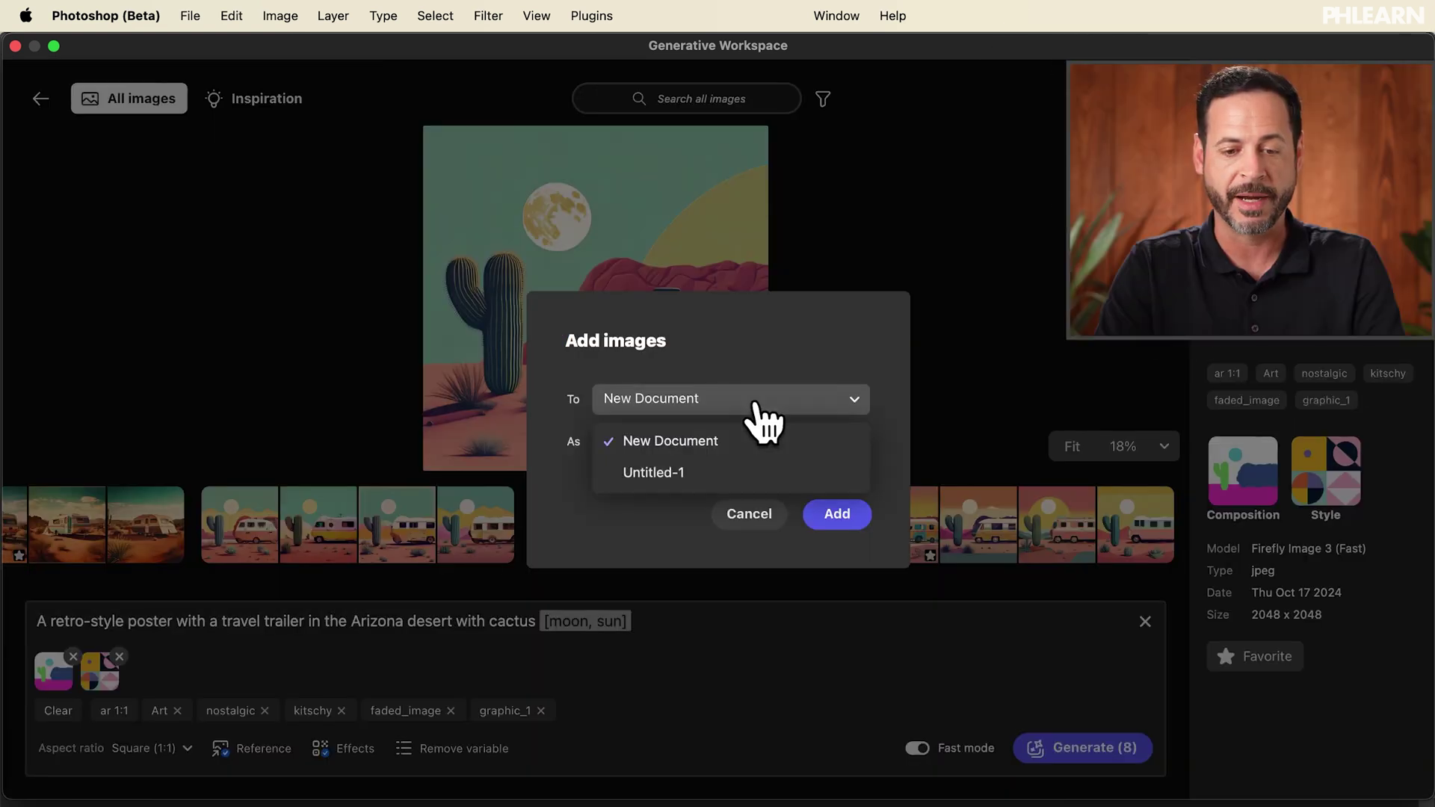
click(708, 475)
click(701, 448)
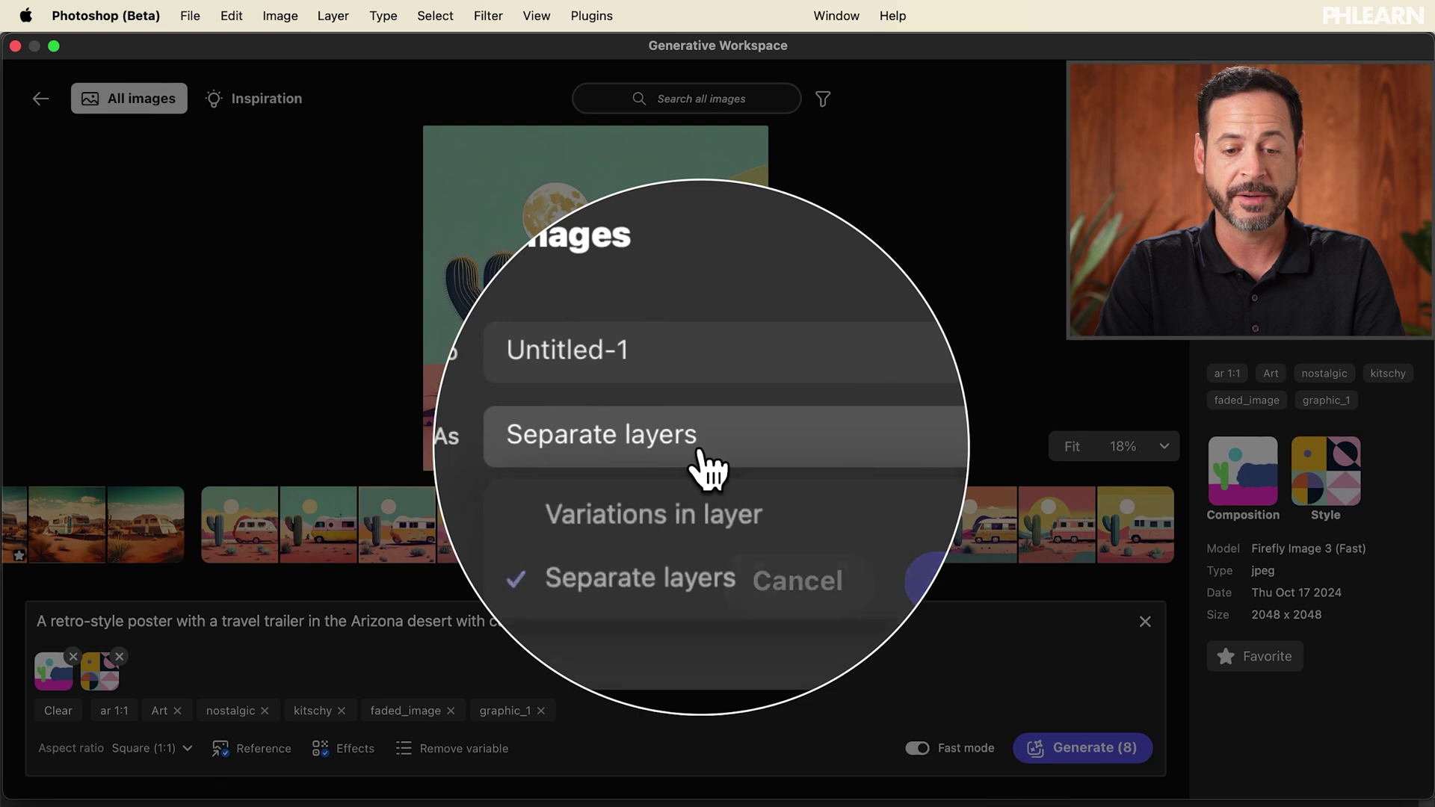
click(755, 506)
click(837, 524)
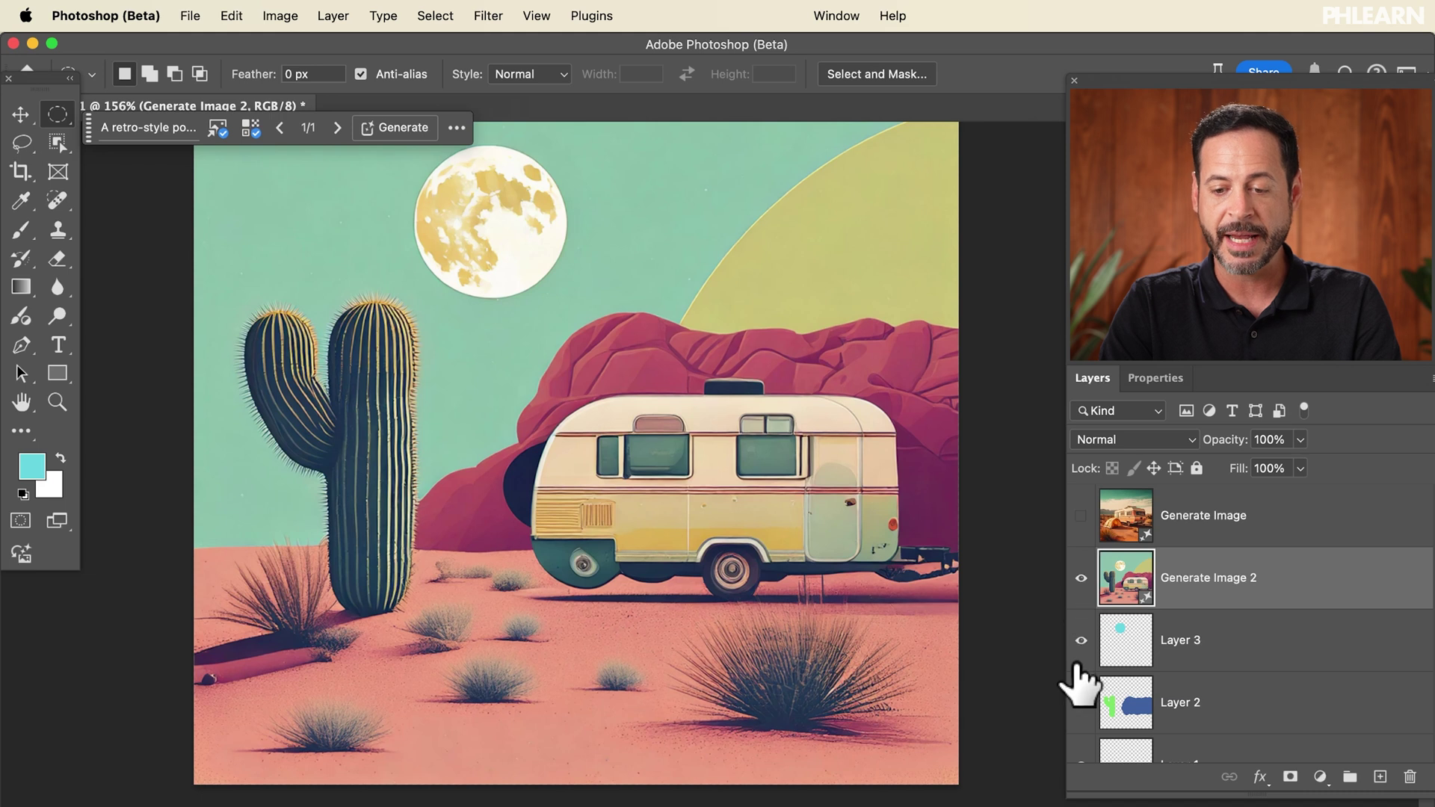
- Toggle the visibility of the Generate Image 2 and Generate Image layers to compare them with the painted composition
click(1081, 578)
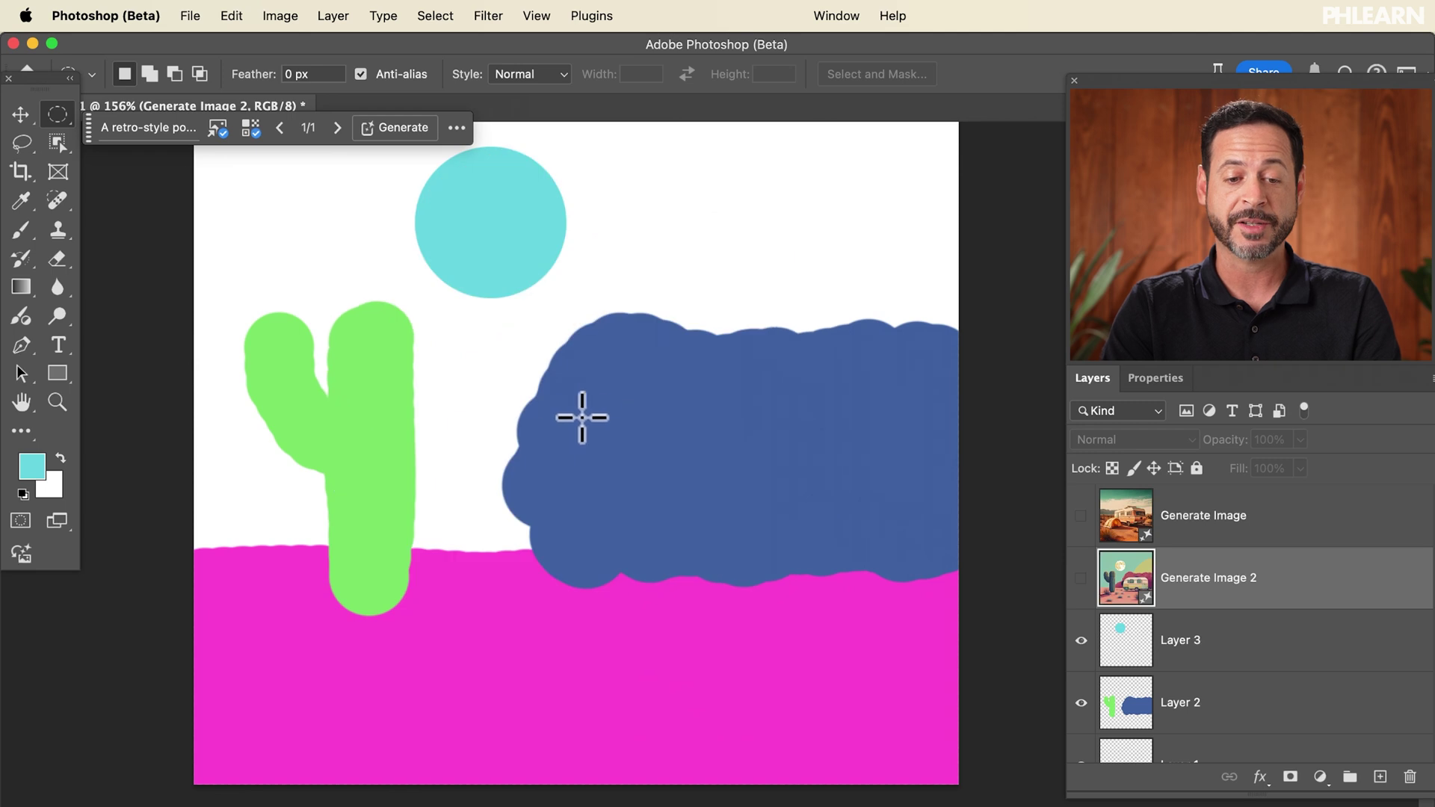
click(1080, 578)
click(1081, 578)
click(1081, 577)
click(1081, 578)
click(1080, 579)
click(1081, 580)
click(1081, 579)
click(1081, 580)
click(1081, 579)
click(1081, 579)
click(1081, 580)
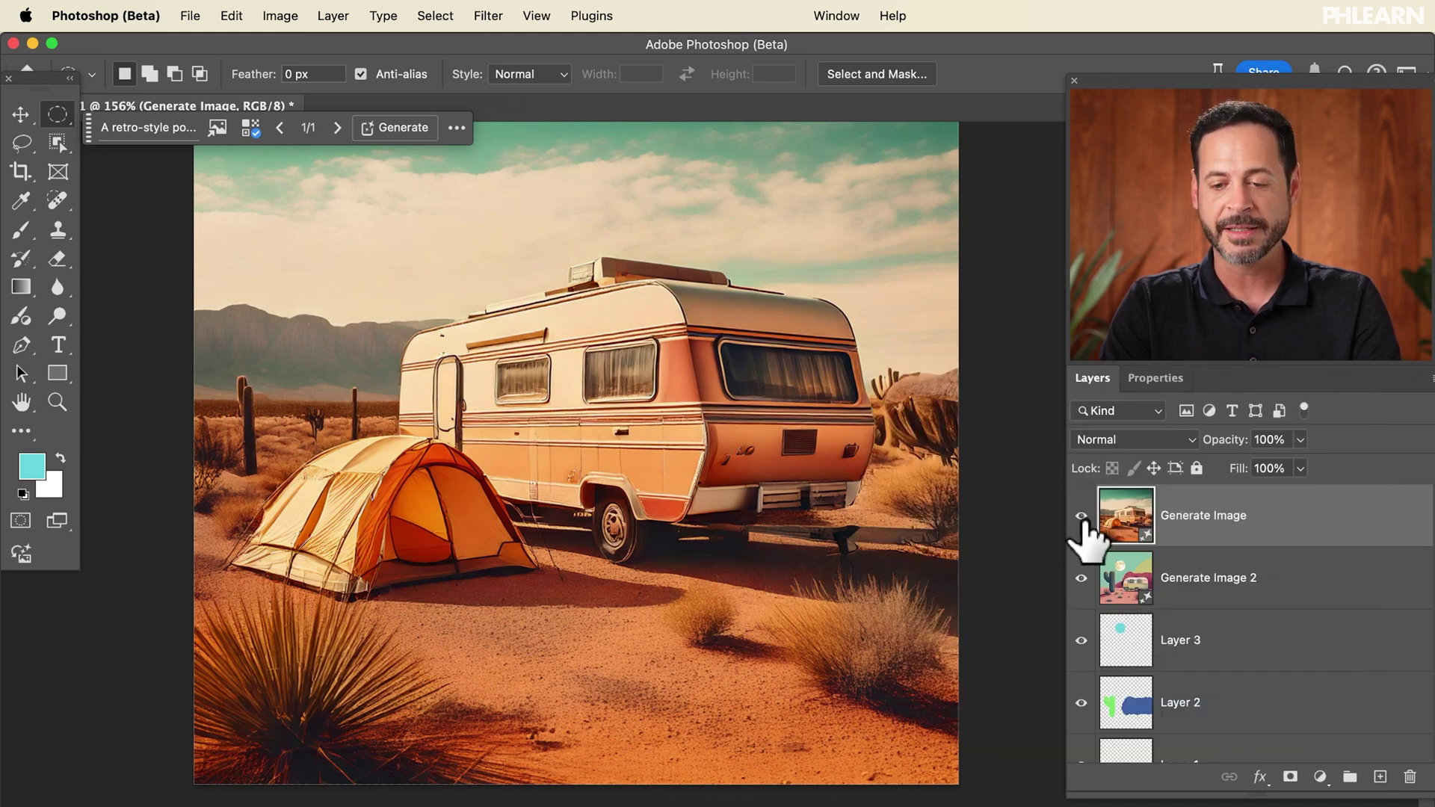
click(1081, 515)
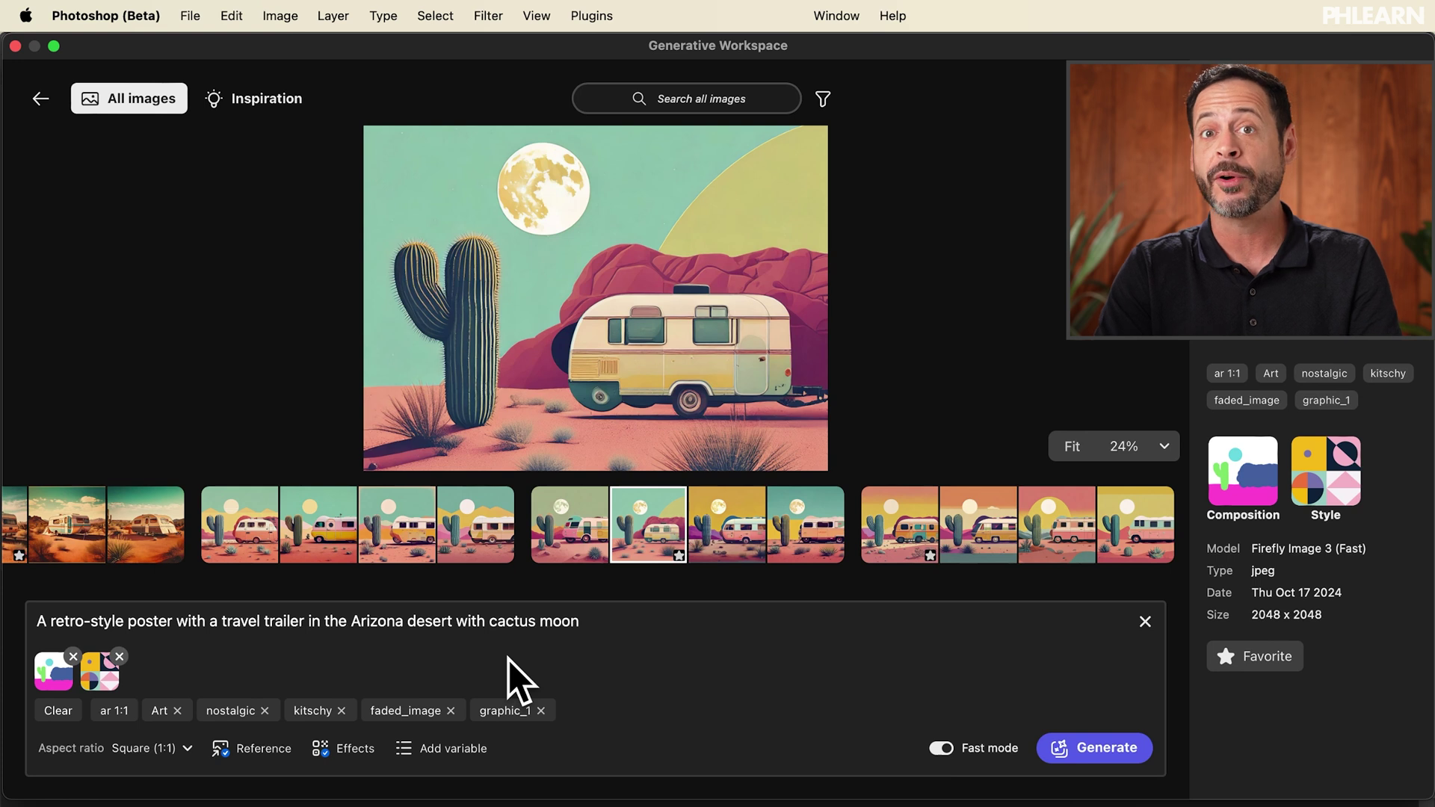
- Clear the current prompt in the Generative Workspace and return to Timeline View
click(1148, 620)
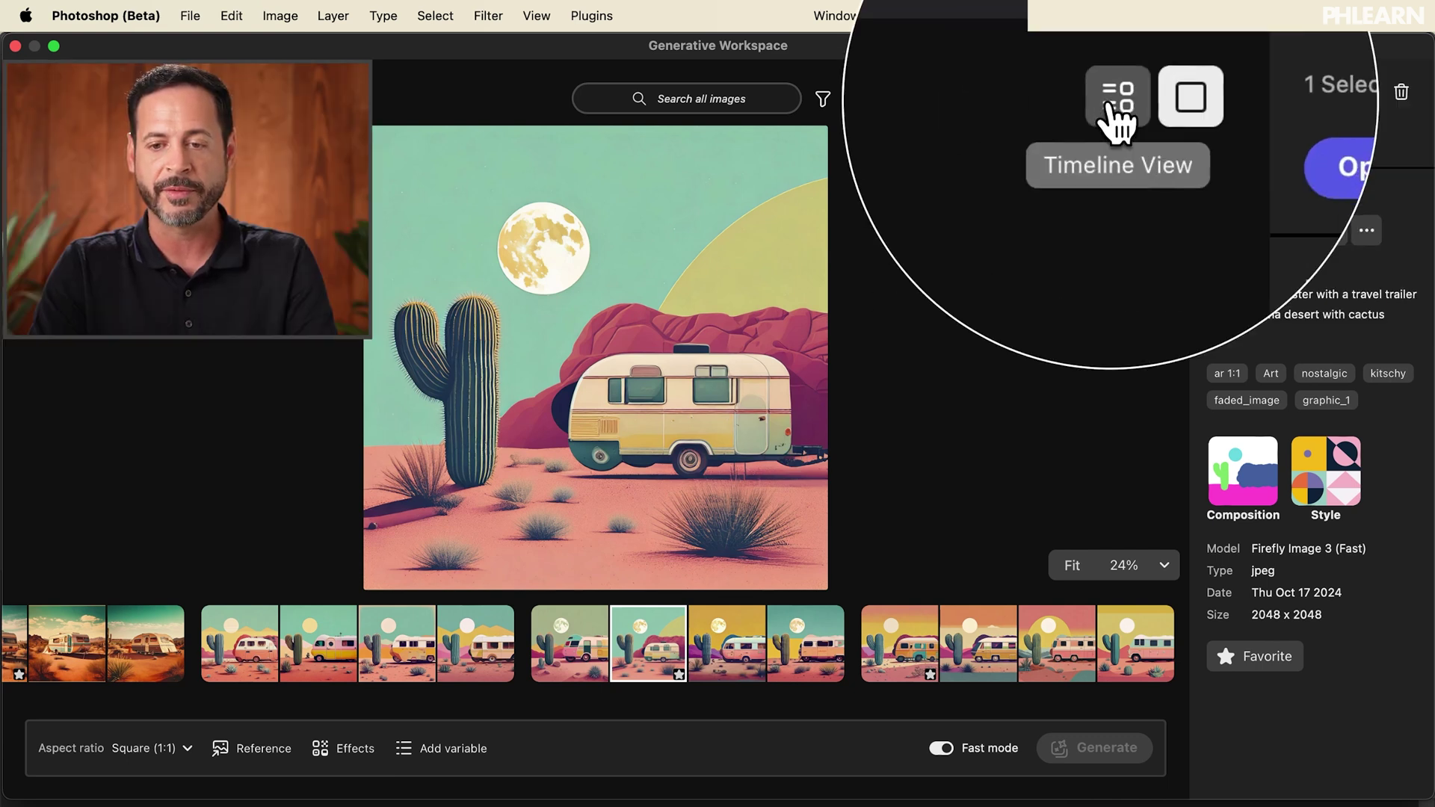
click(1327, 98)
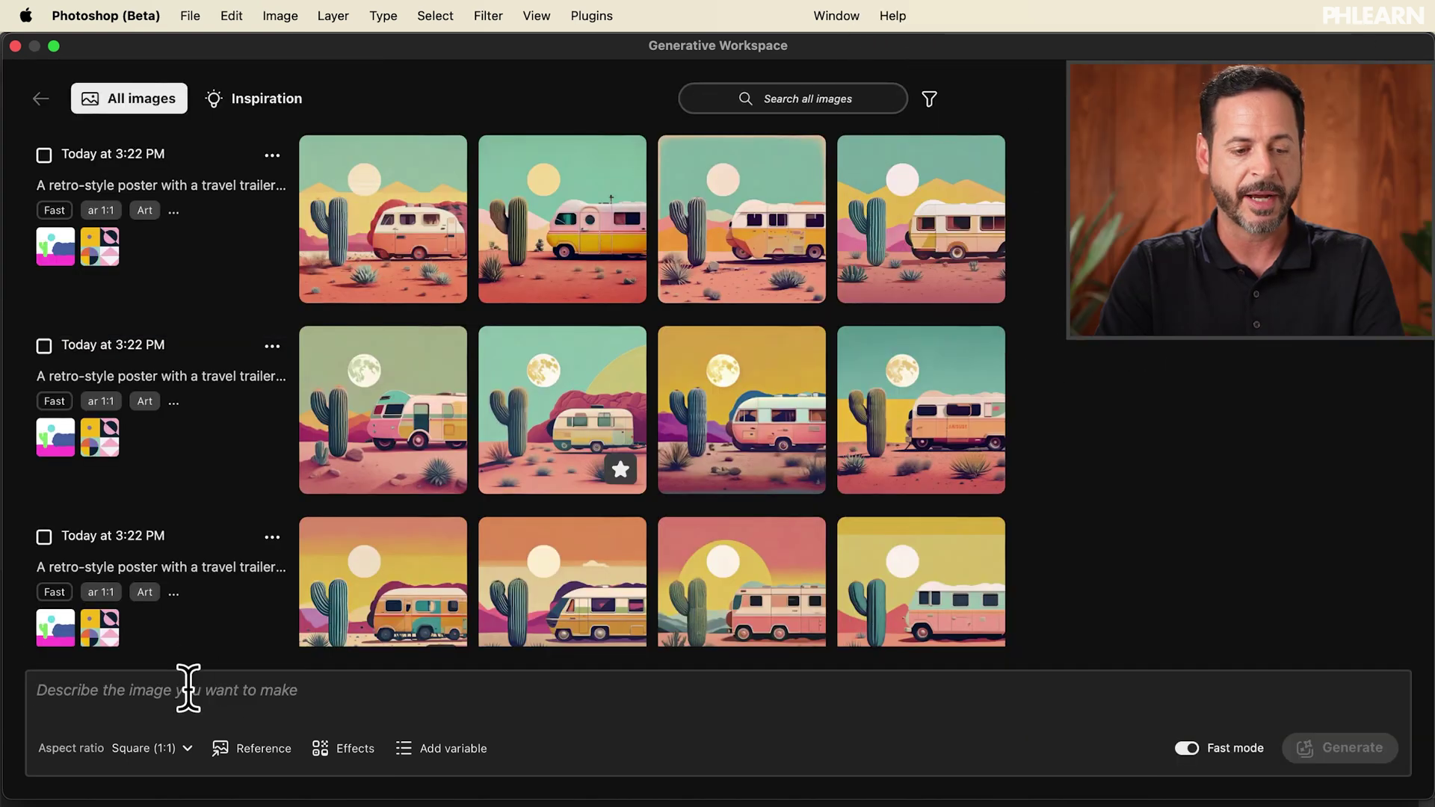
- Enter the prompt "forest with" followed by a variable containing the options balloons, monkeys, trees and lily pads
text(foe)
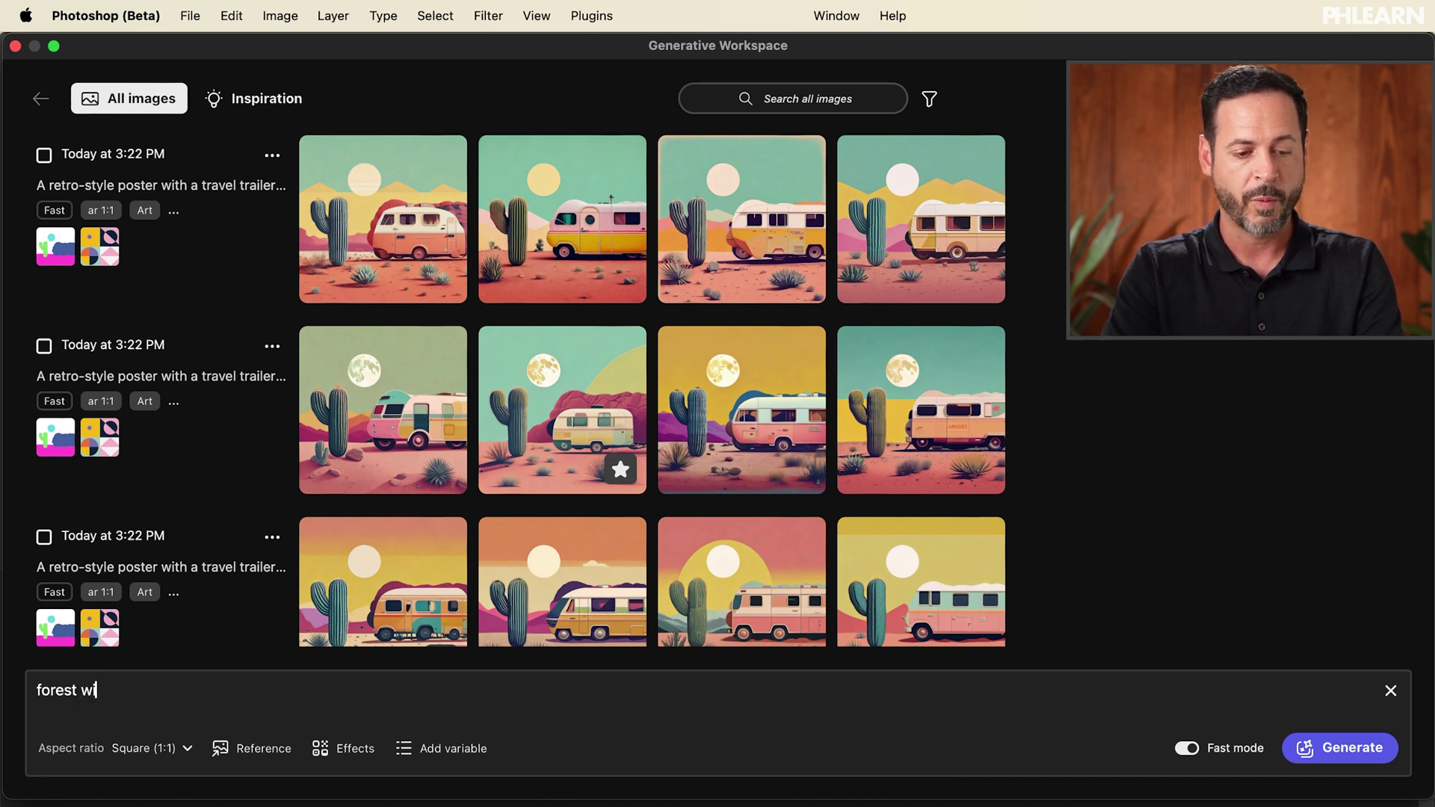
text(est with)
click(457, 751)
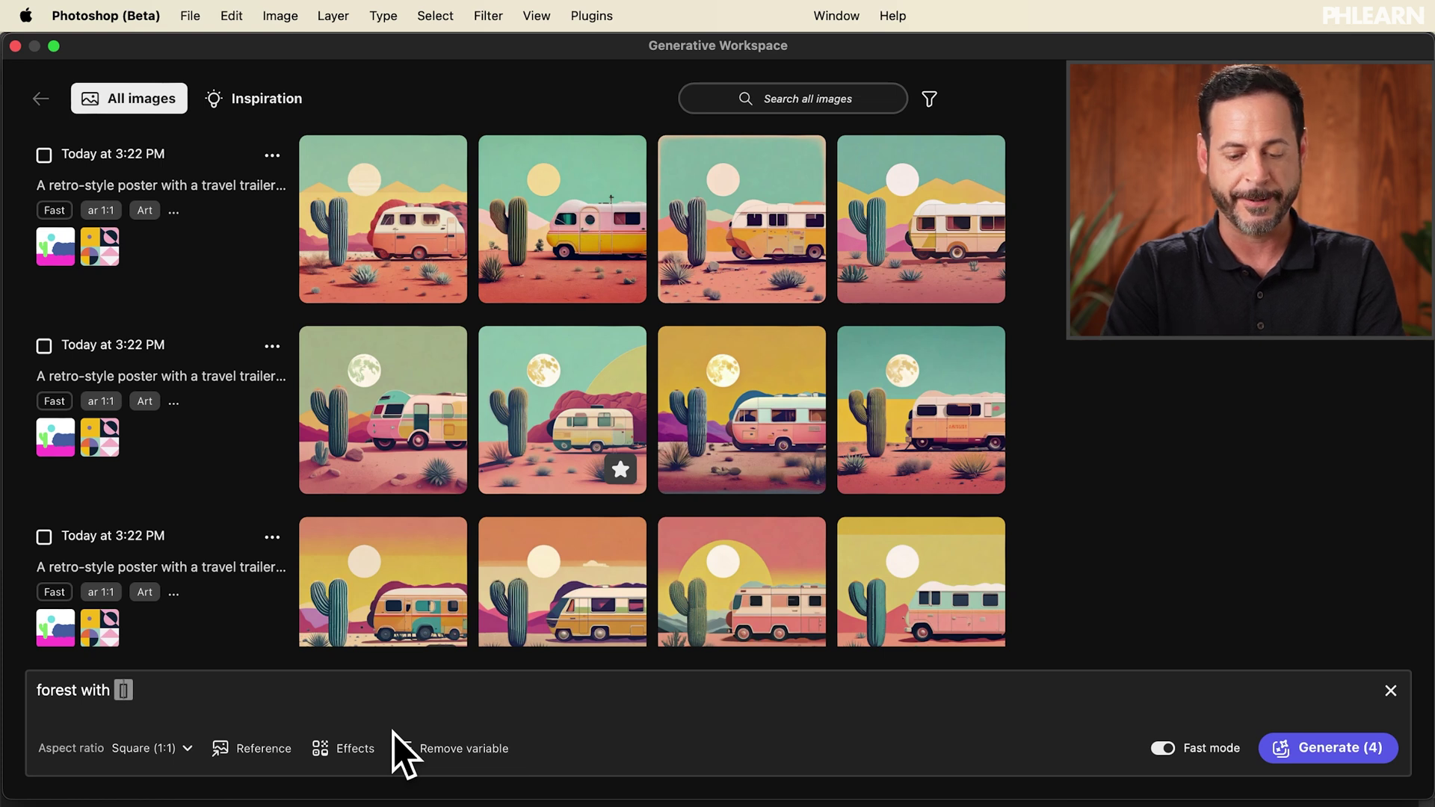
text(balloo)
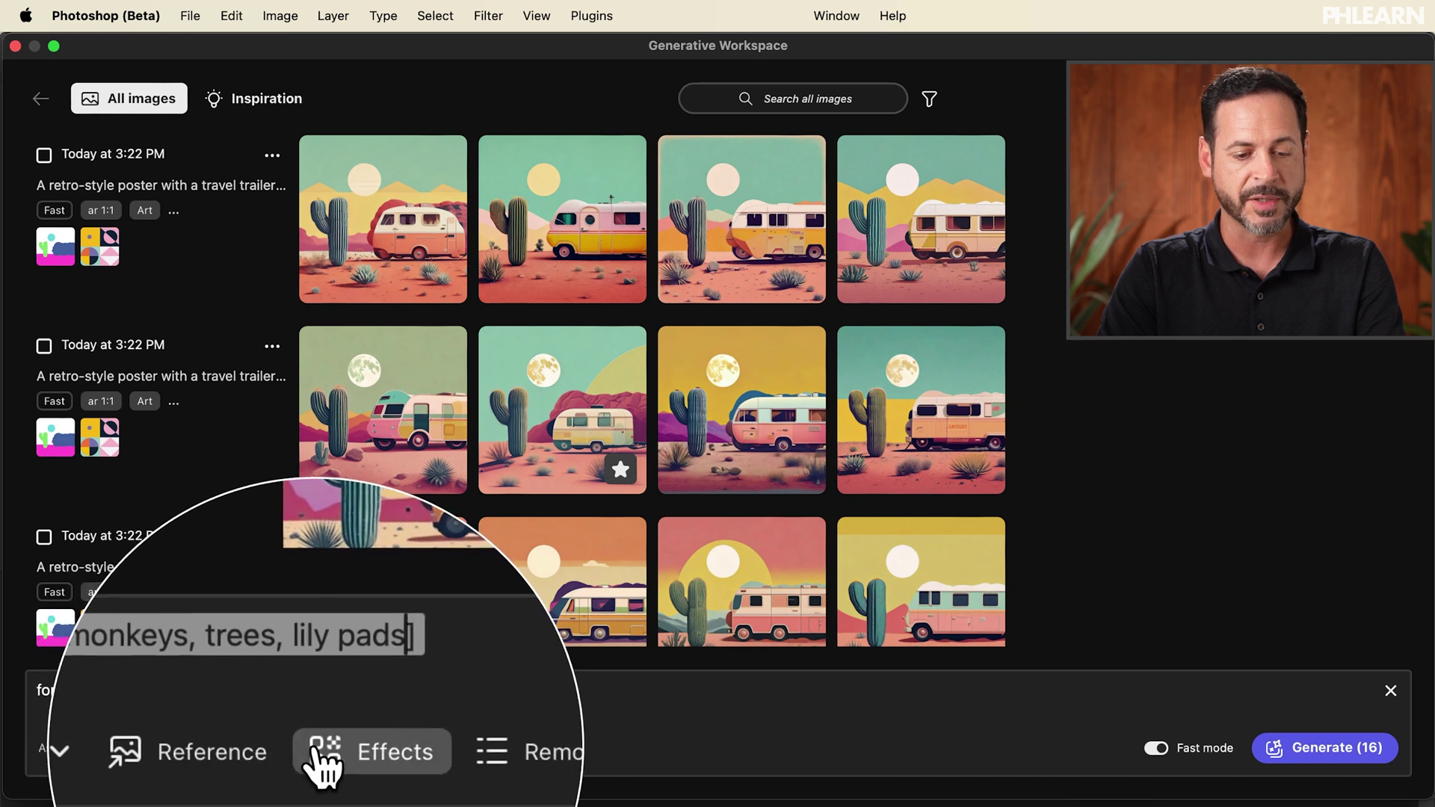
- Set the content type to Photo and generate the images for all forest prompt variations
click(340, 750)
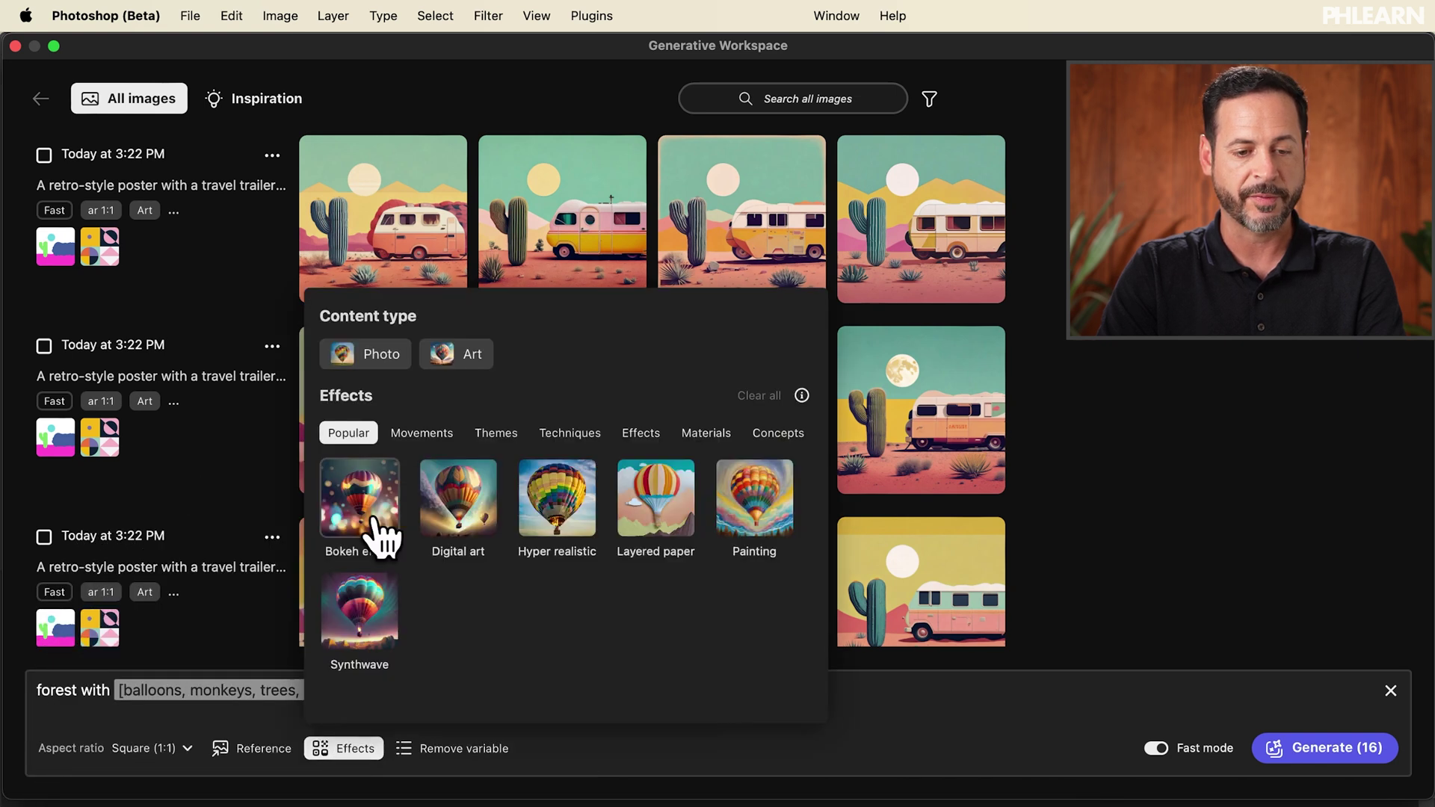
click(378, 357)
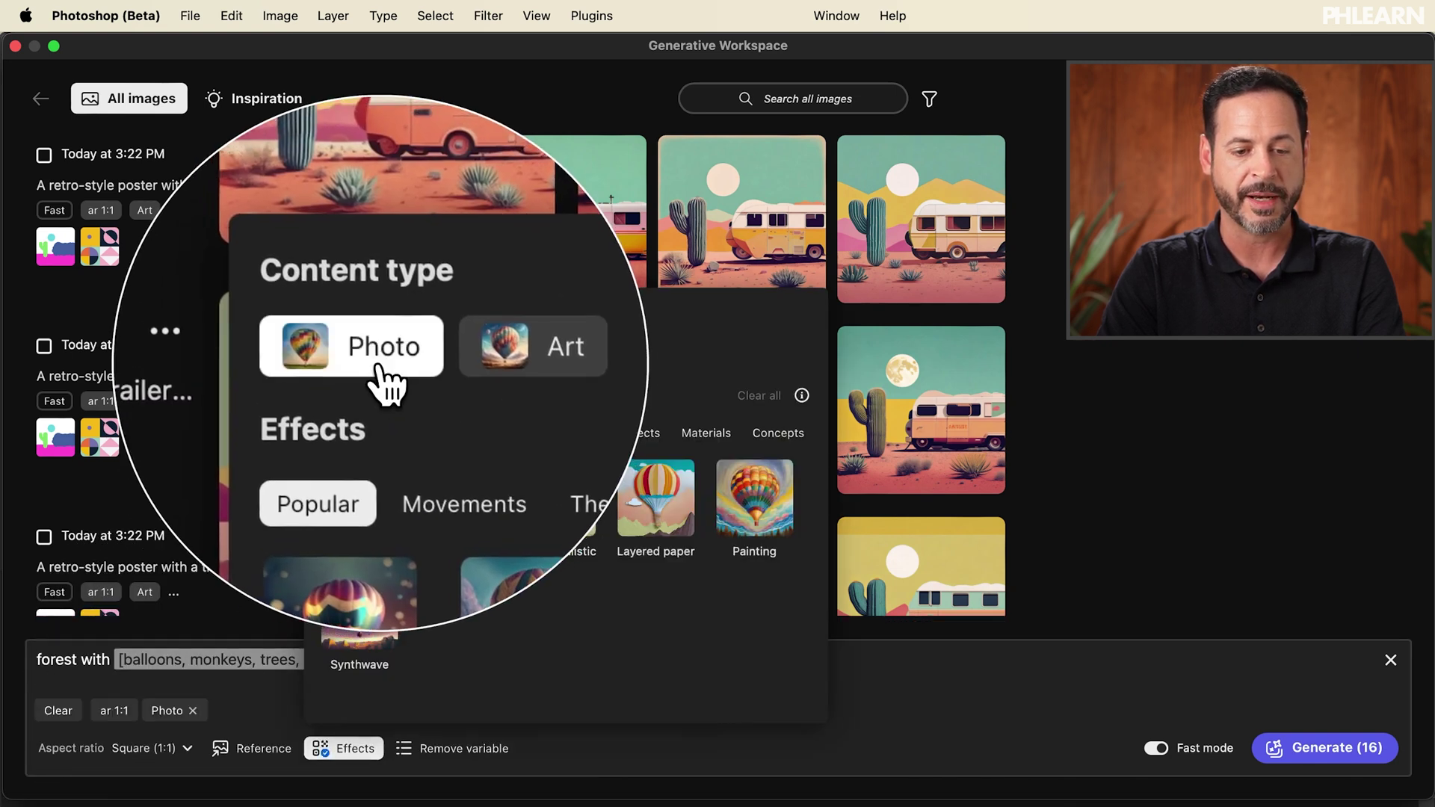
click(362, 750)
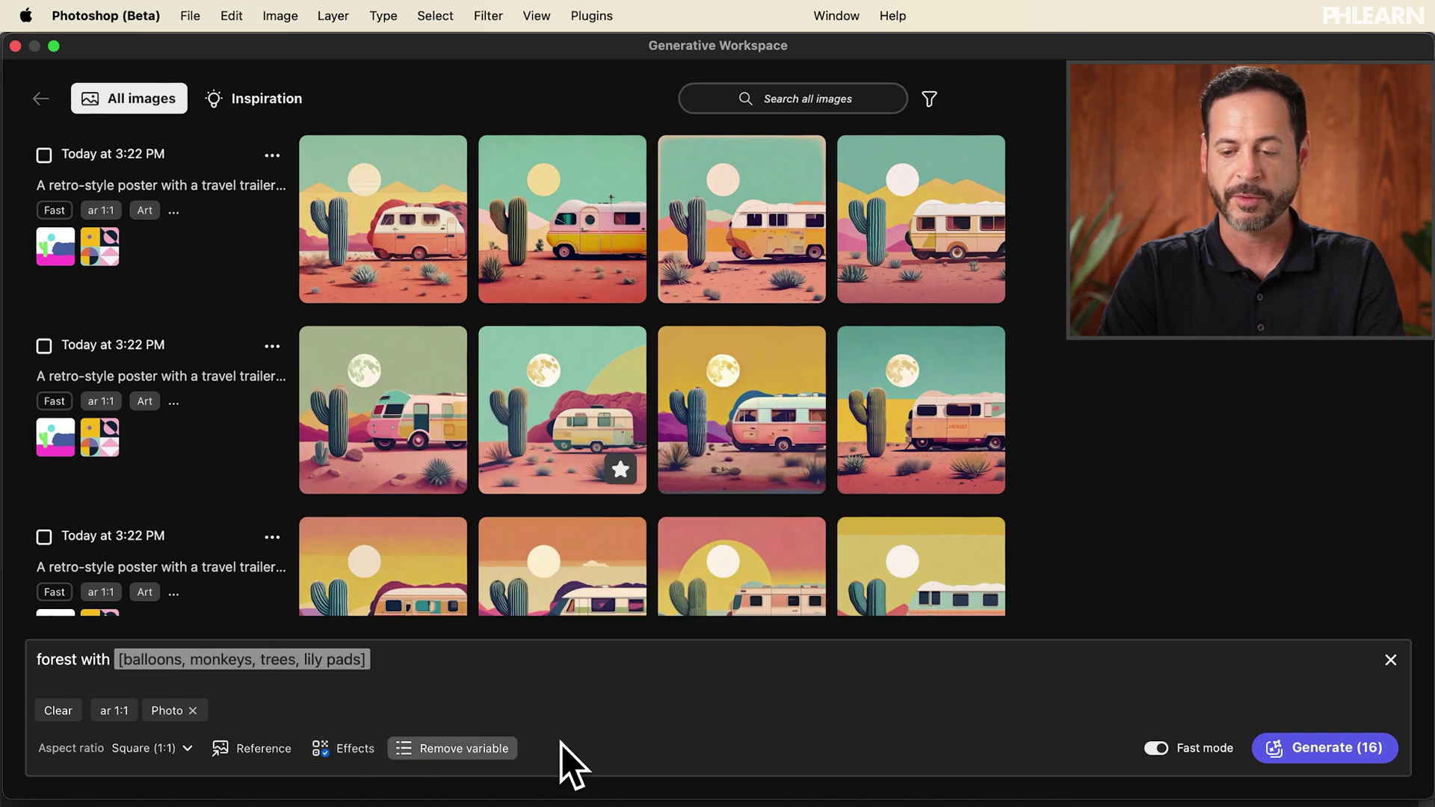
click(1334, 759)
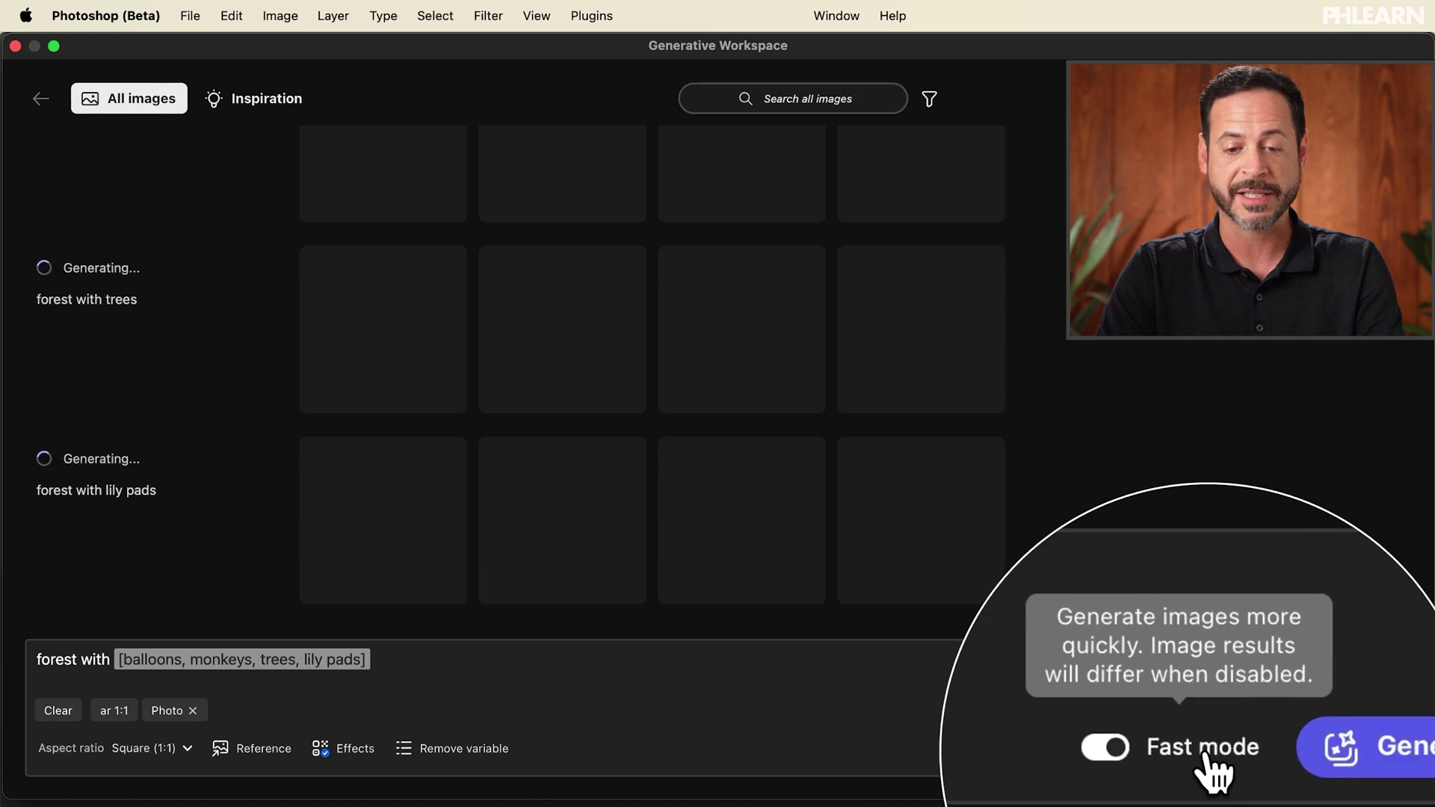
- Look over the newly generated rows for the forest prompts with balloons, monkeys, trees and lily pads
scroll(564, 363, up, 2)
scroll(564, 364, up, 5)
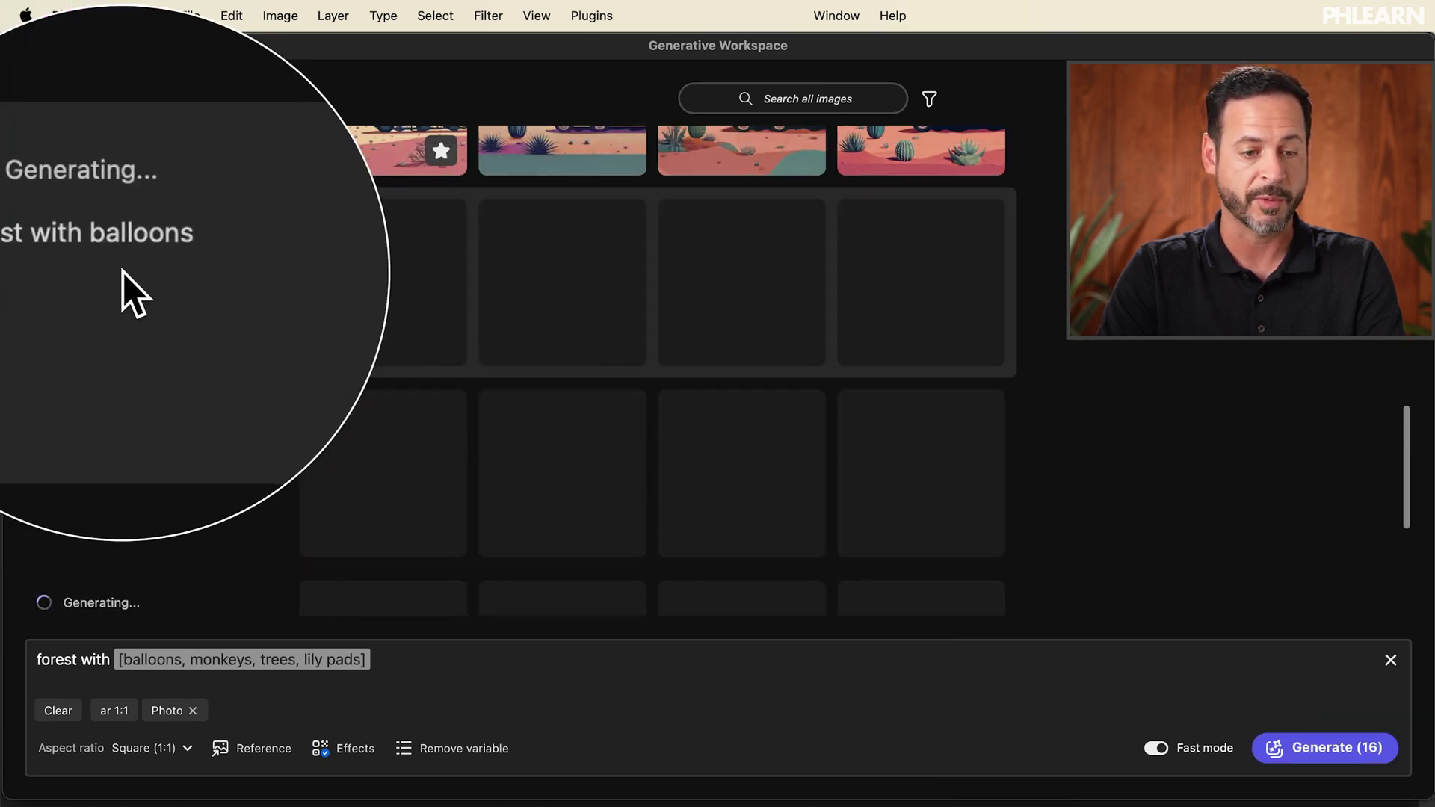
scroll(122, 284, down, 2)
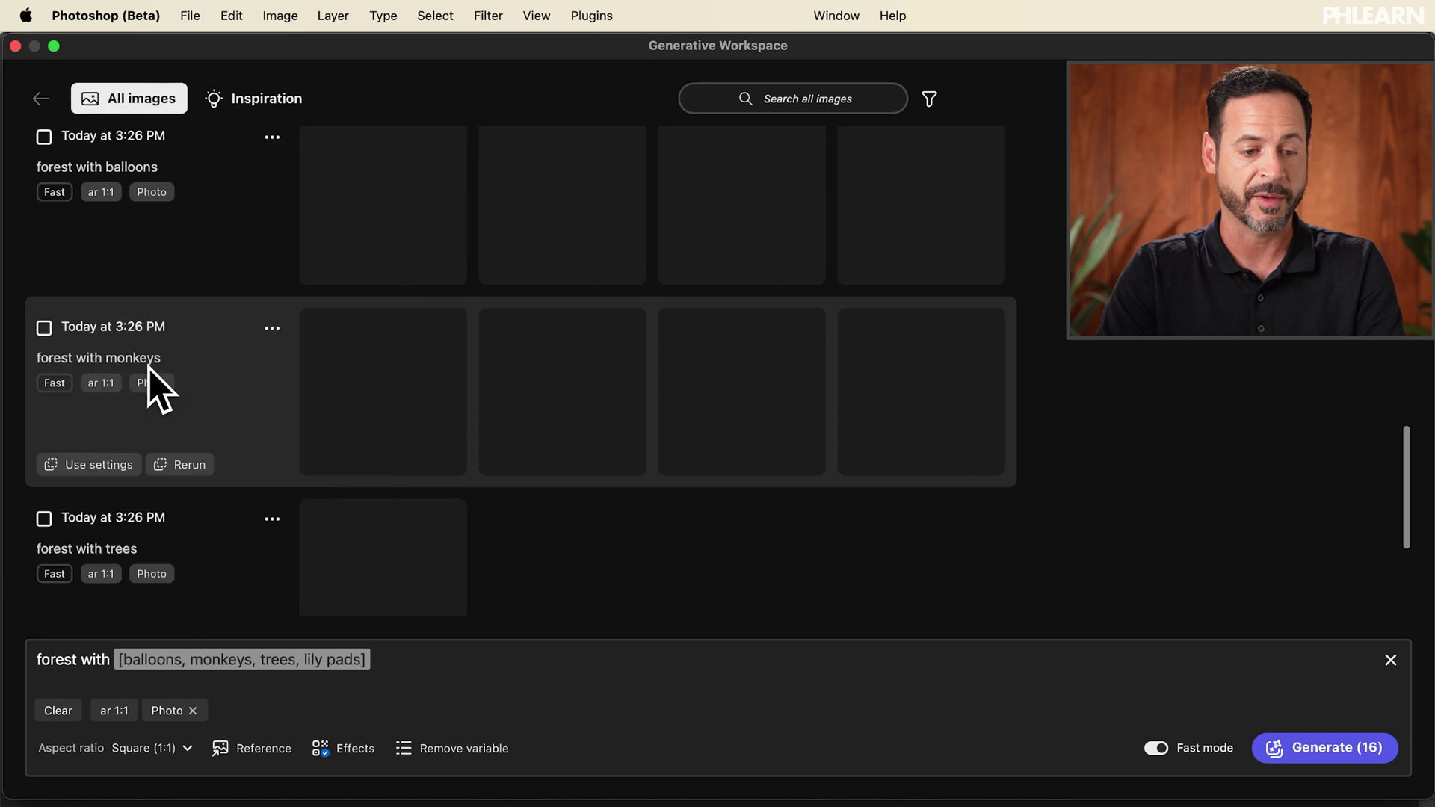
scroll(151, 388, down, 3)
scroll(101, 419, down, 3)
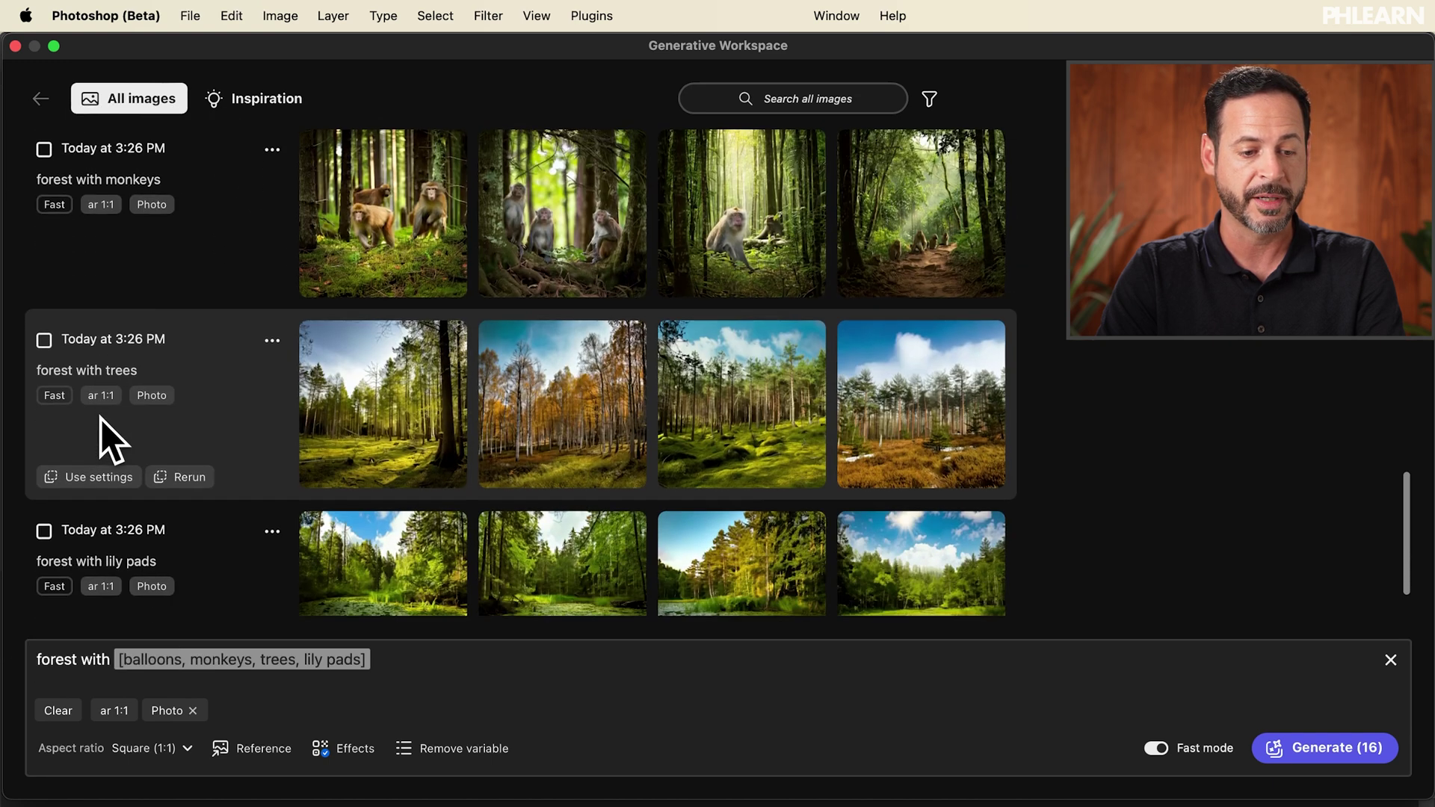
scroll(389, 313, up, 8)
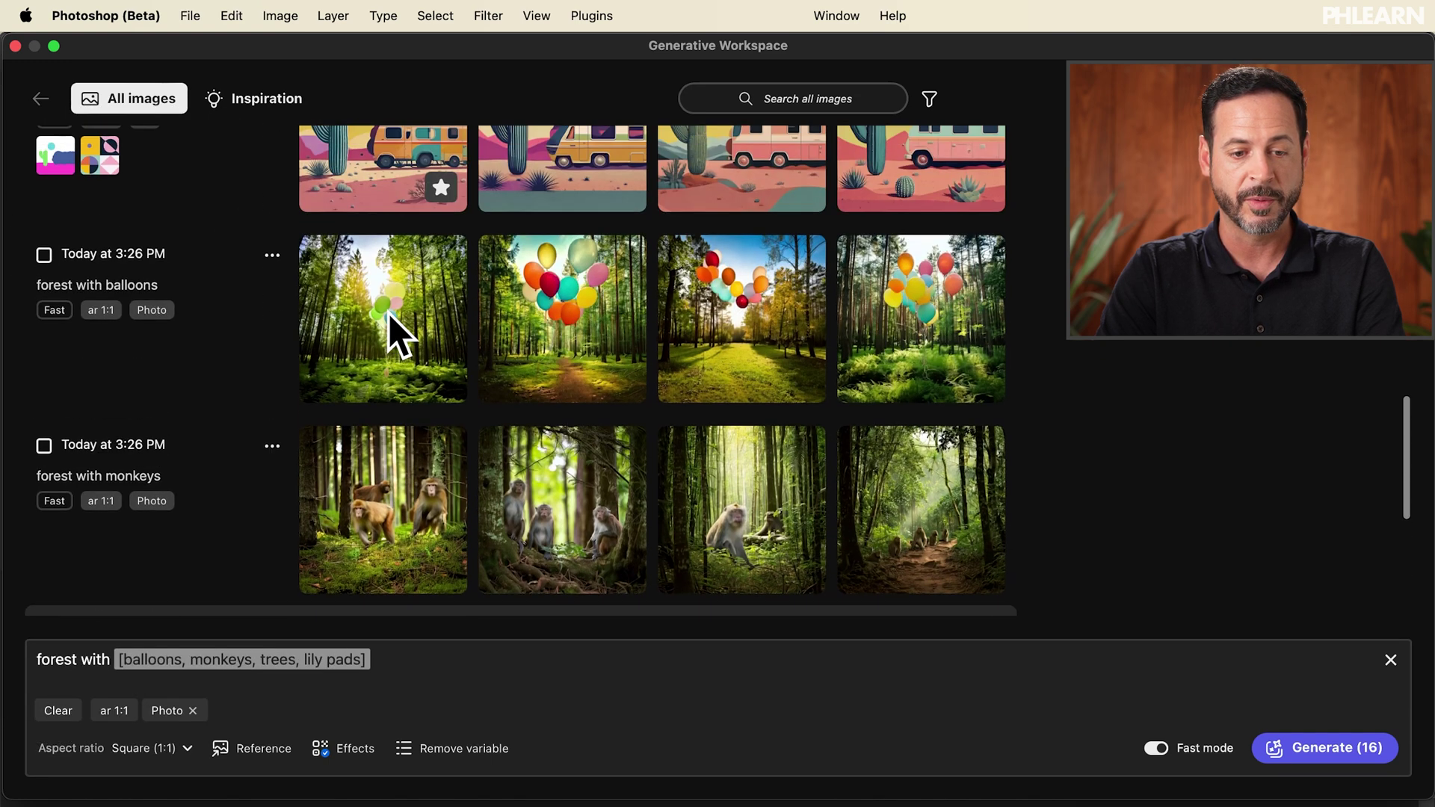
- View the generated forest images enlarged one by one, from the first balloons image through to the last lily pads image
click(379, 333)
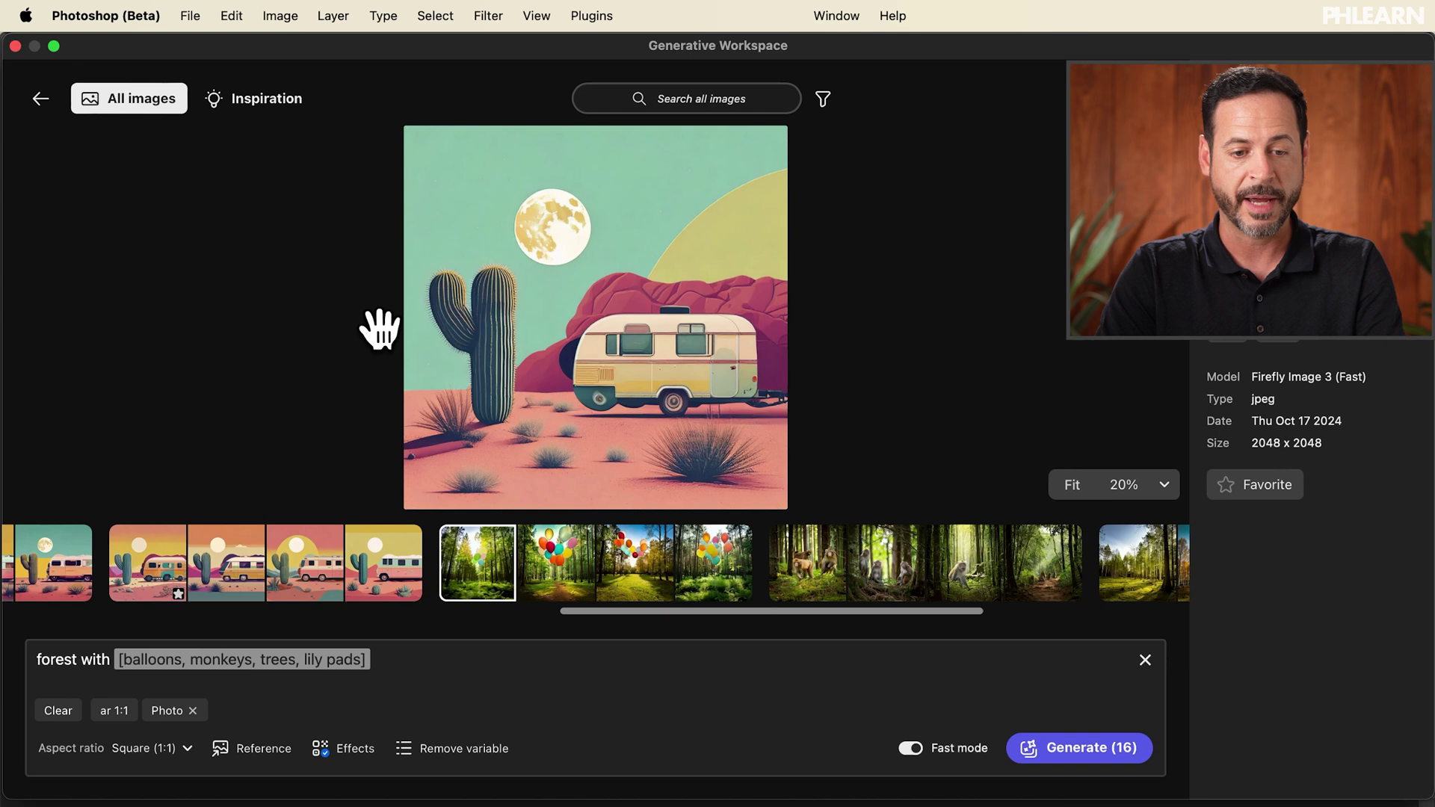
click(548, 579)
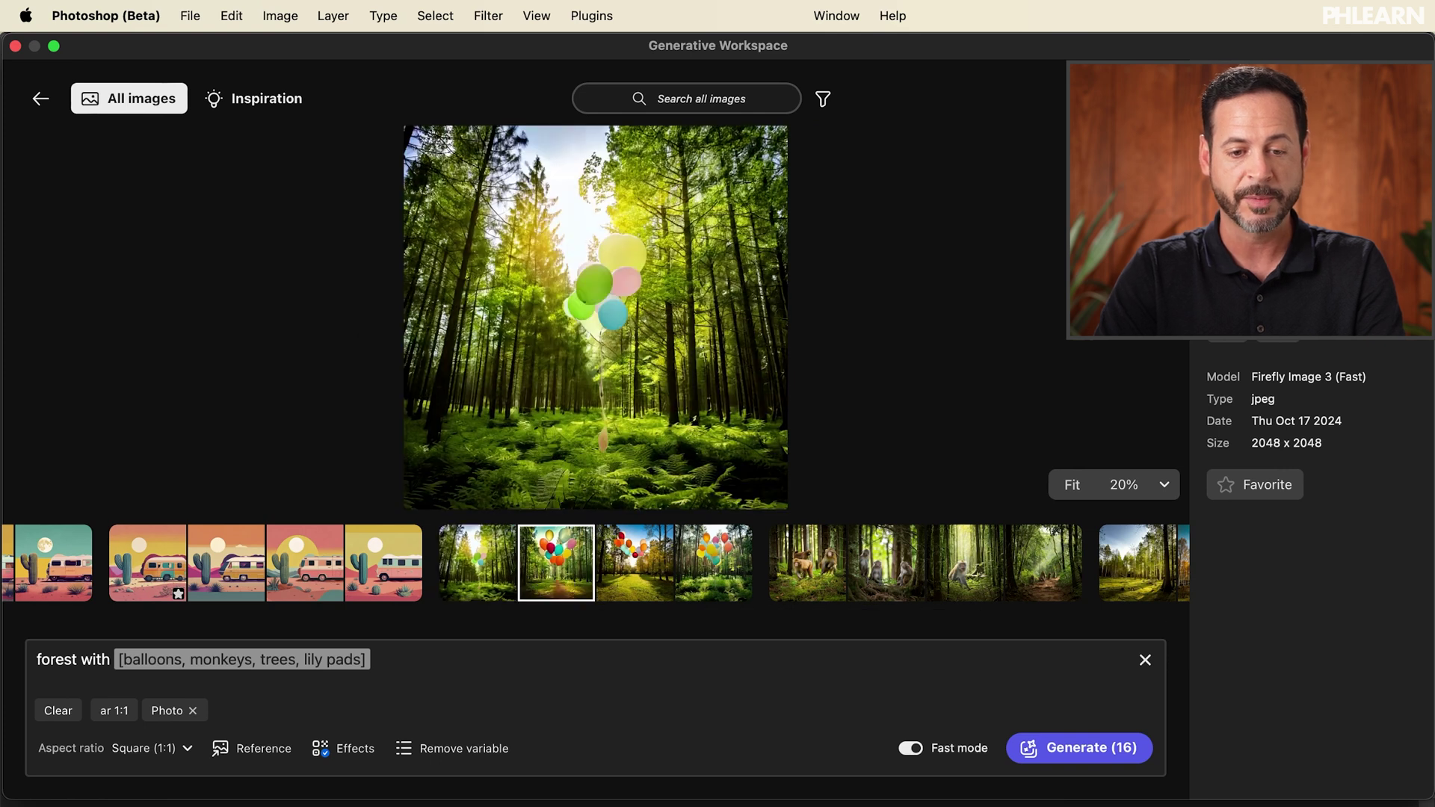
key(Right)
key(Right)
key(Right)
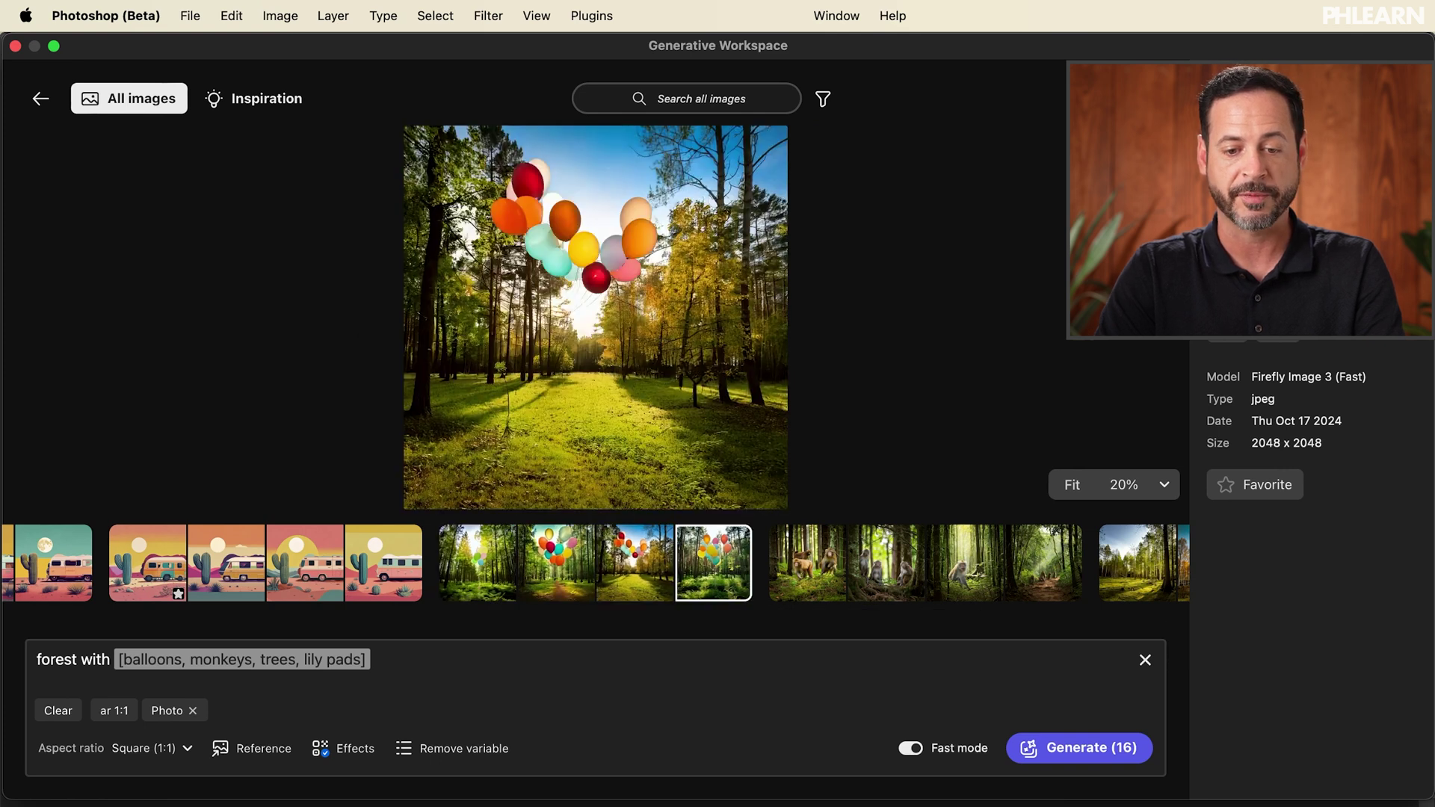
key(Right)
key(Right)
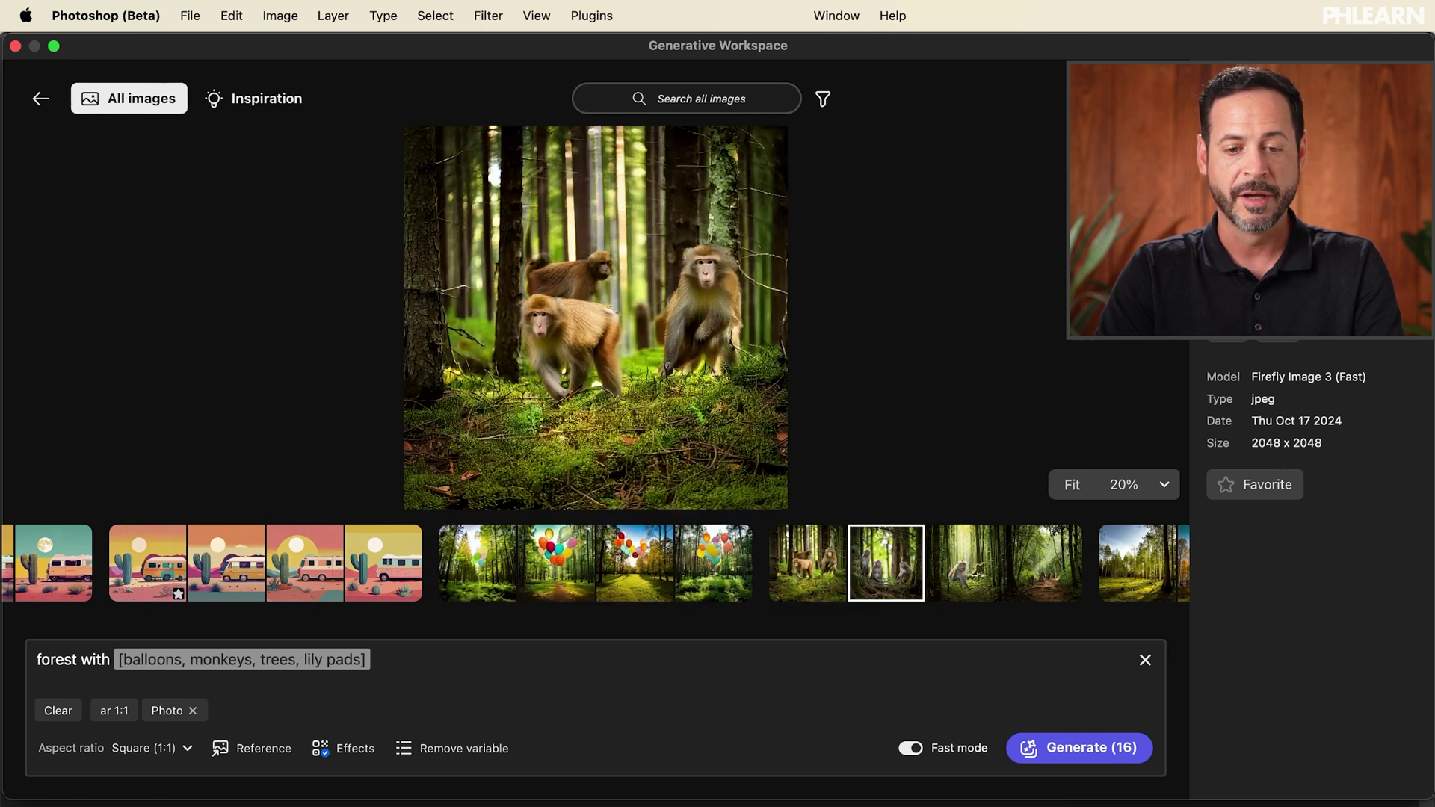
key(Right)
key(Right)
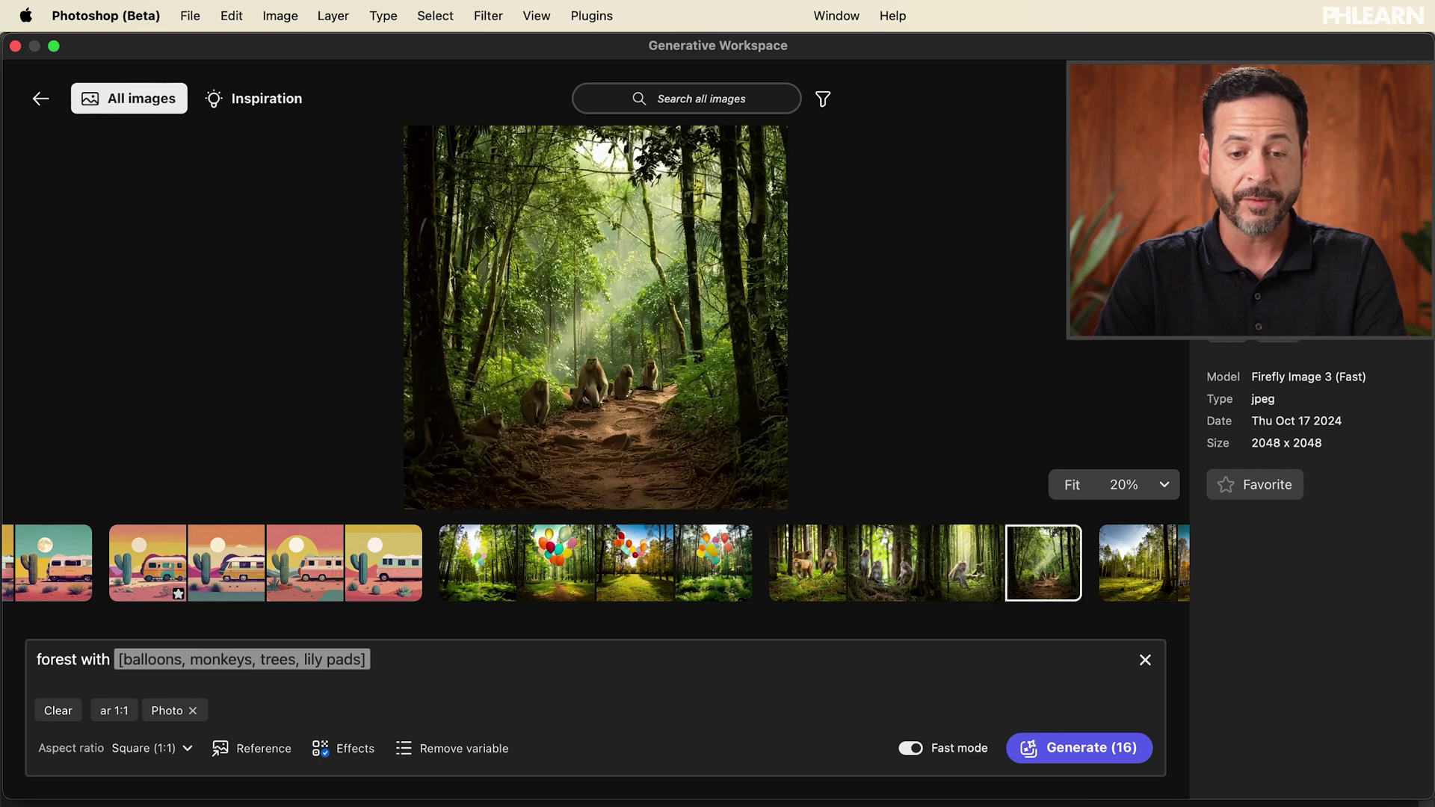
key(Right)
key(Right)
key(Right)
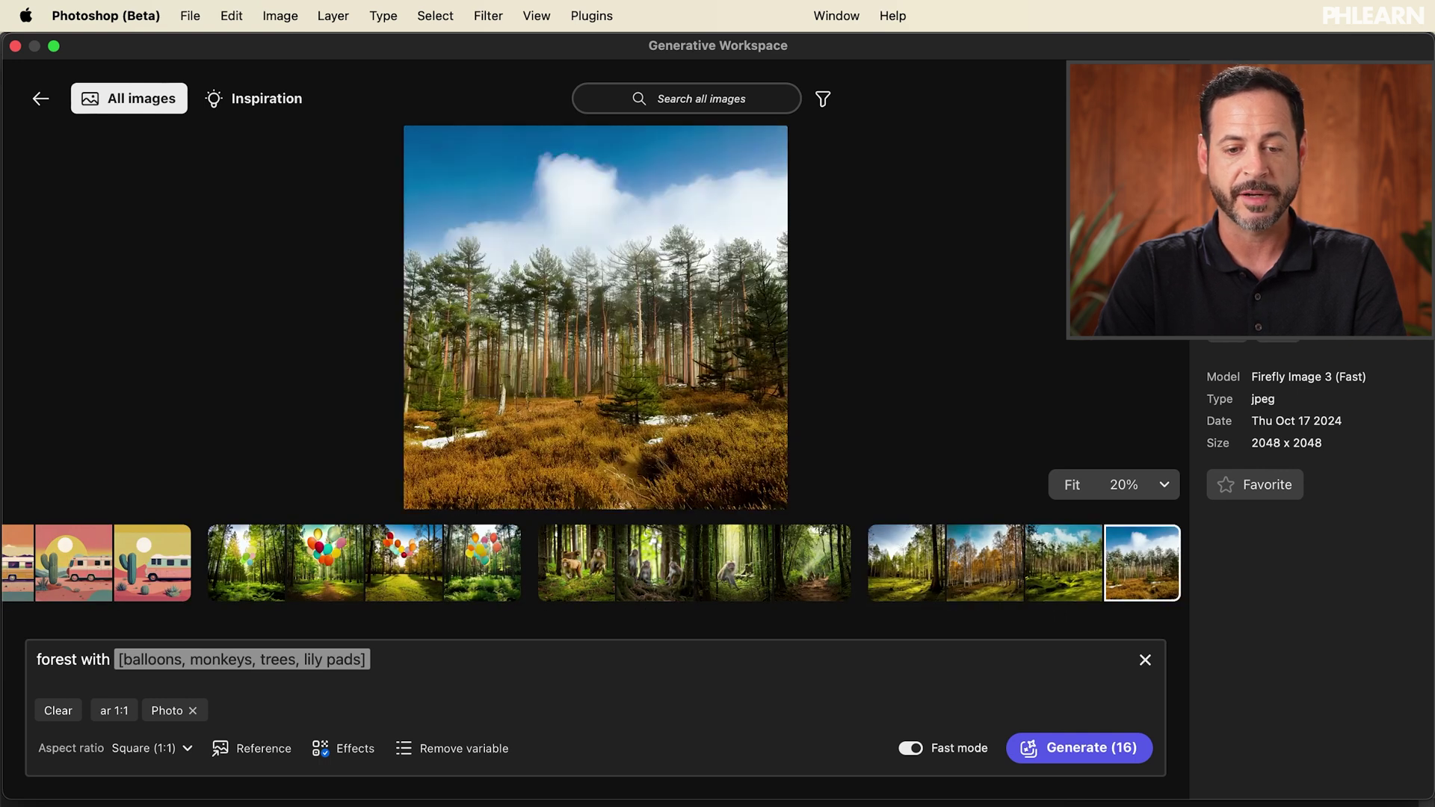
key(Right)
key(Right)
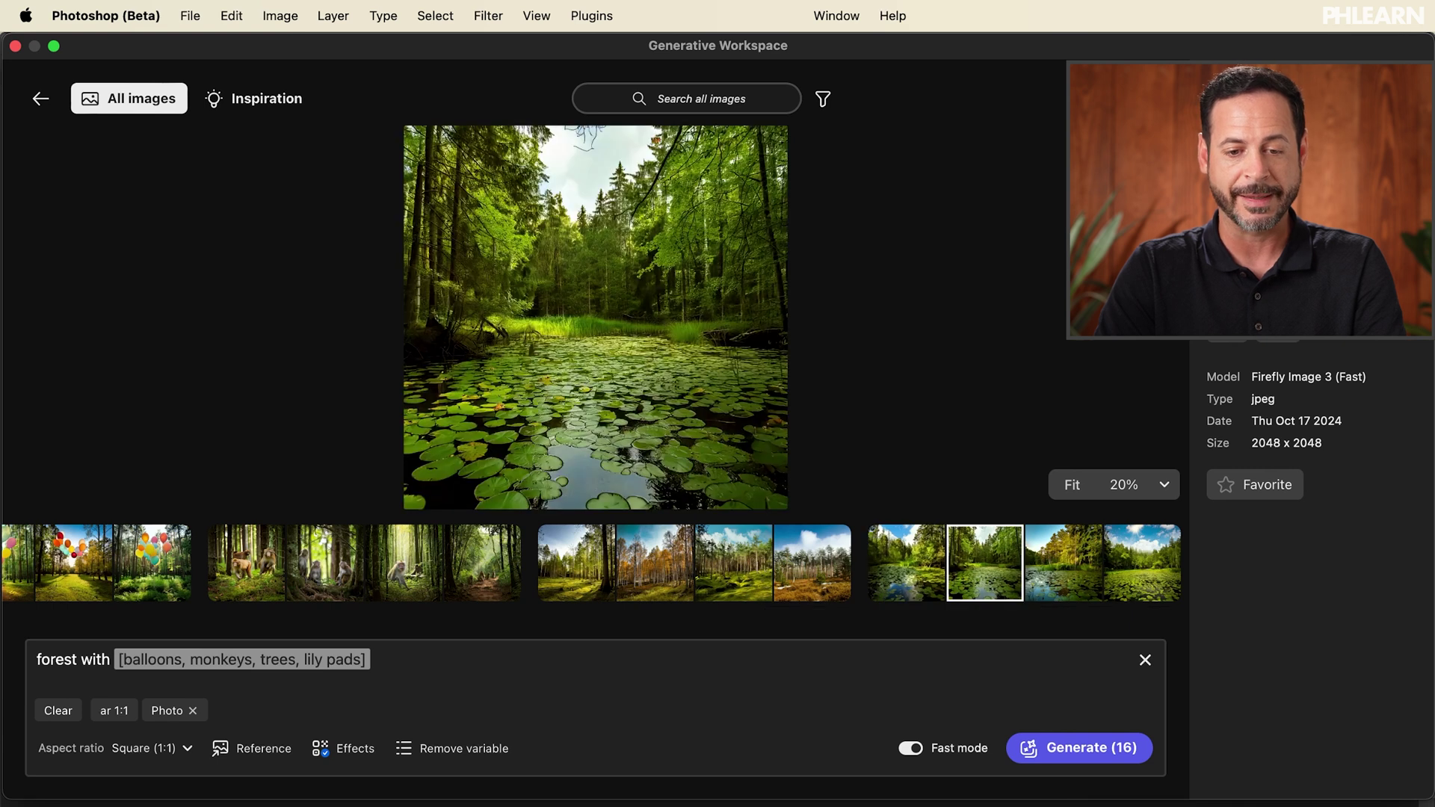
key(Right)
key(Right)
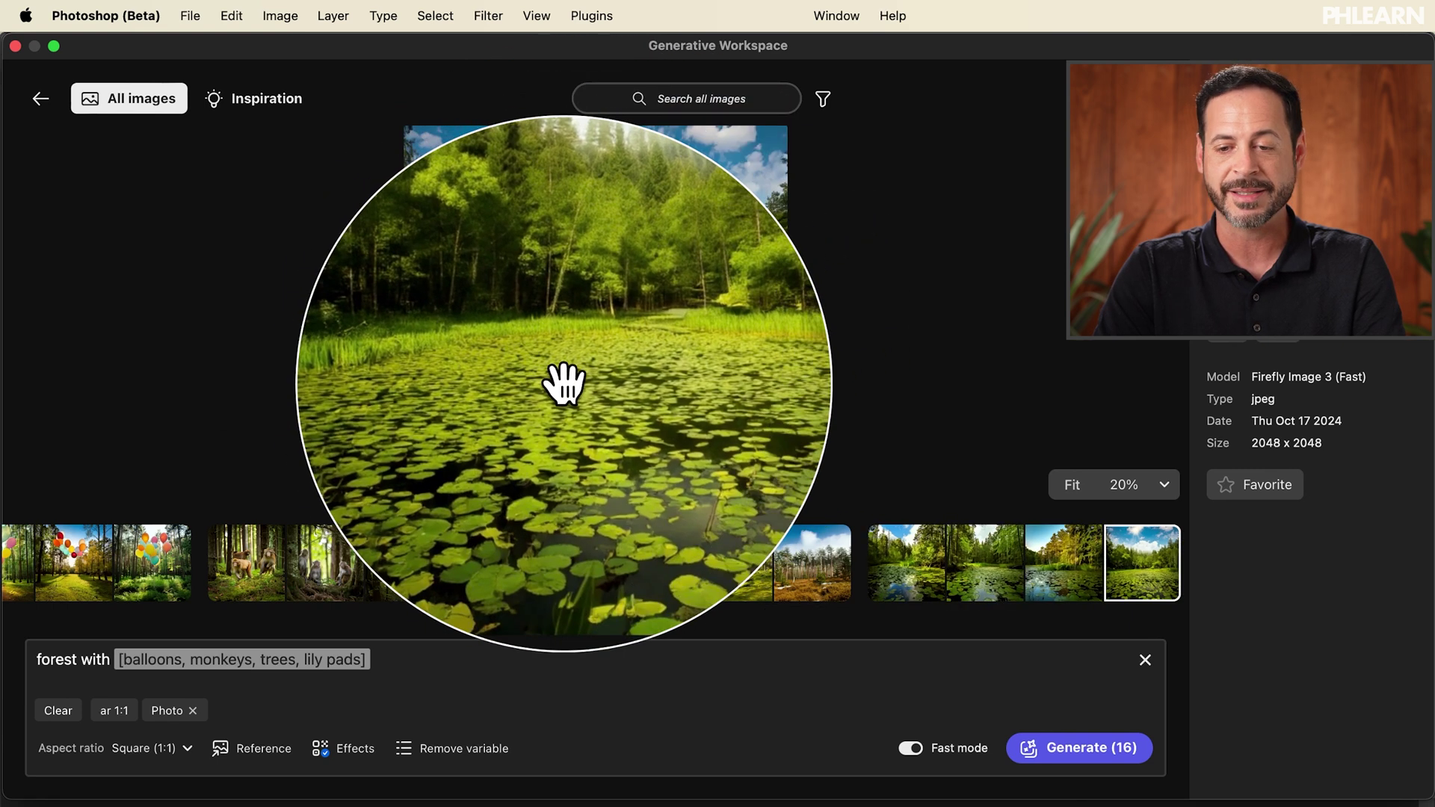
- Open the fourth lily pads image as a new Photoshop document and bring the whole picture into view
click(1250, 144)
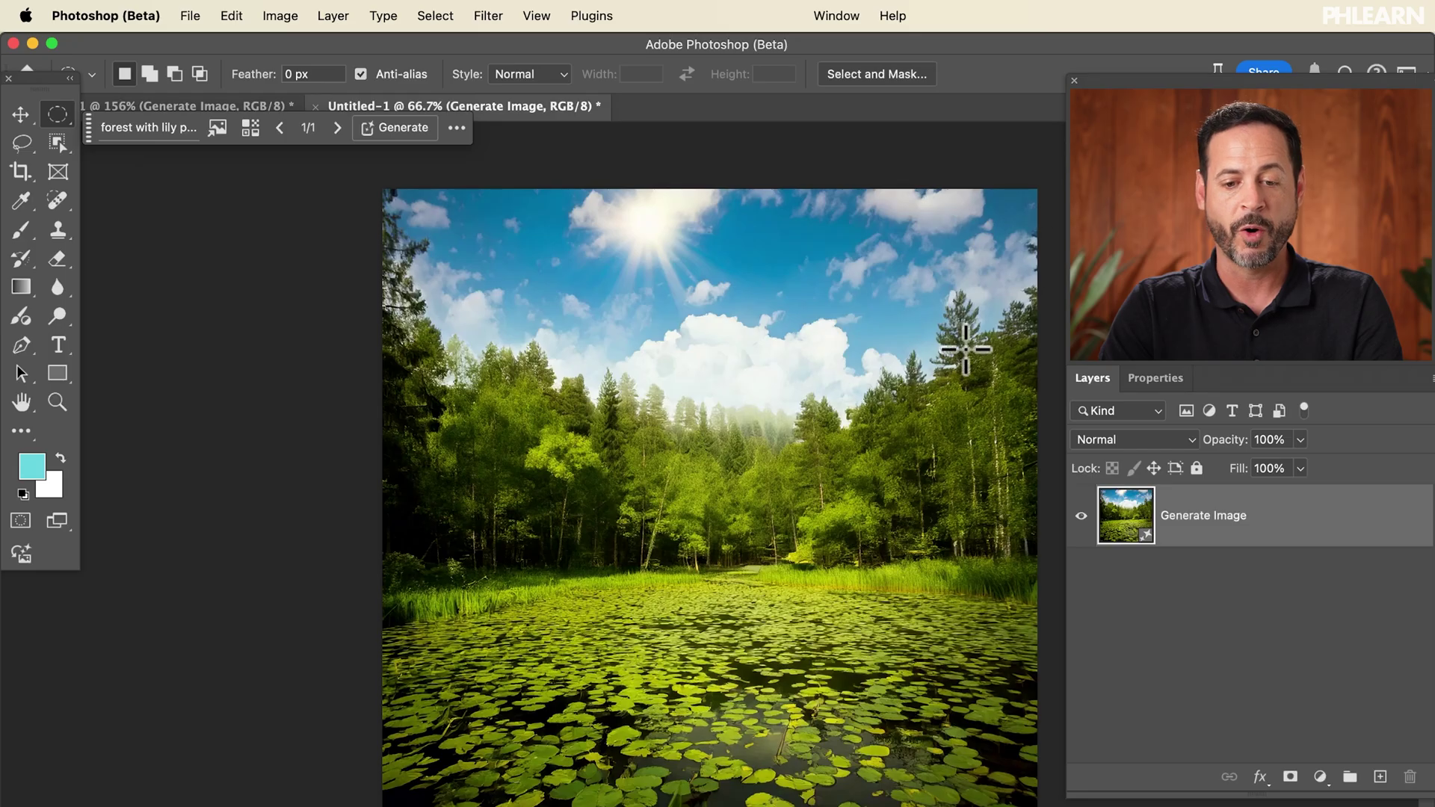
scroll(937, 368, down, 3)
scroll(937, 368, right, 5)
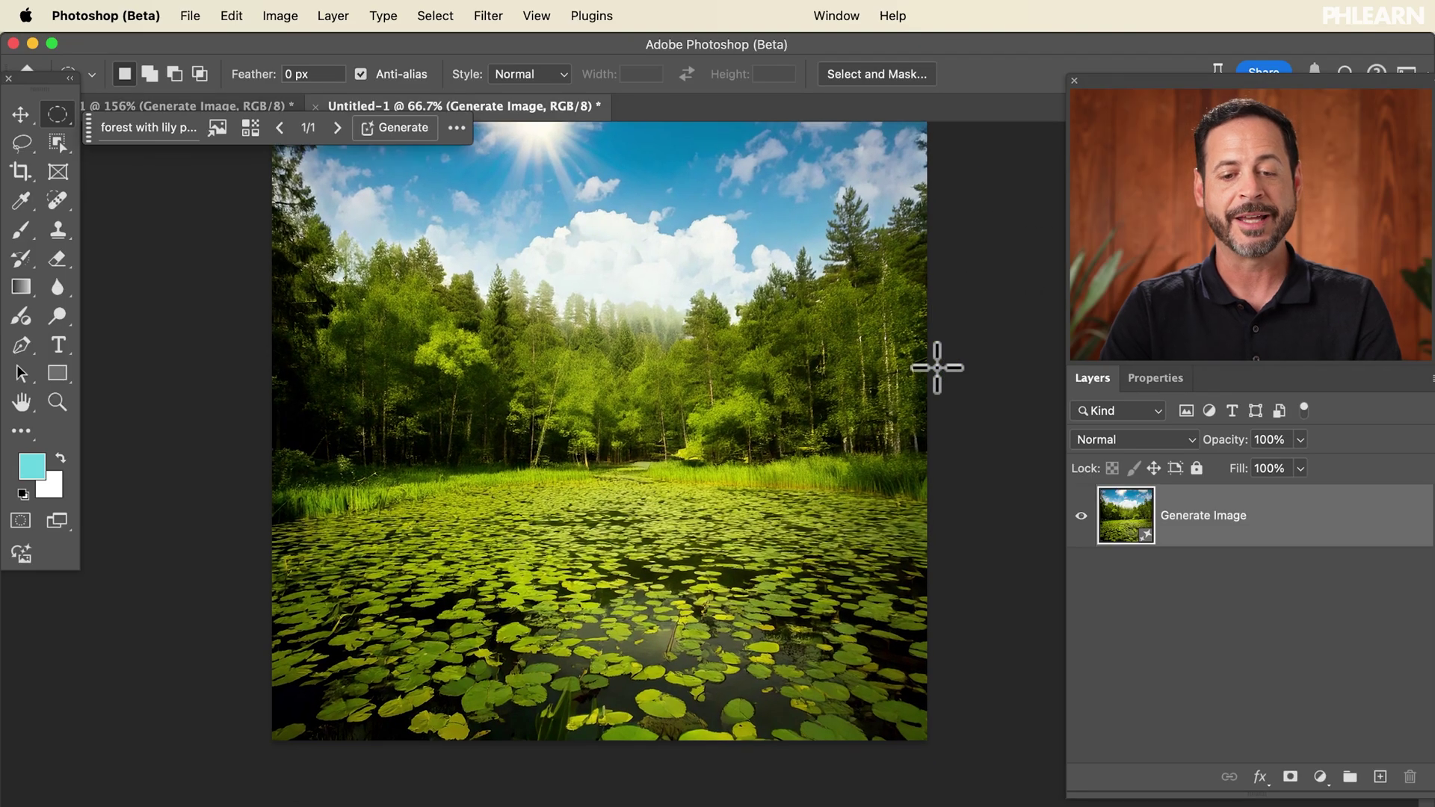